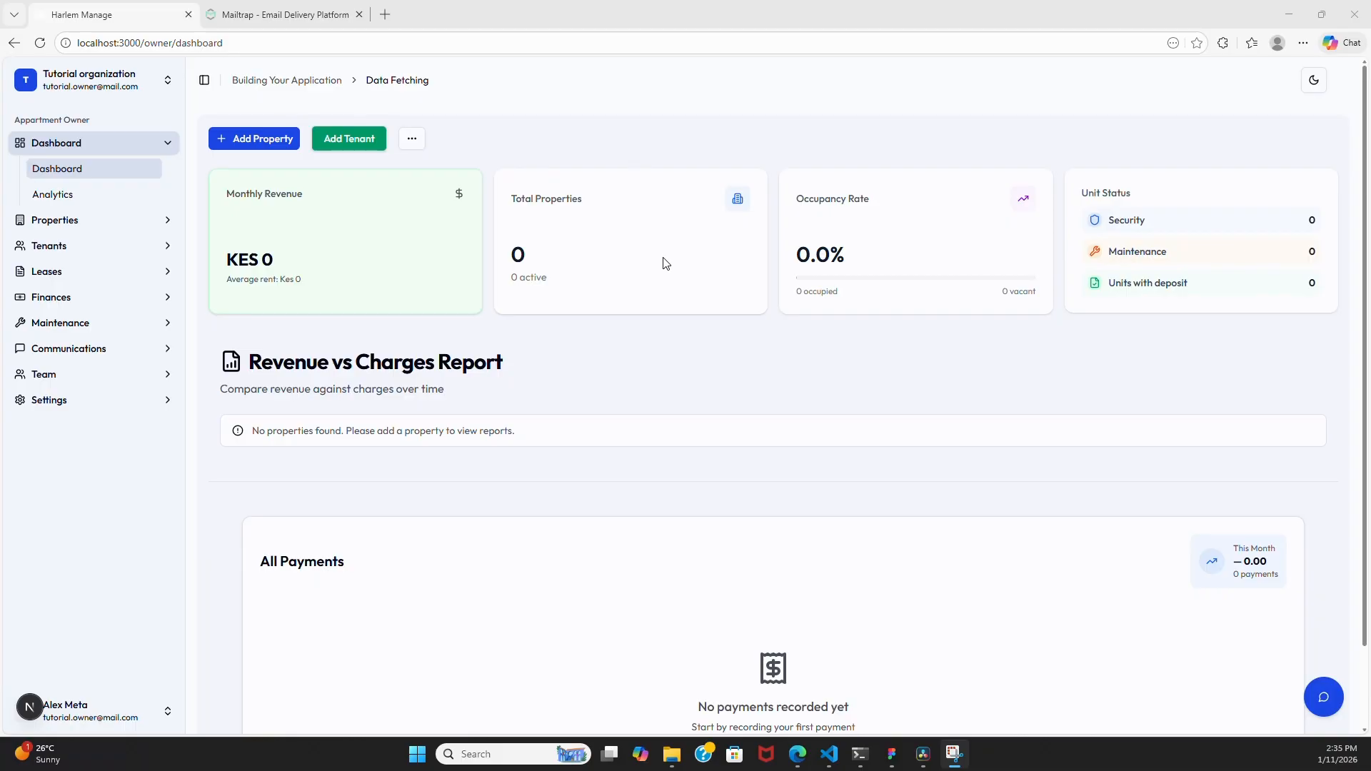
# - Read the welcome email and verification code in the test inbox, then return to the dashboard
pyautogui.click(285, 15)
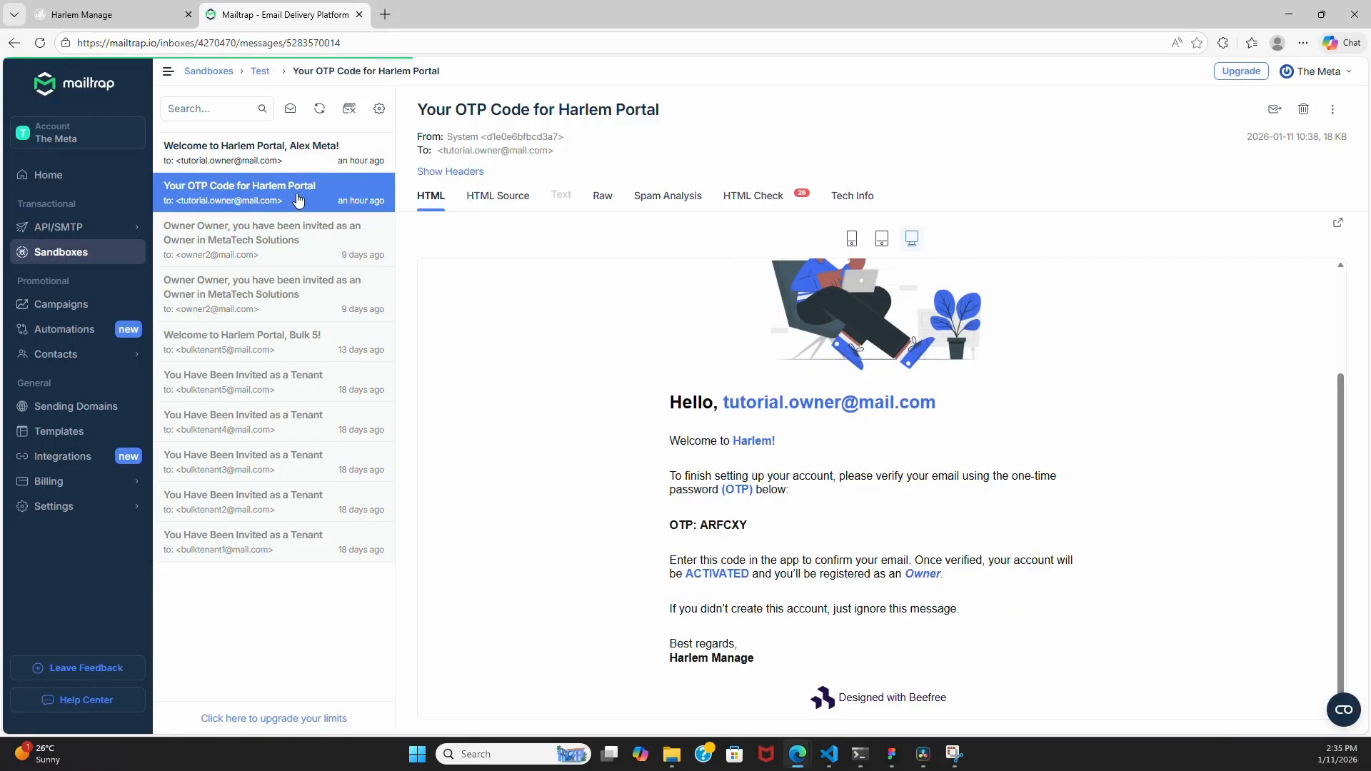
pyautogui.scroll(2, 776, 457)
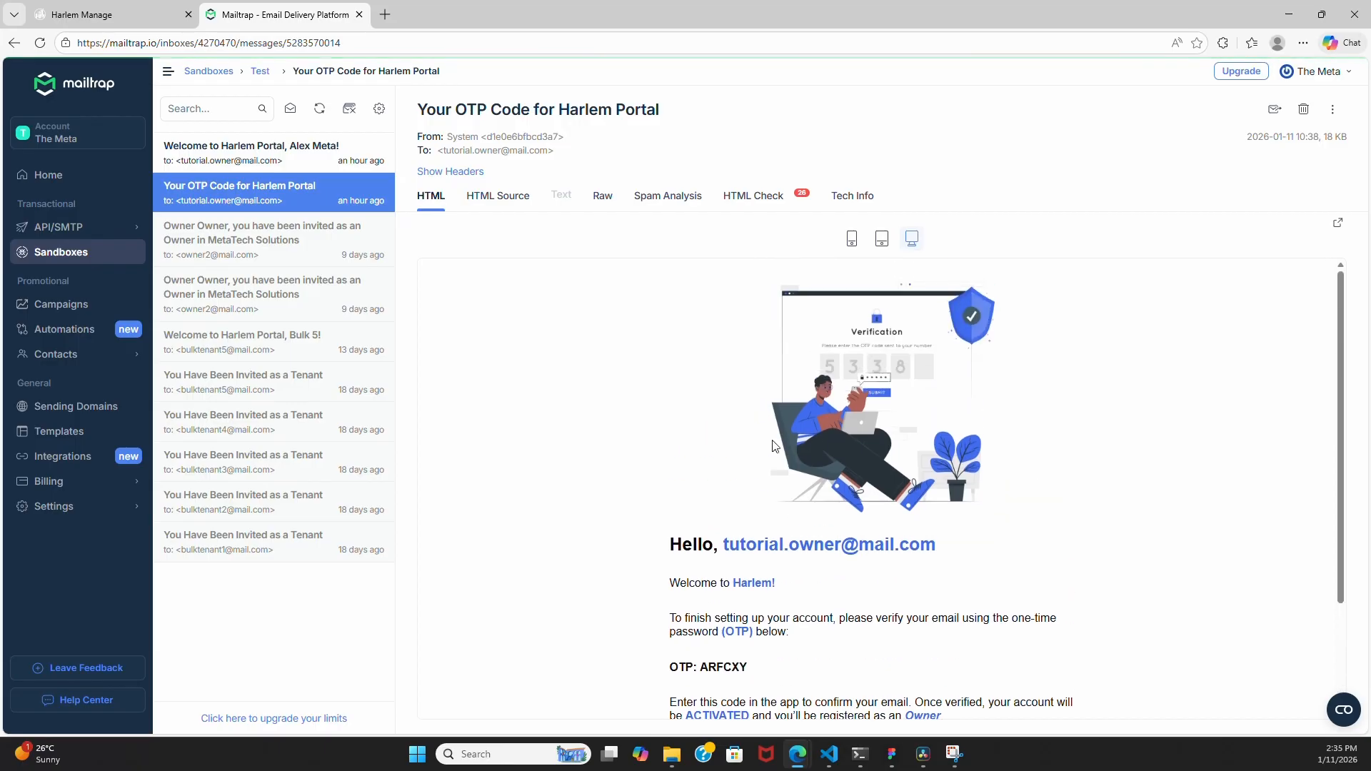
pyautogui.scroll(-2, 792, 447)
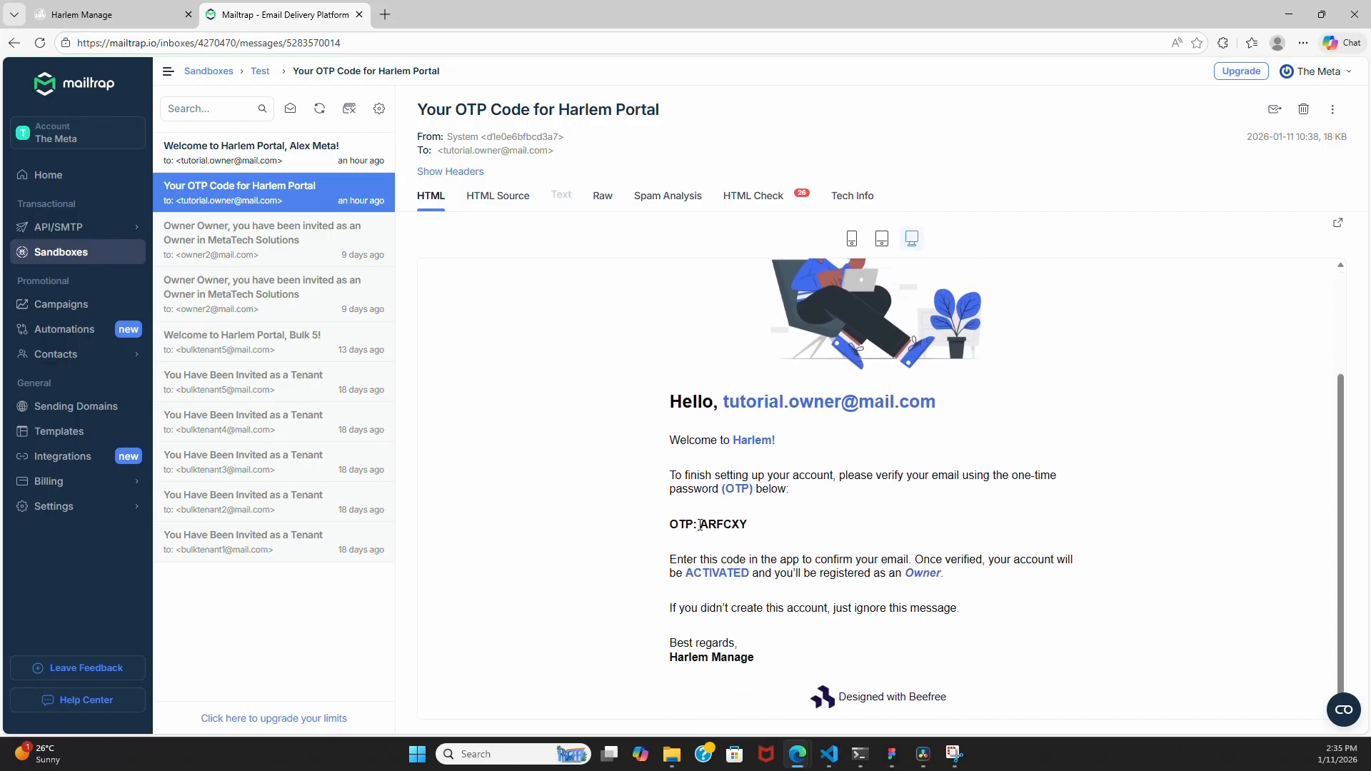
pyautogui.moveTo(700, 525); pyautogui.dragTo(748, 526)
pyautogui.click(305, 156)
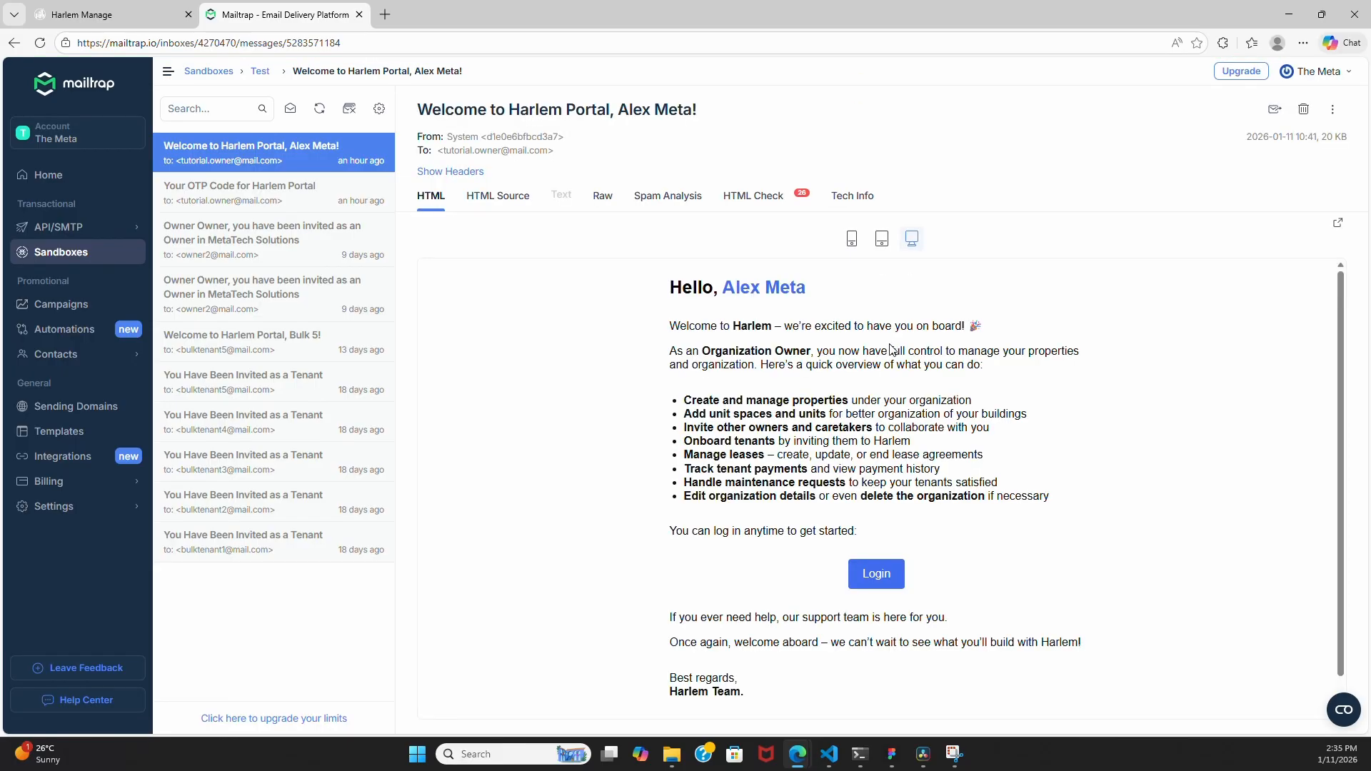
pyautogui.scroll(-3, 869, 378)
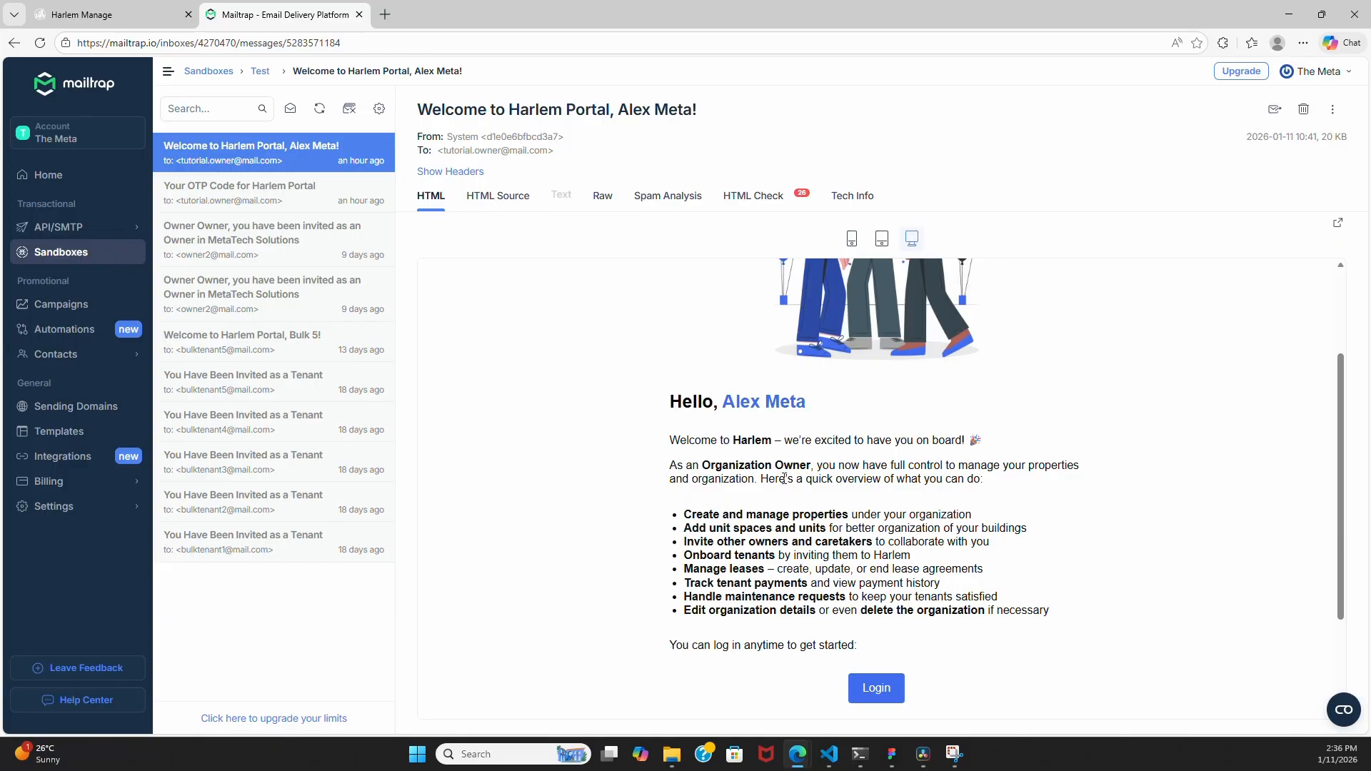
pyautogui.click(139, 15)
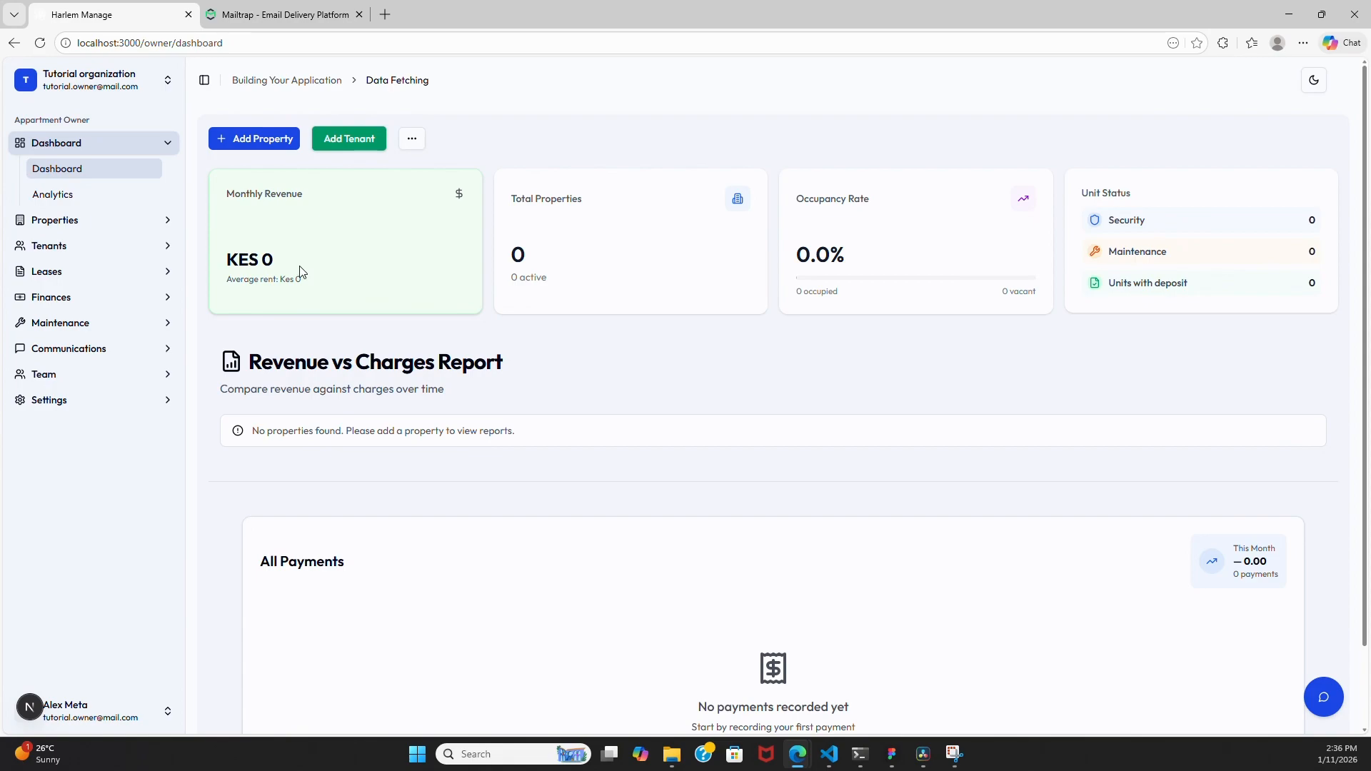
# - Look over organizations, sidebar sections and the Add Property form, then open All Properties
pyautogui.click(105, 88)
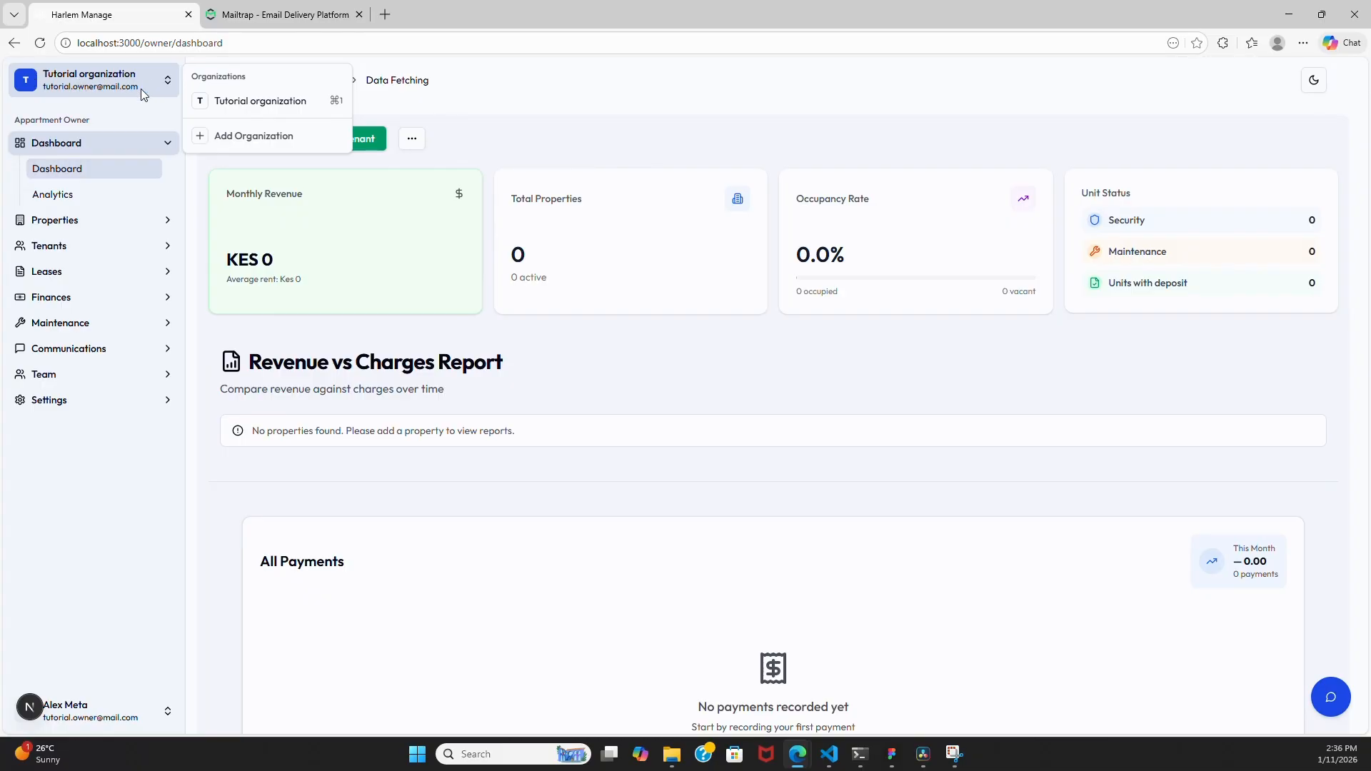
pyautogui.click(477, 109)
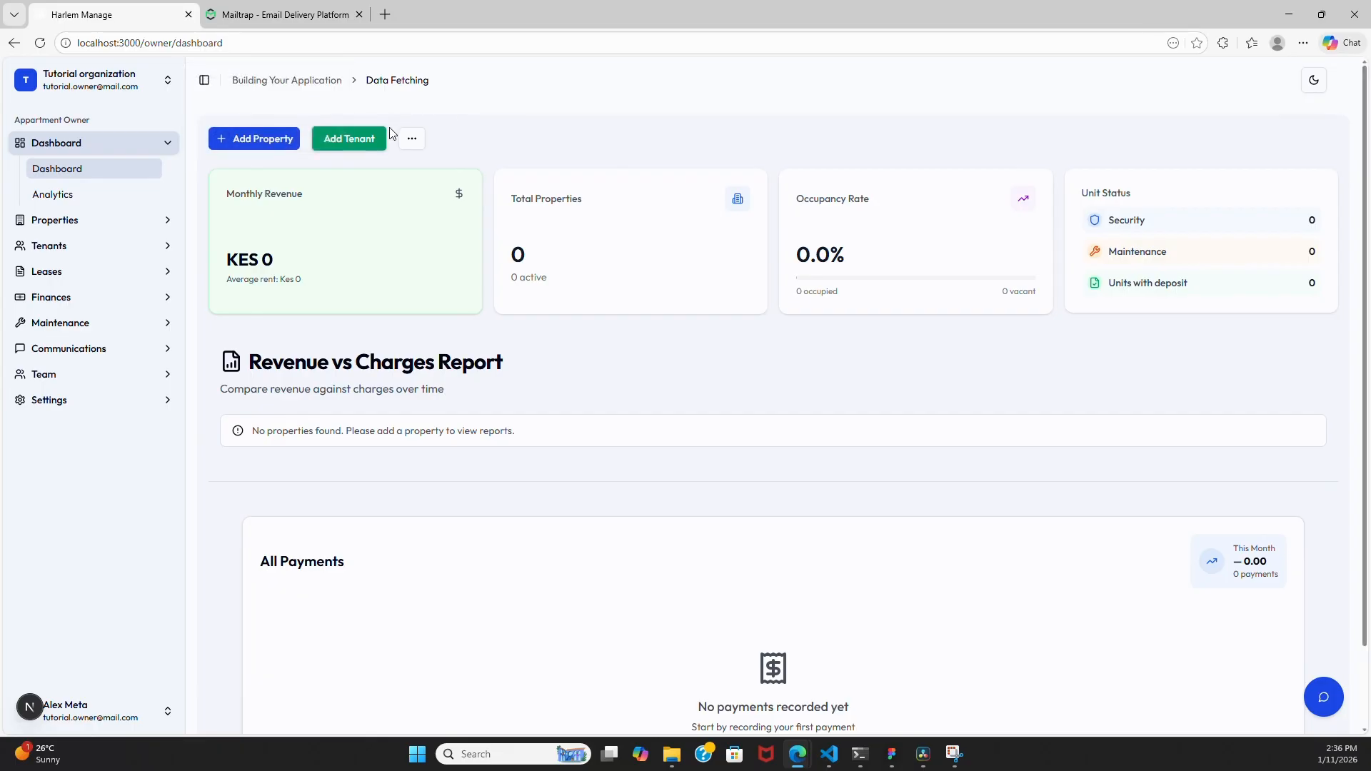
pyautogui.click(168, 148)
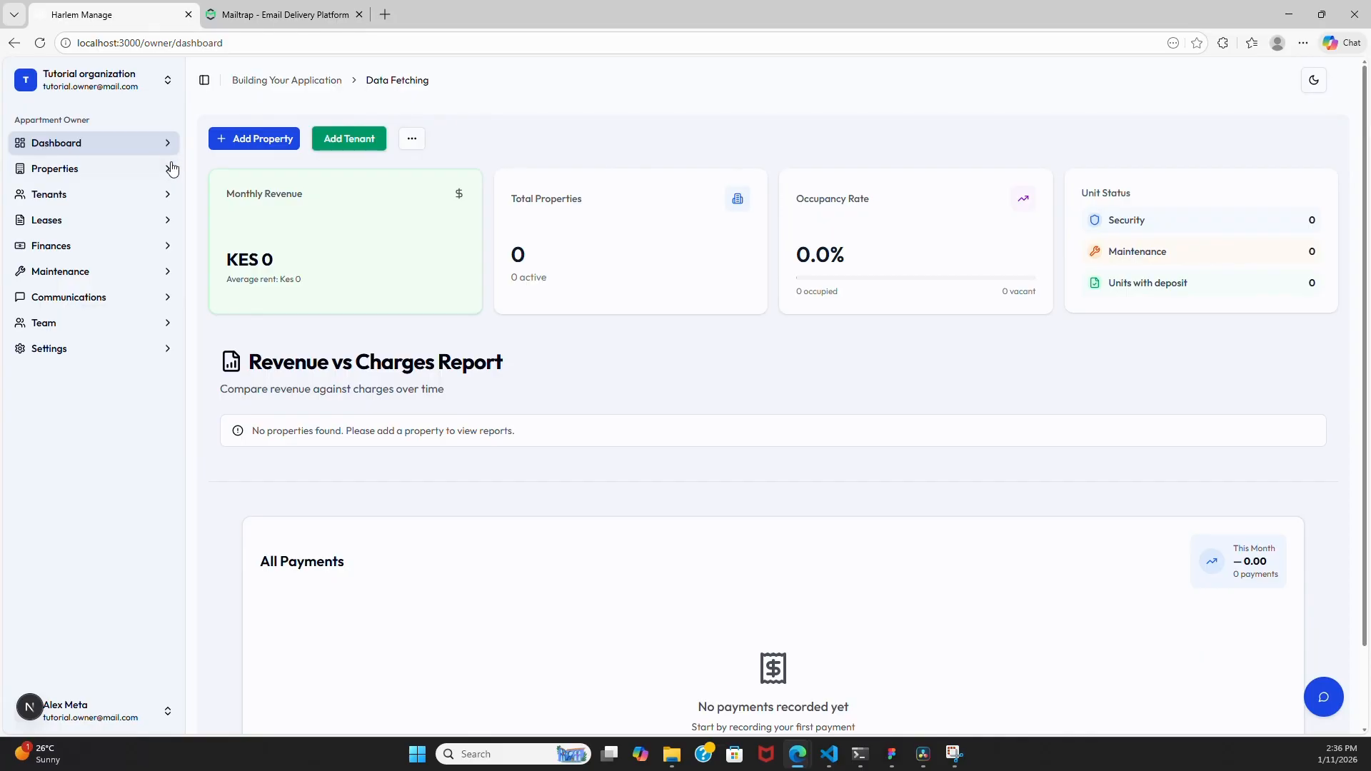
pyautogui.click(168, 170)
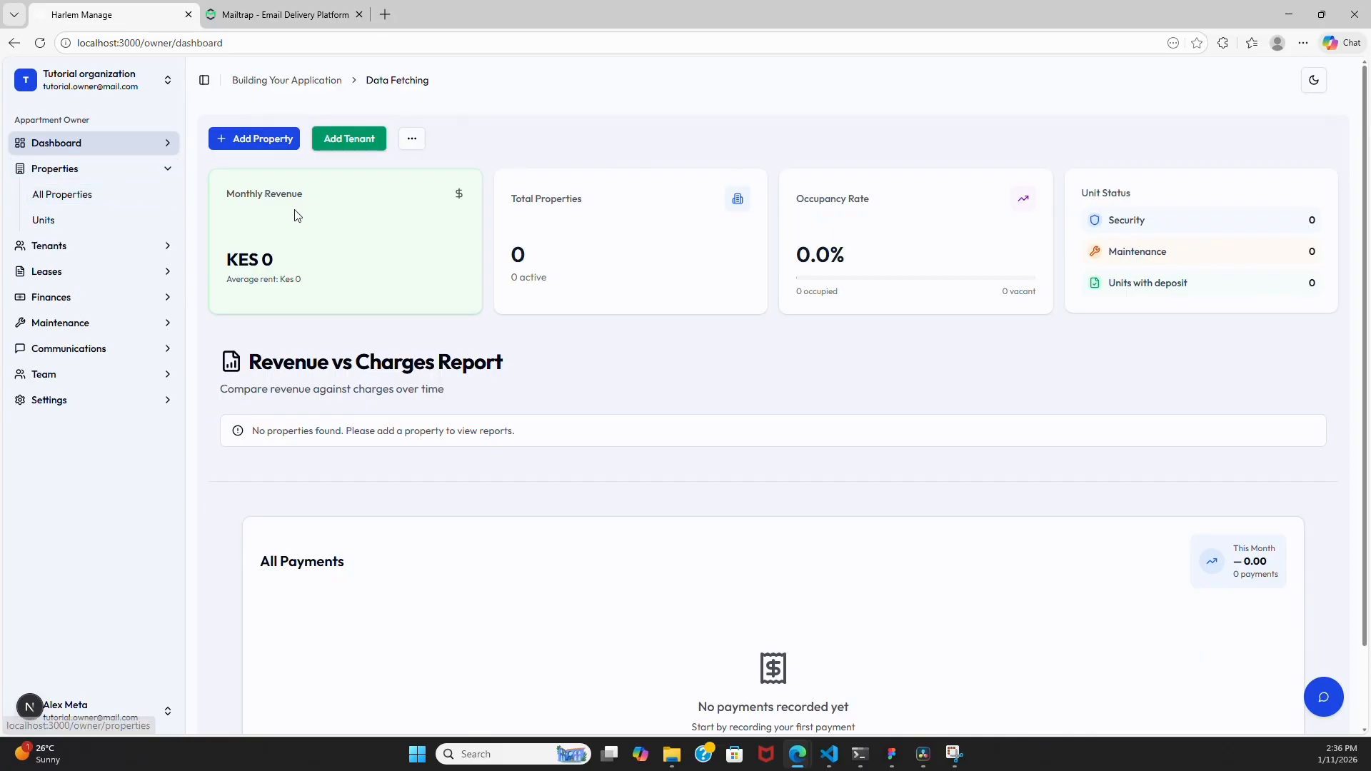
pyautogui.click(245, 142)
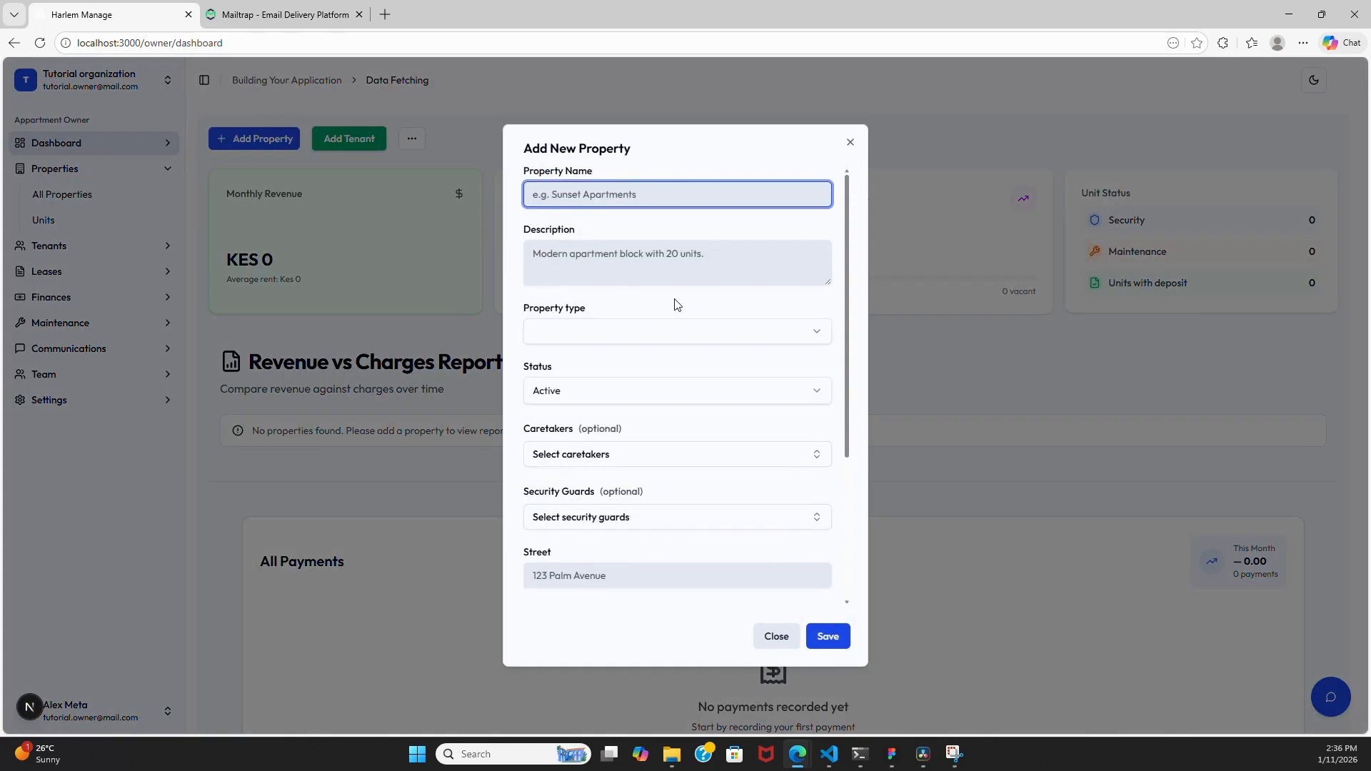
pyautogui.scroll(-3, 677, 307)
pyautogui.click(794, 632)
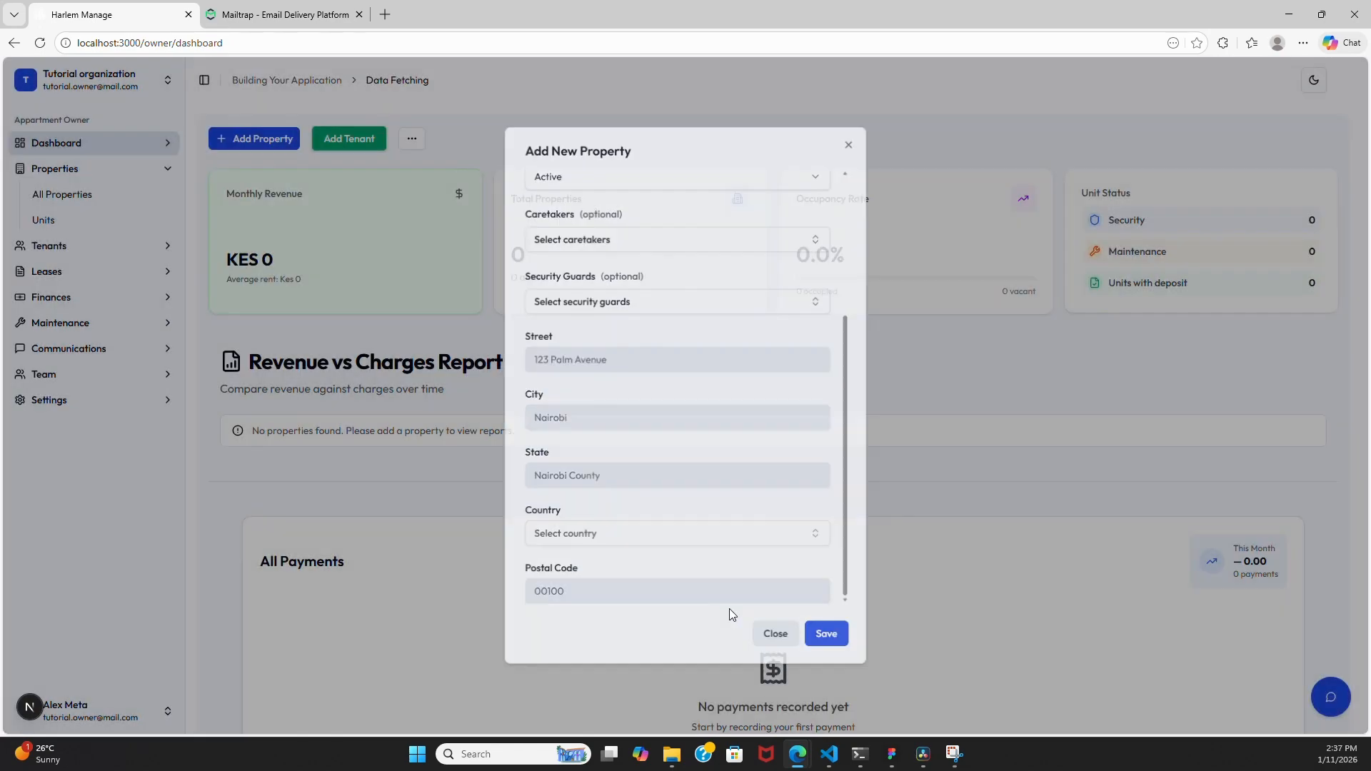
pyautogui.click(82, 199)
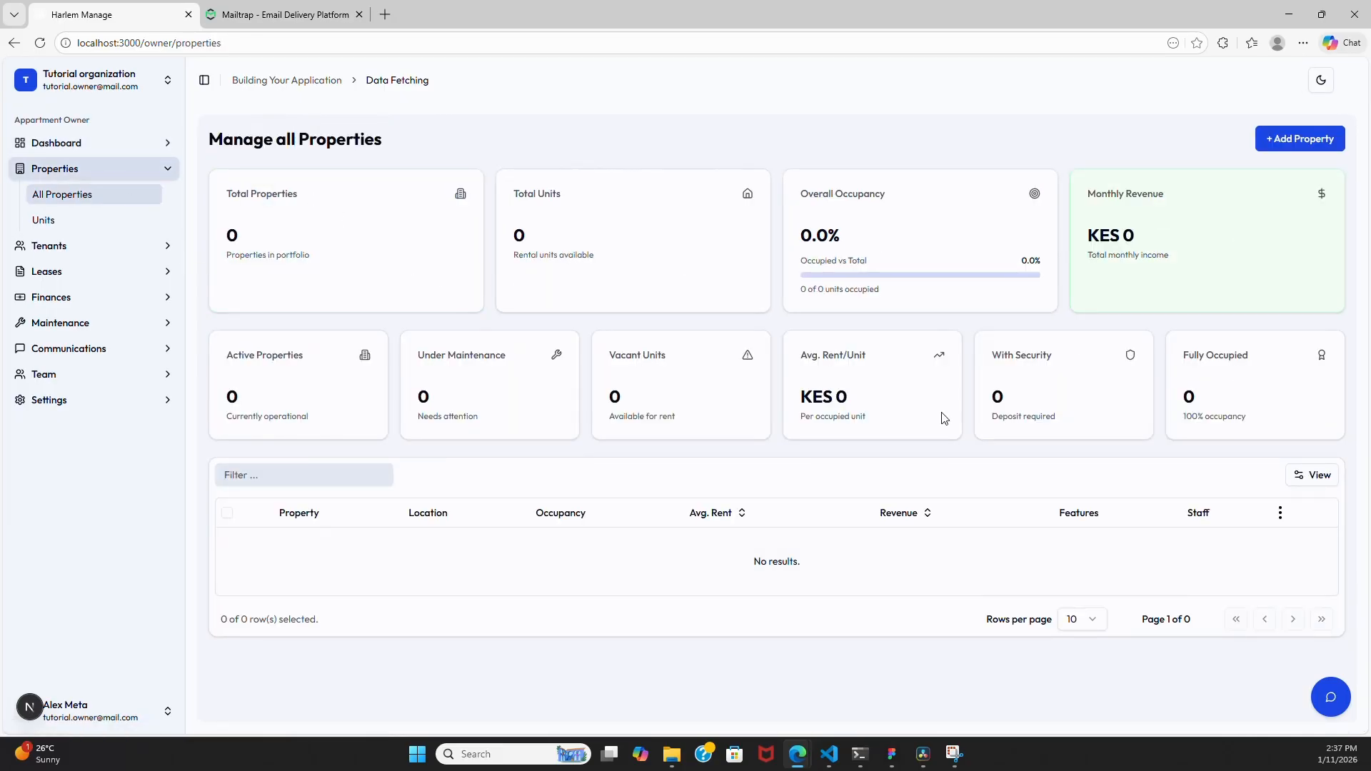
# - Start a new property named 'New Tutorial Prop' with an Educational description
pyautogui.click(1297, 142)
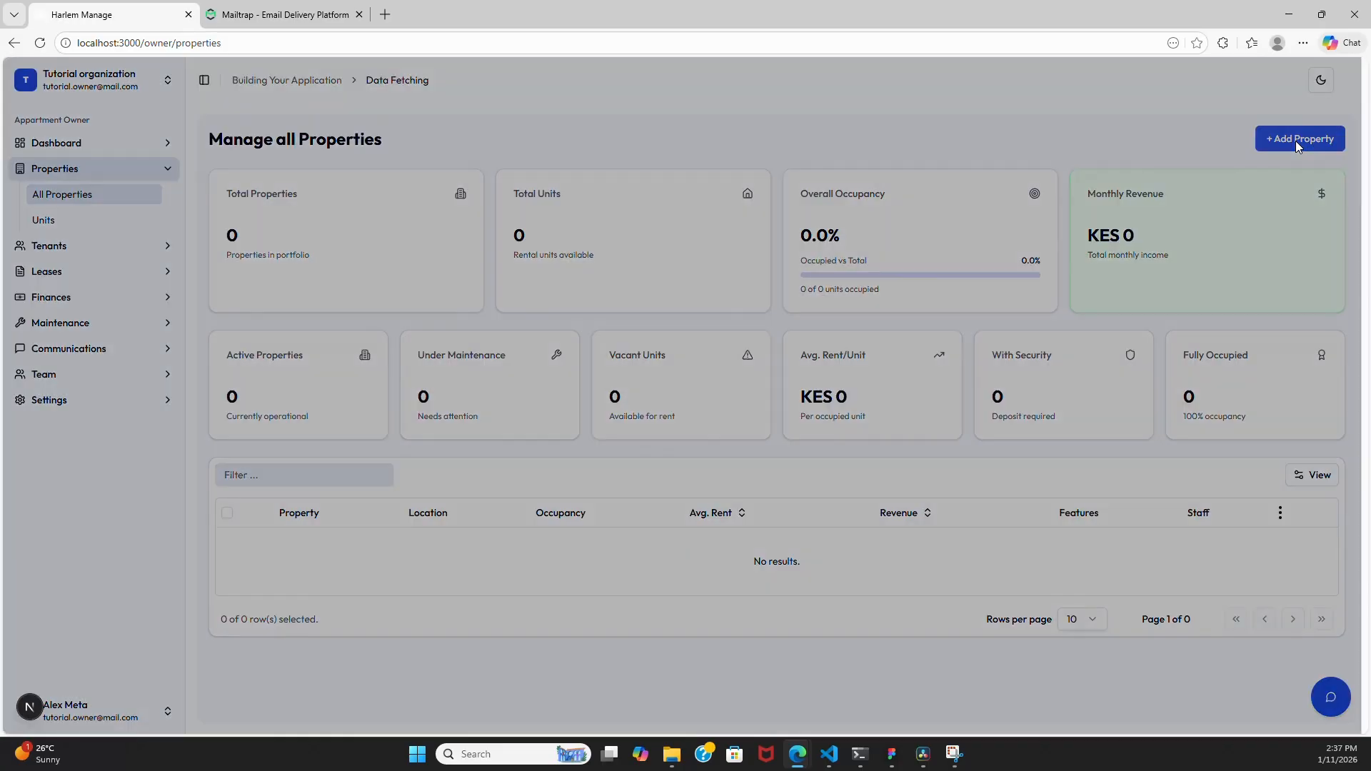
pyautogui.click(1199, 122)
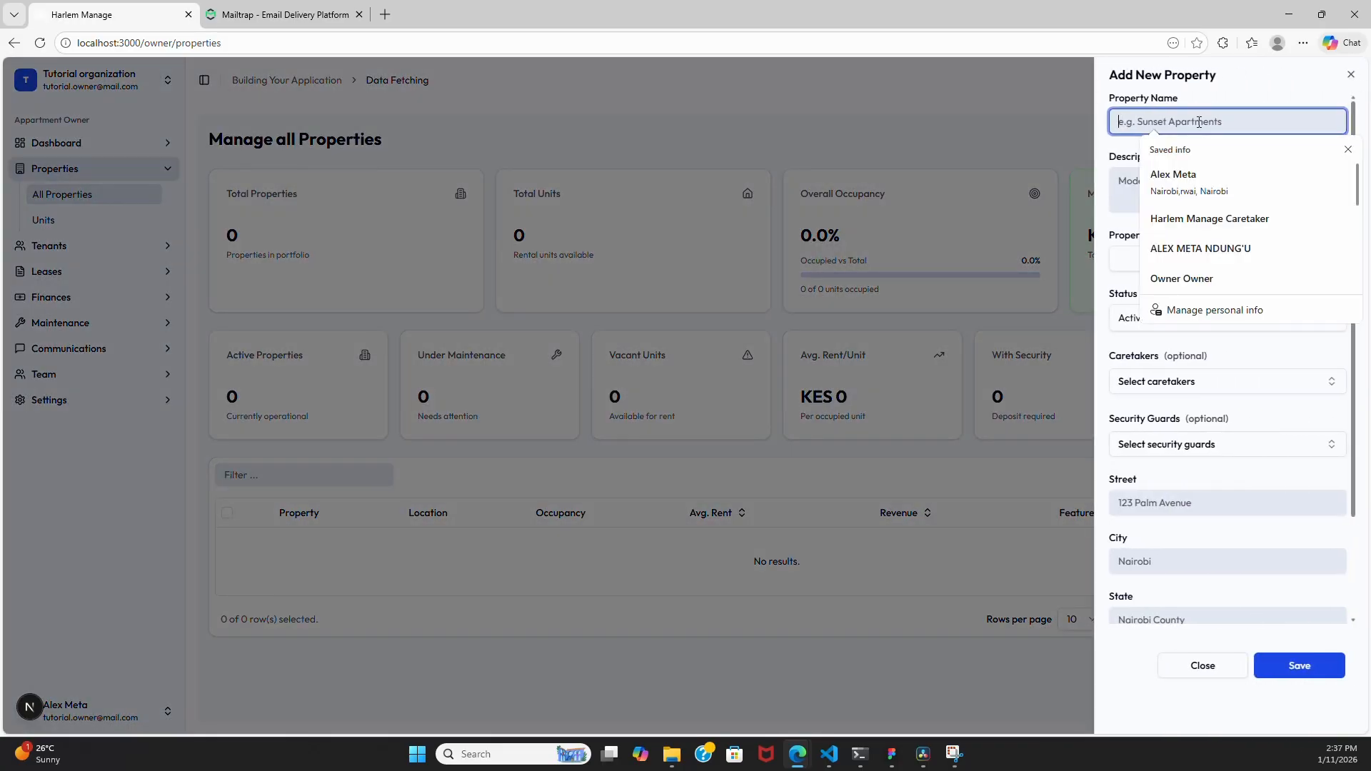
pyautogui.write('Ne')
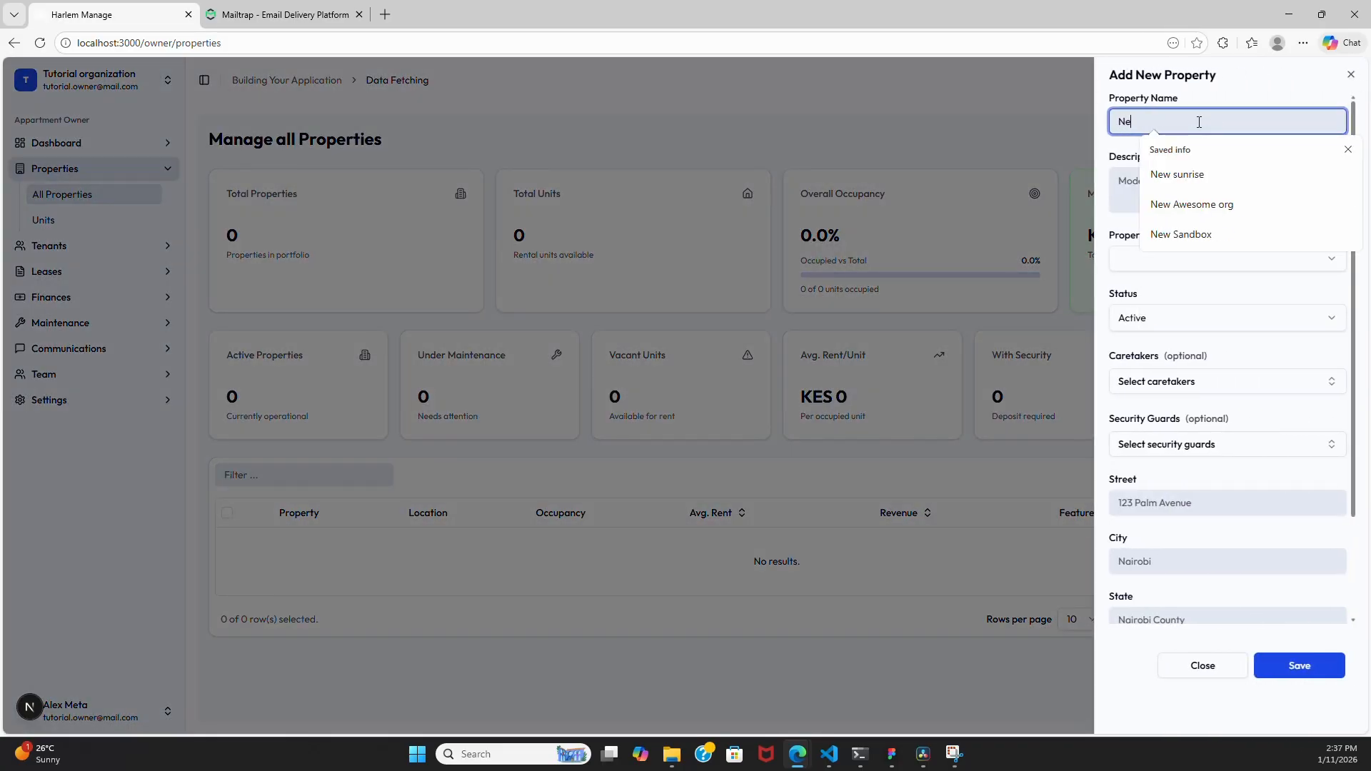
pyautogui.write('w Tu')
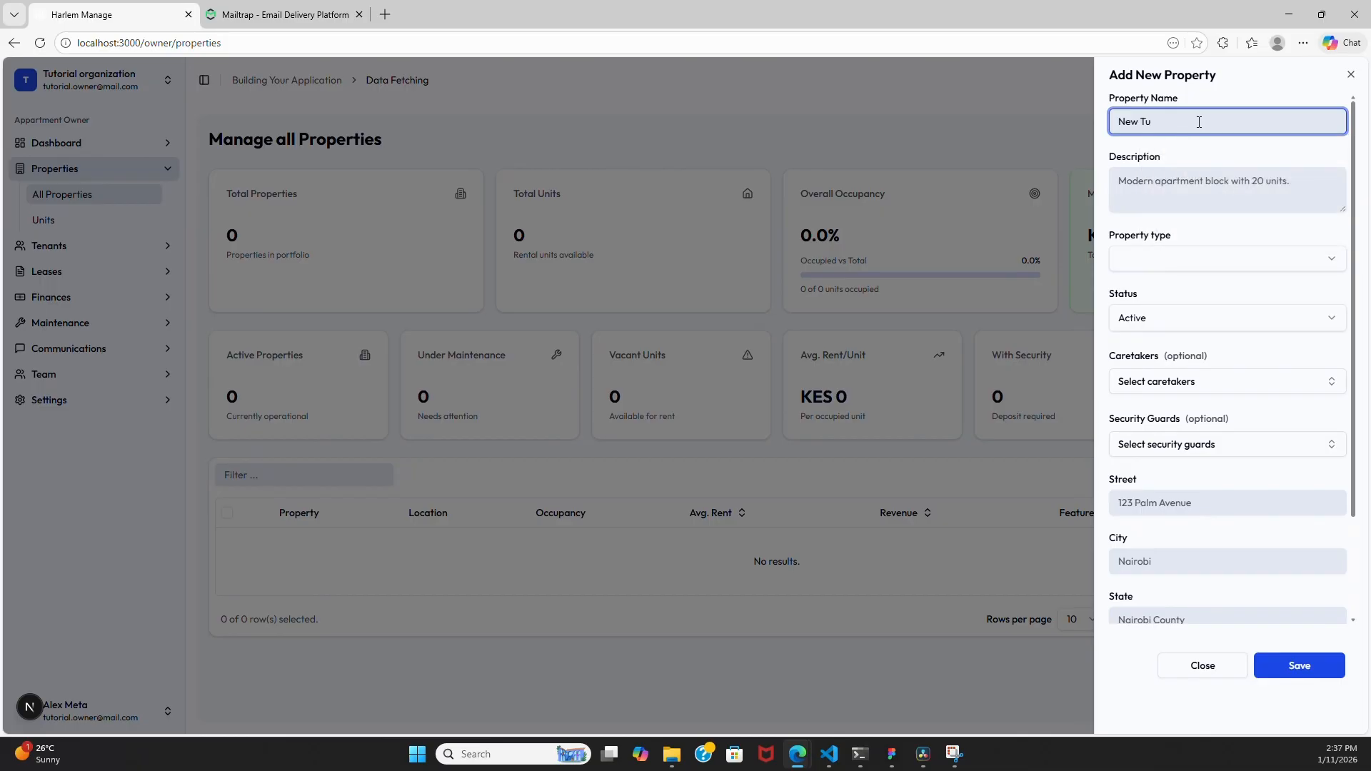
pyautogui.press('BackSpace')
pyautogui.press('BackSpace')
pyautogui.click(1201, 183)
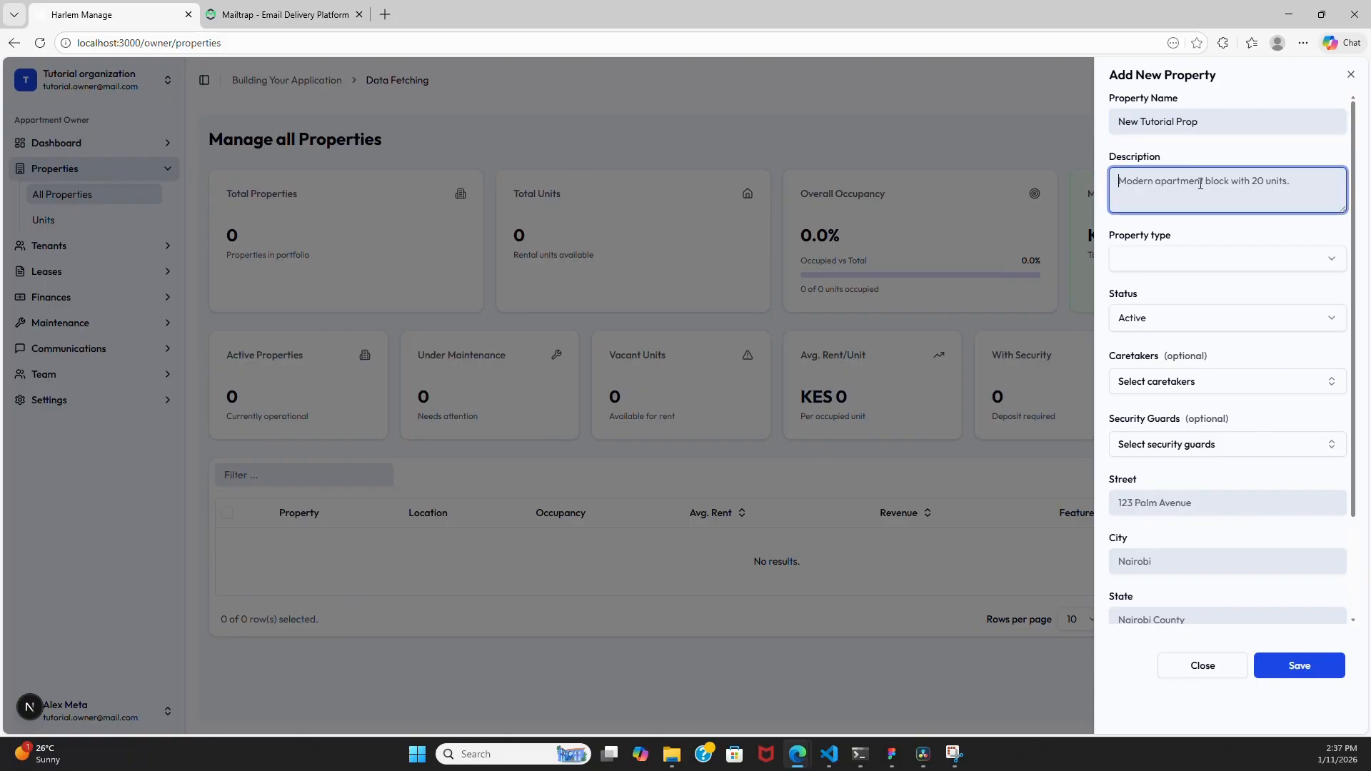
pyautogui.write('Educational')
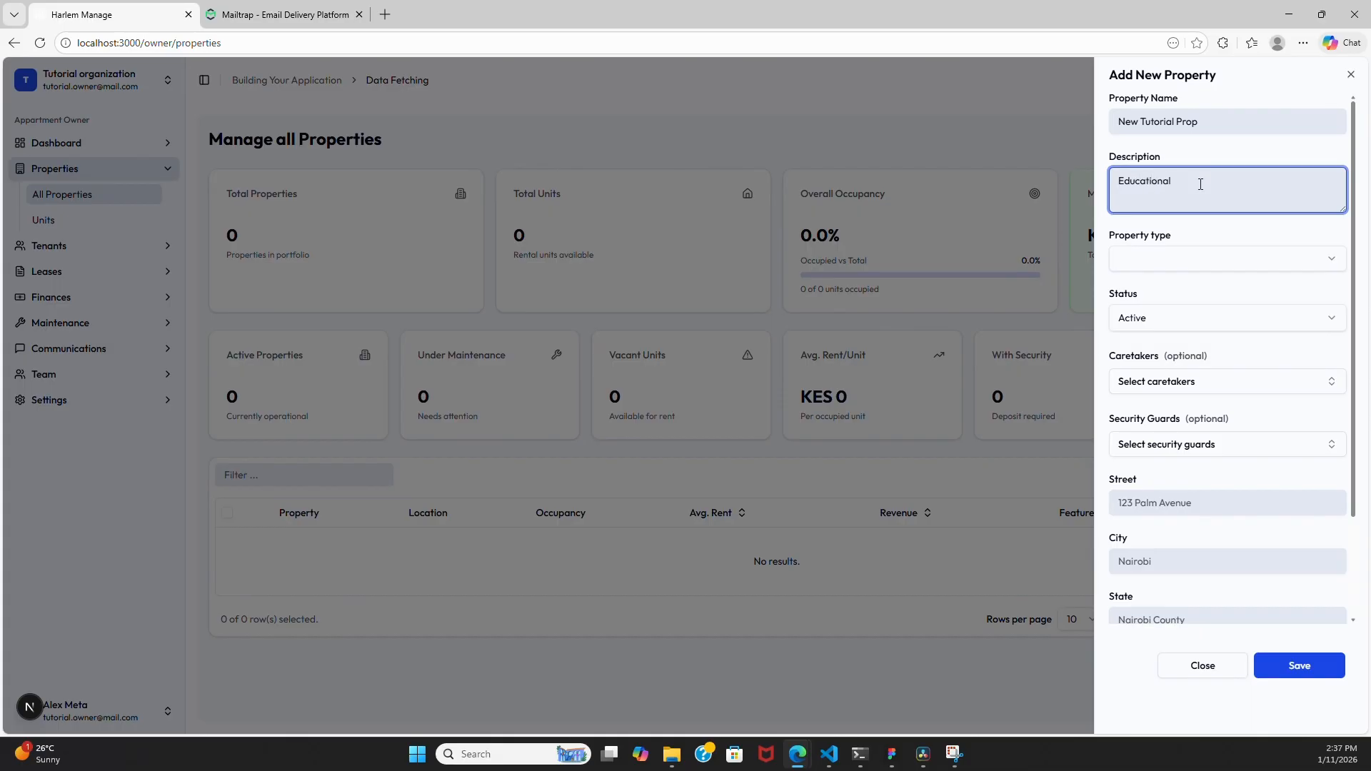
# - Set type Apartment and a Nairobi, Kenya address, then save the property
pyautogui.click(1151, 262)
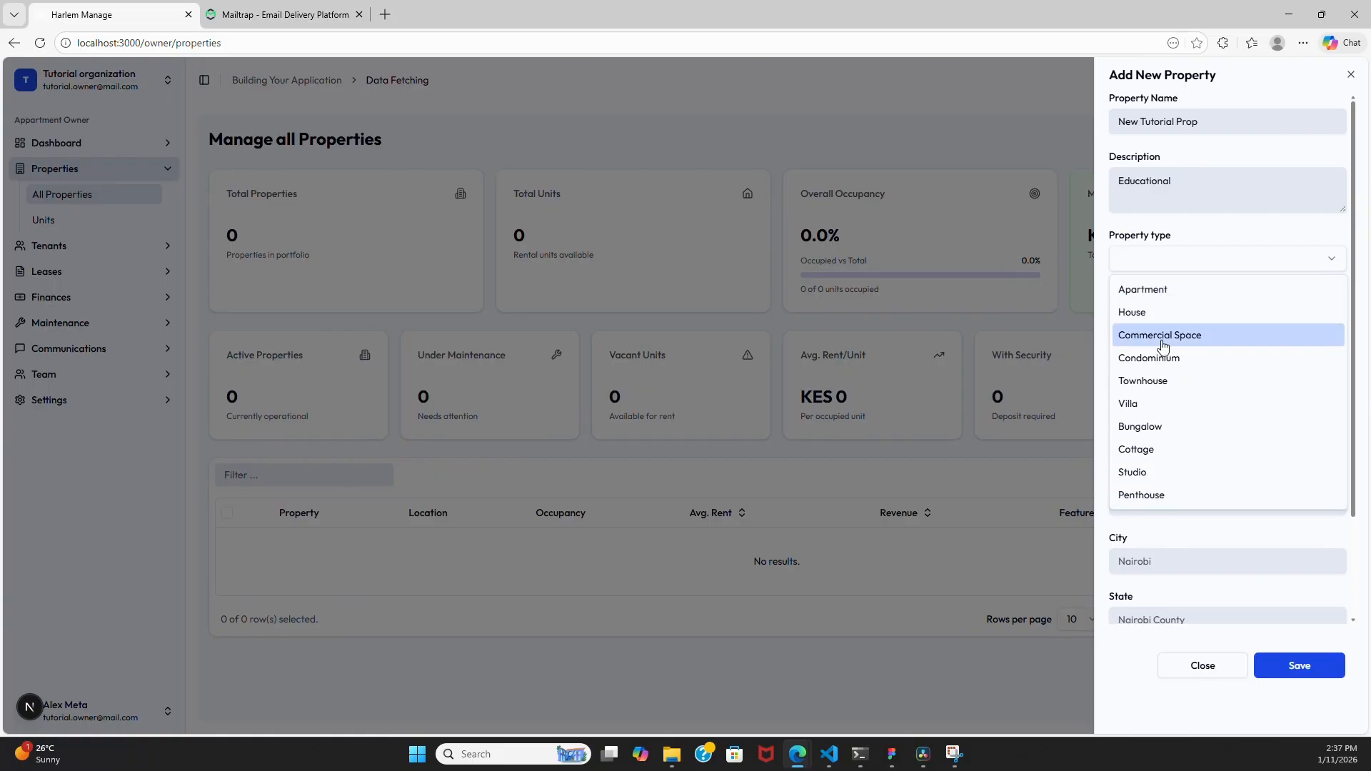
pyautogui.click(1171, 290)
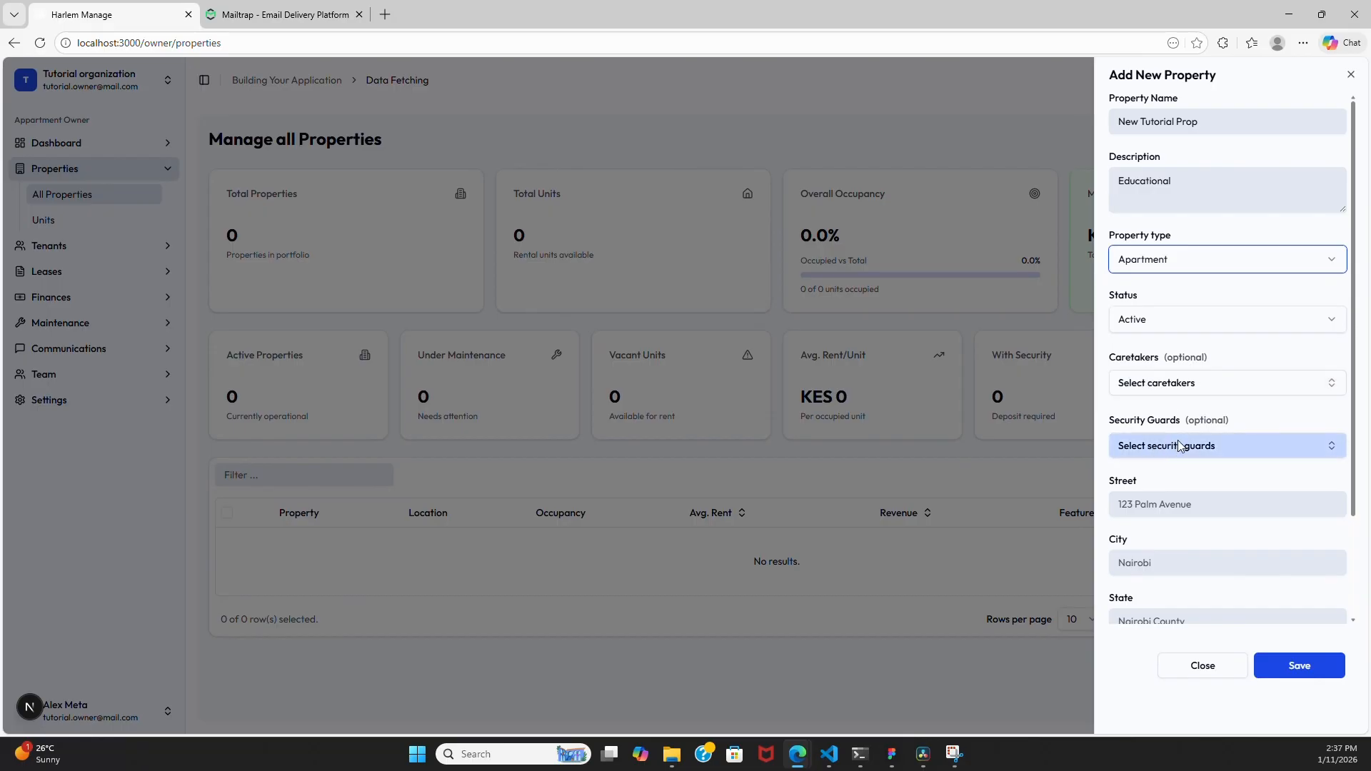
pyautogui.click(1167, 503)
pyautogui.click(1209, 562)
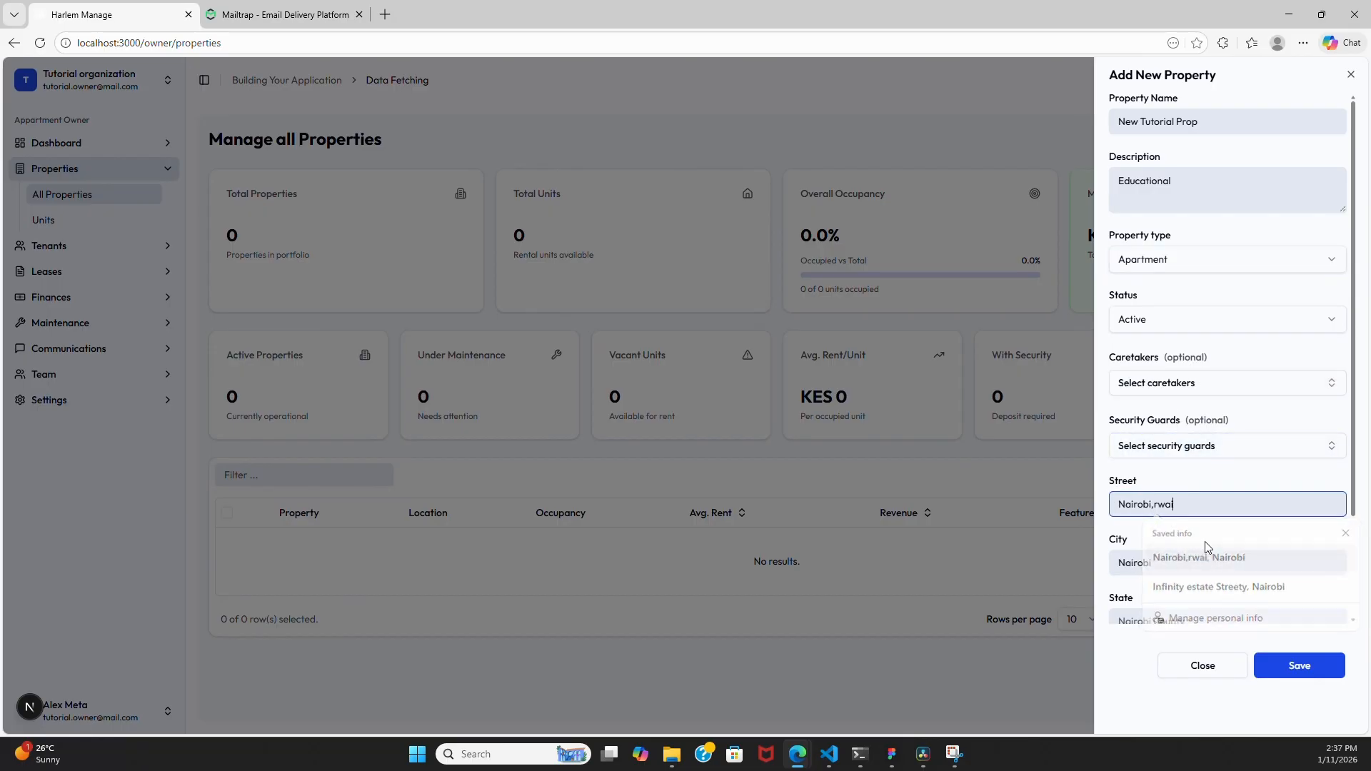
pyautogui.scroll(-2, 1178, 469)
pyautogui.click(1179, 494)
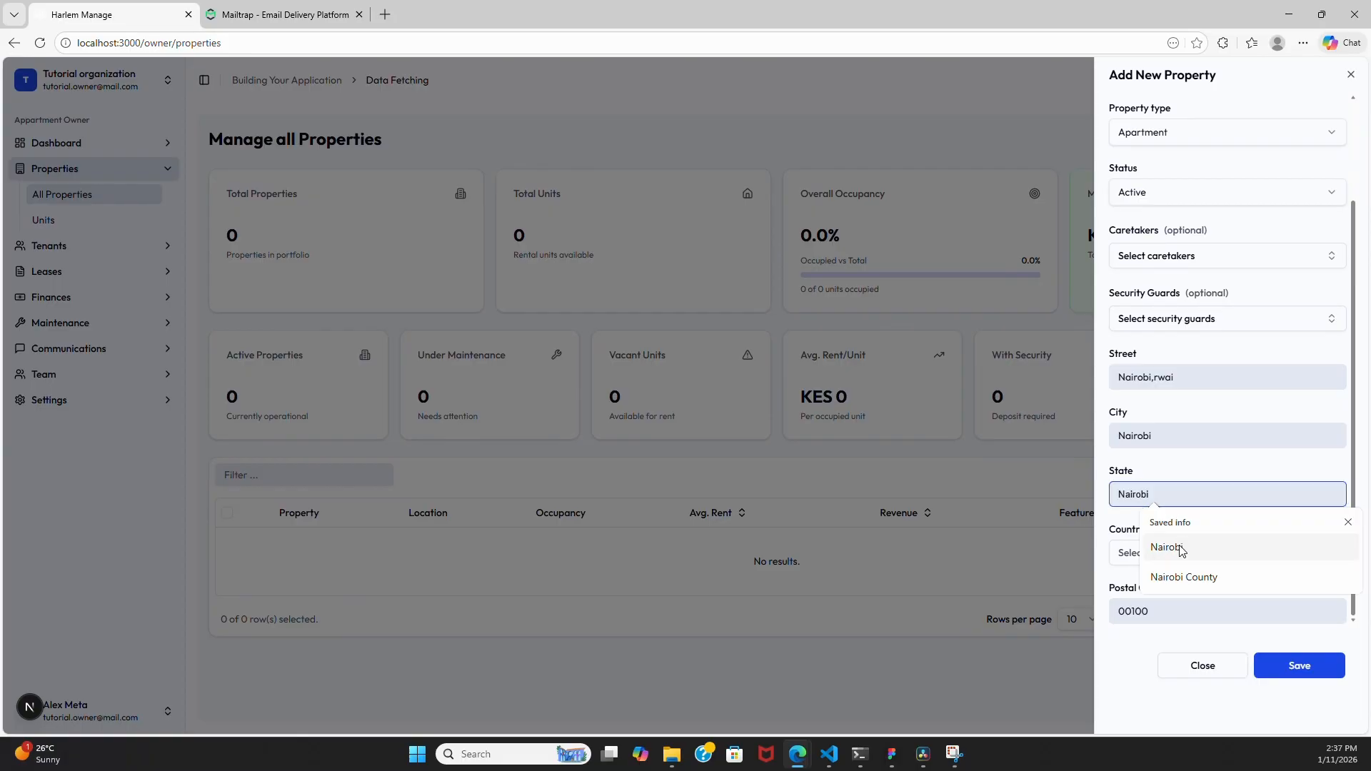
pyautogui.click(1171, 548)
pyautogui.click(1172, 550)
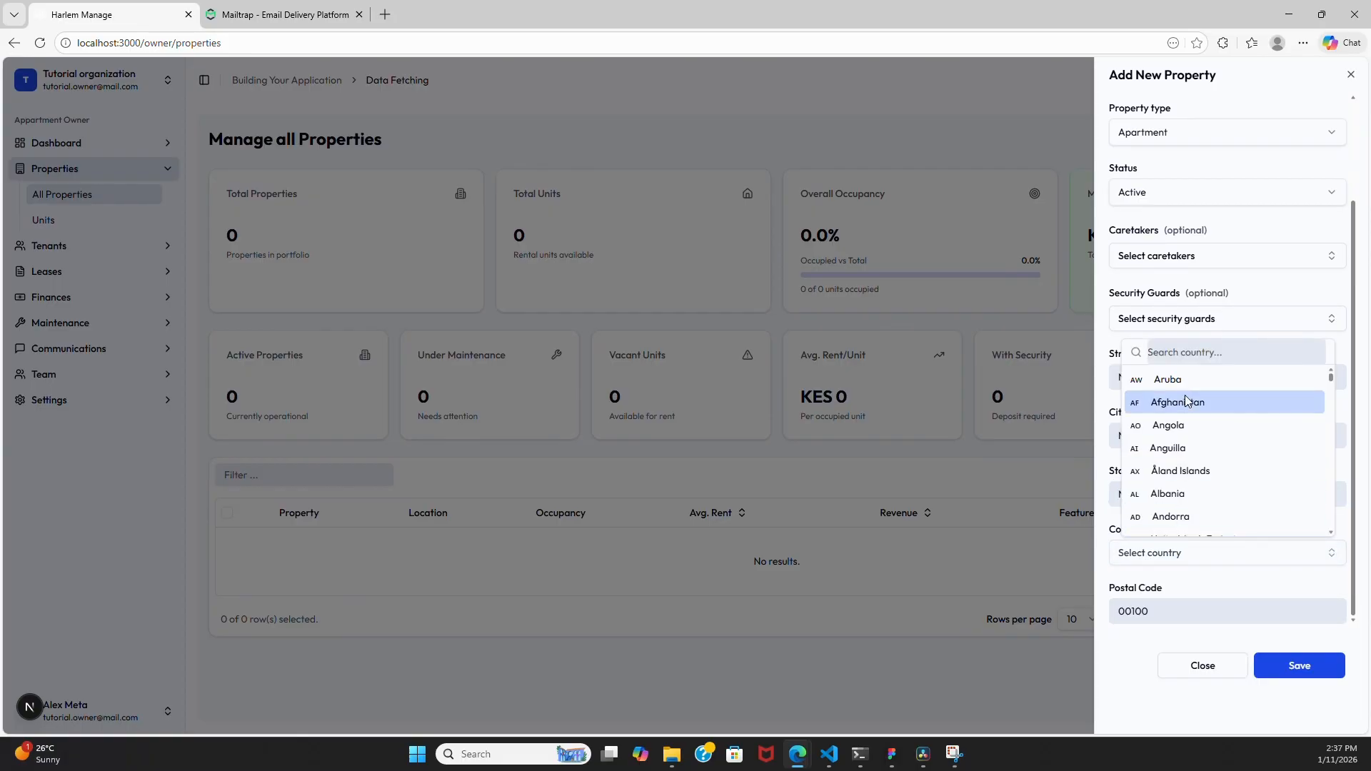
pyautogui.write('ke')
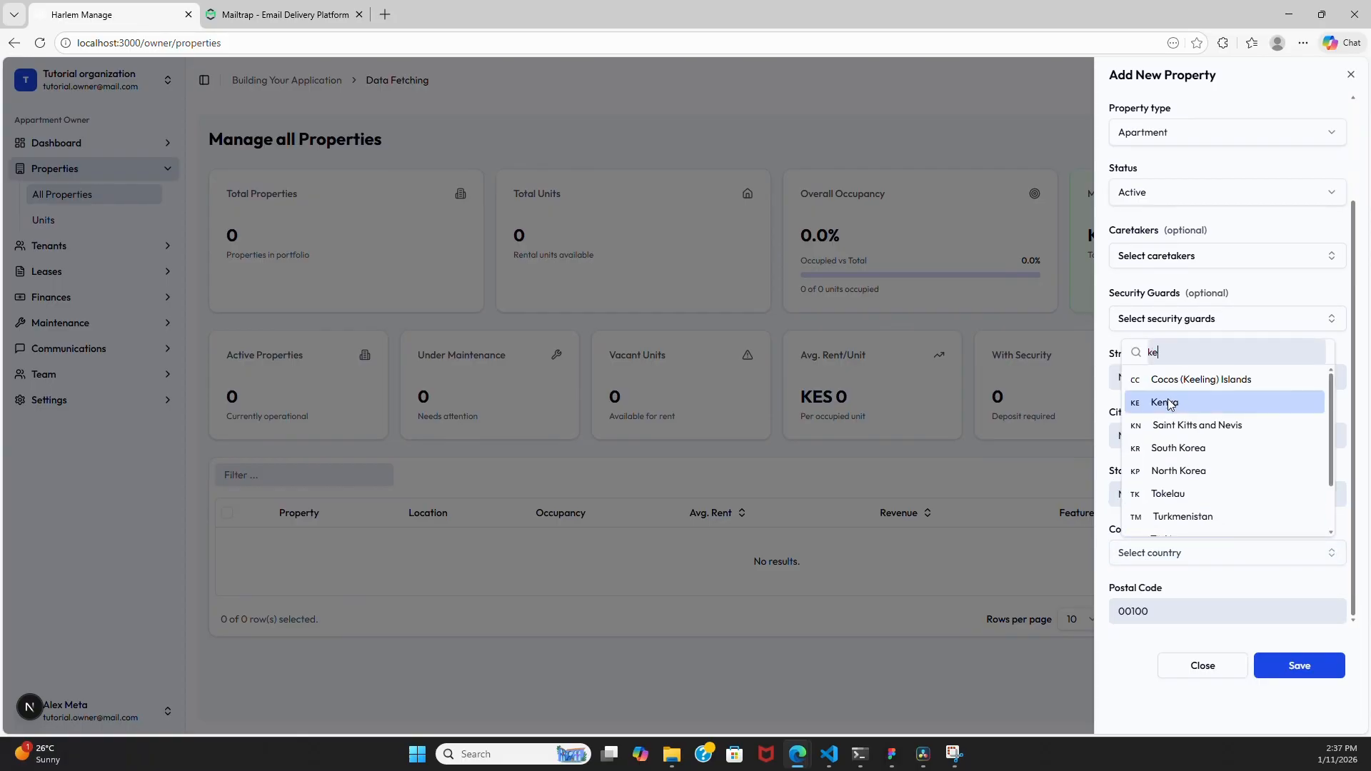
pyautogui.click(1182, 402)
pyautogui.click(1293, 664)
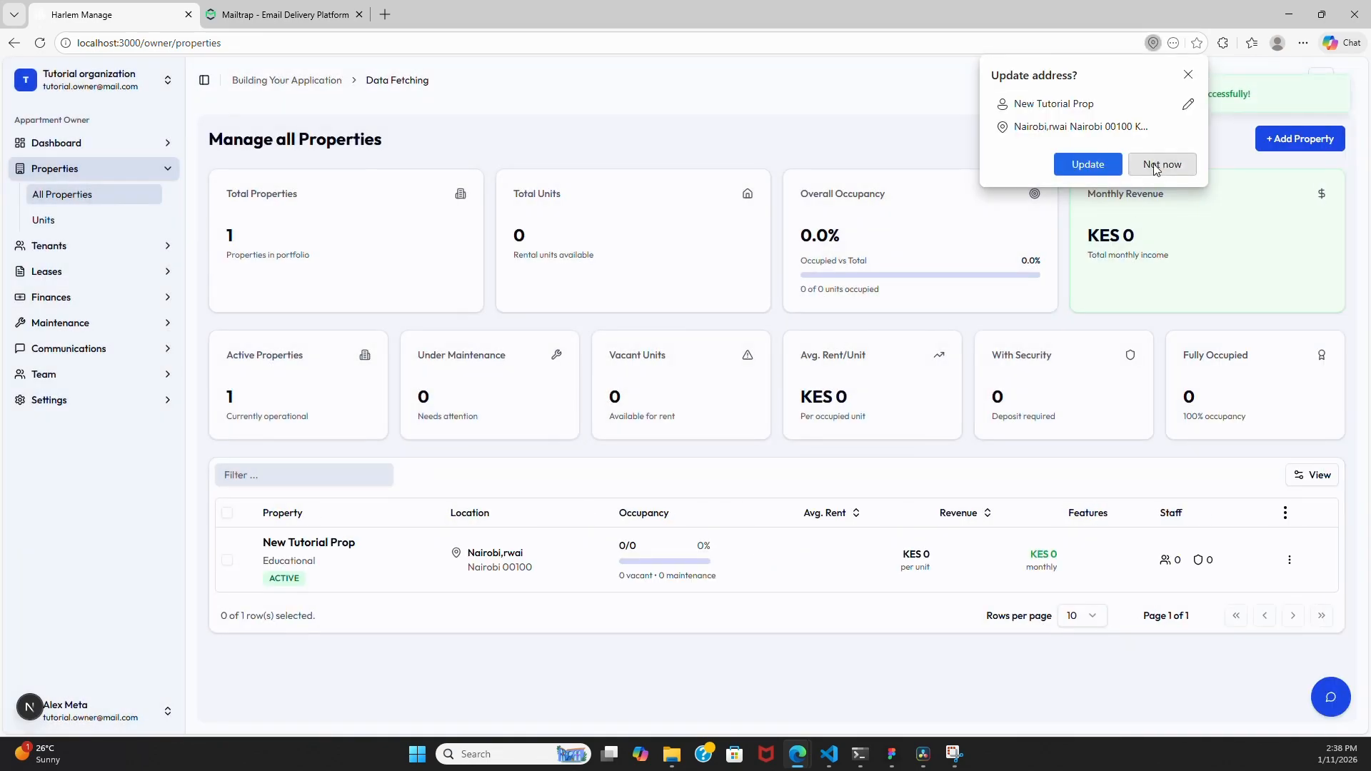
# - Dismiss the browser's address prompt and view New Tutorial Prop from its row actions
pyautogui.click(1156, 169)
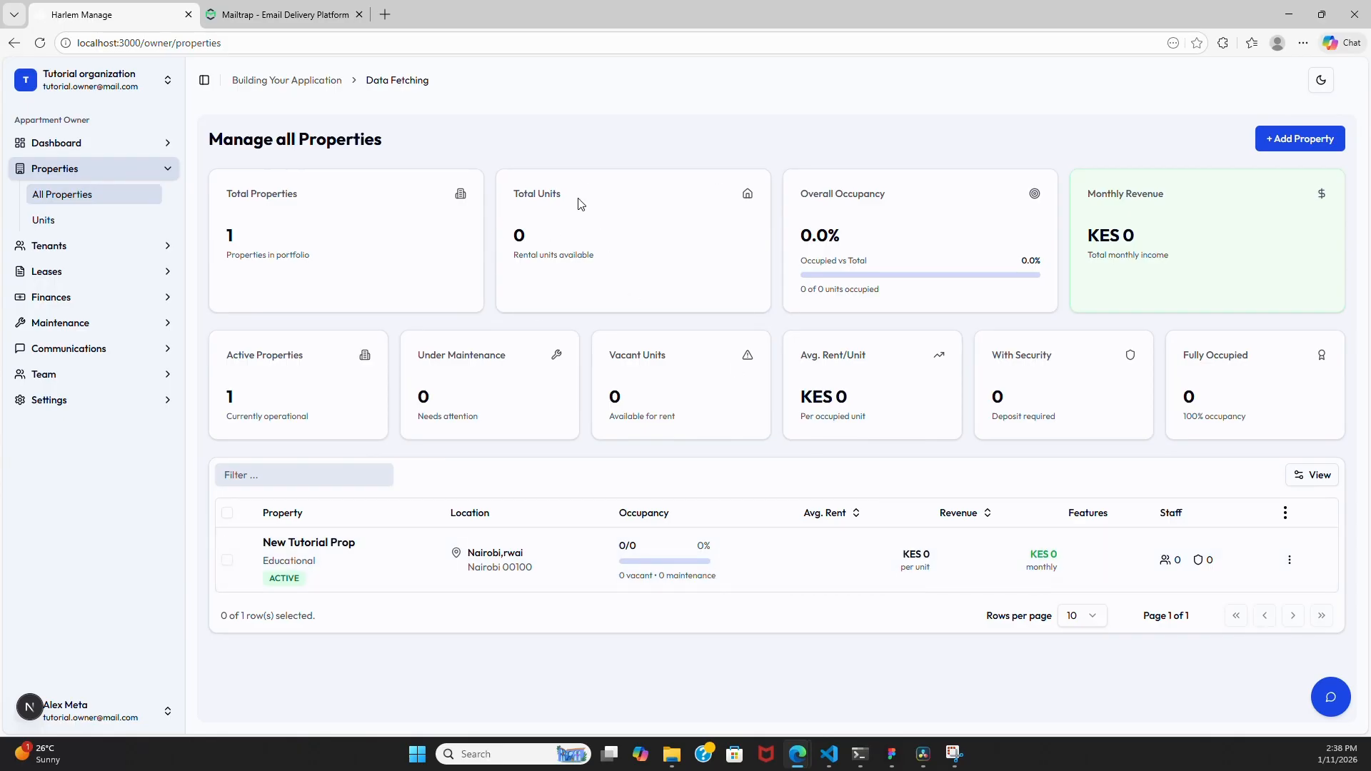
pyautogui.click(1290, 564)
pyautogui.click(1240, 422)
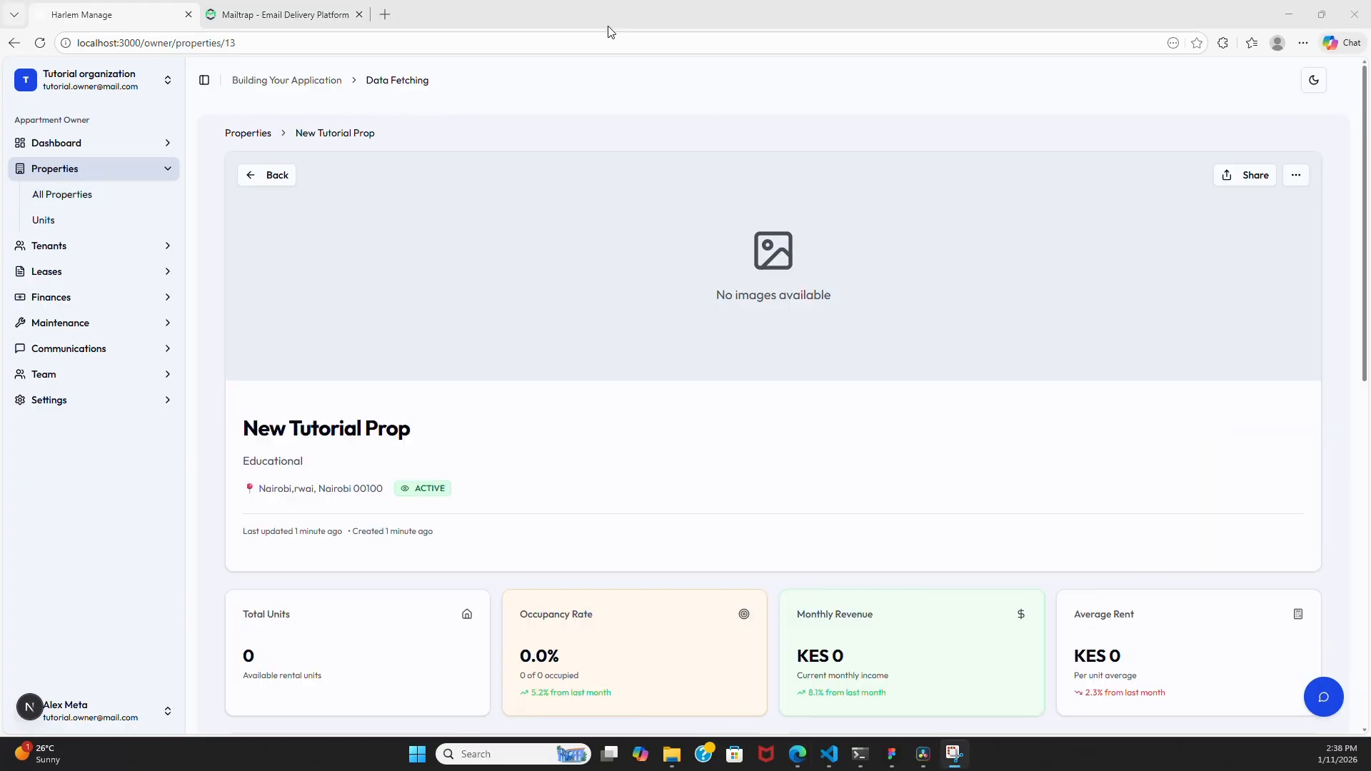
# - Open the Add Unit form from New Tutorial Prop's empty Units section
pyautogui.scroll(-8, 734, 246)
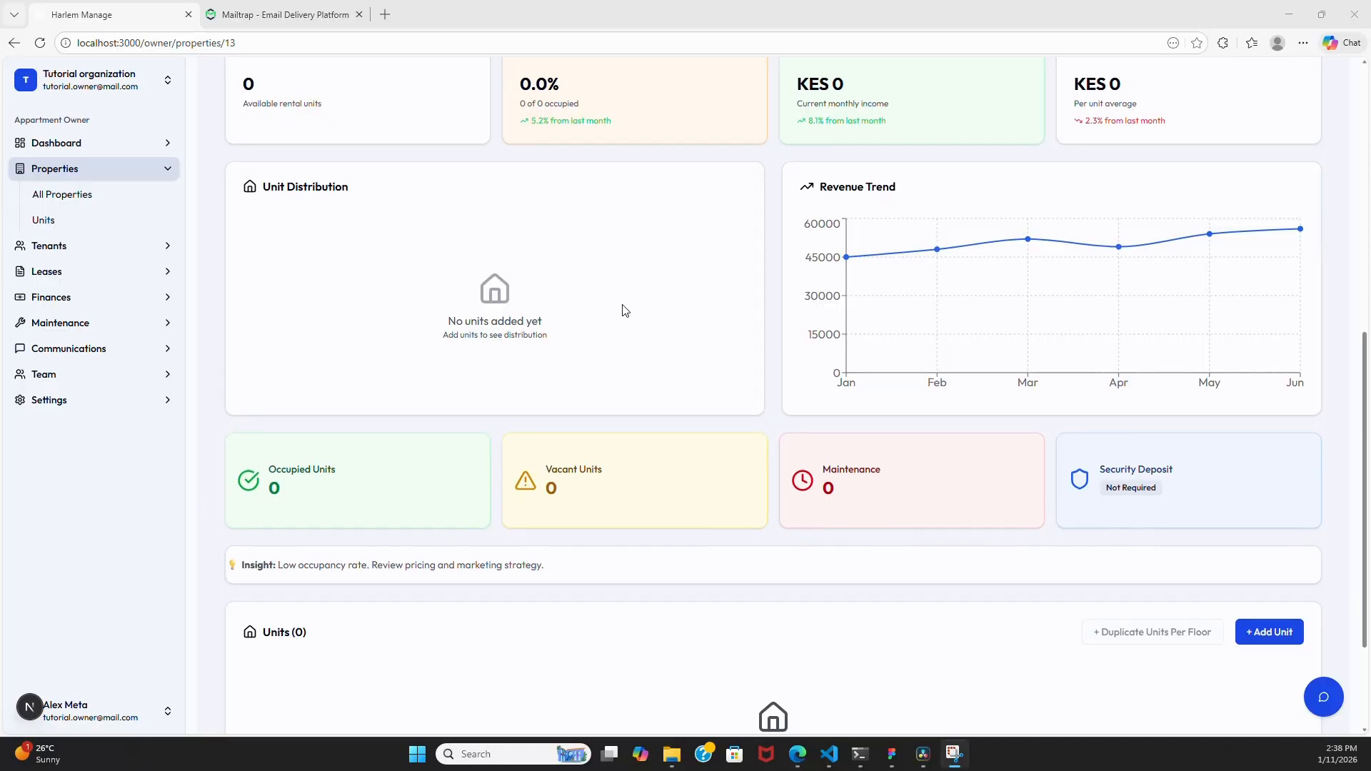
pyautogui.scroll(-2, 625, 310)
pyautogui.scroll(3, 778, 293)
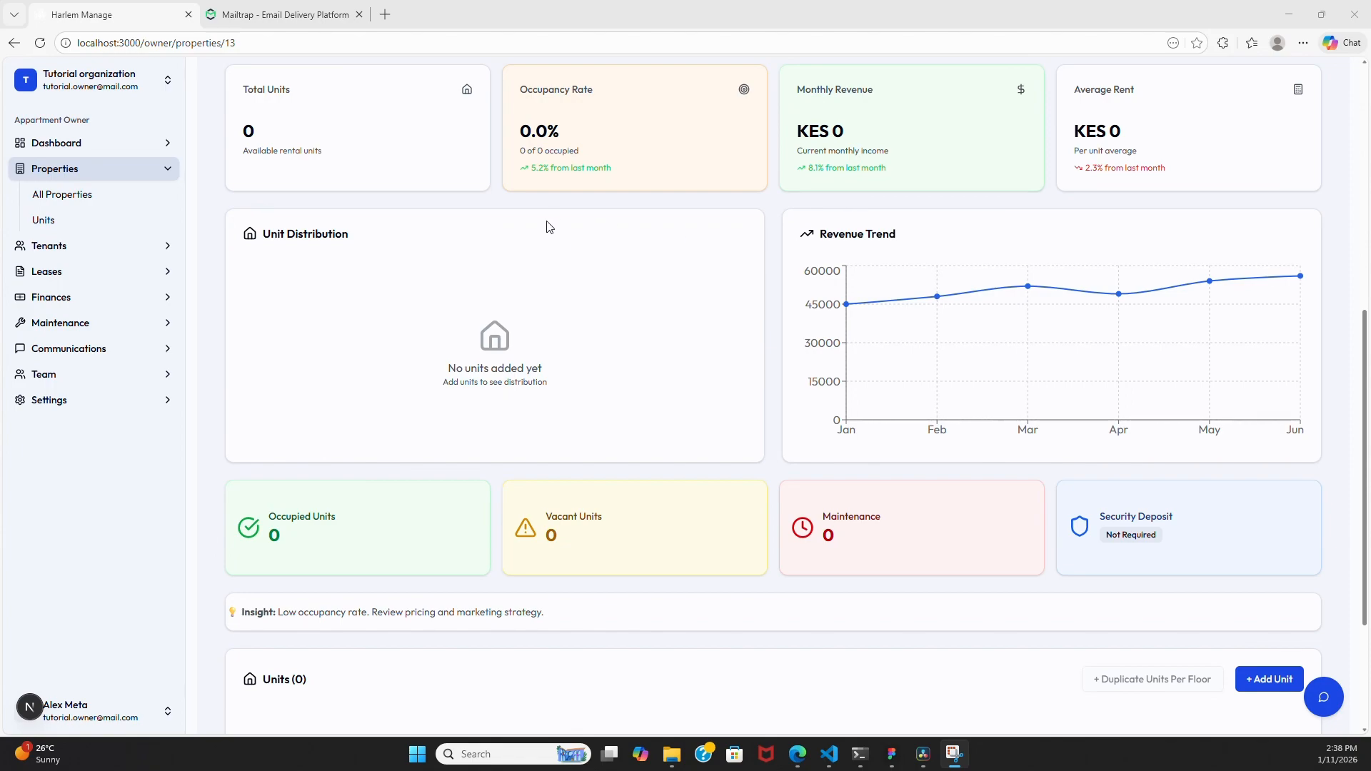
pyautogui.scroll(-3, 553, 250)
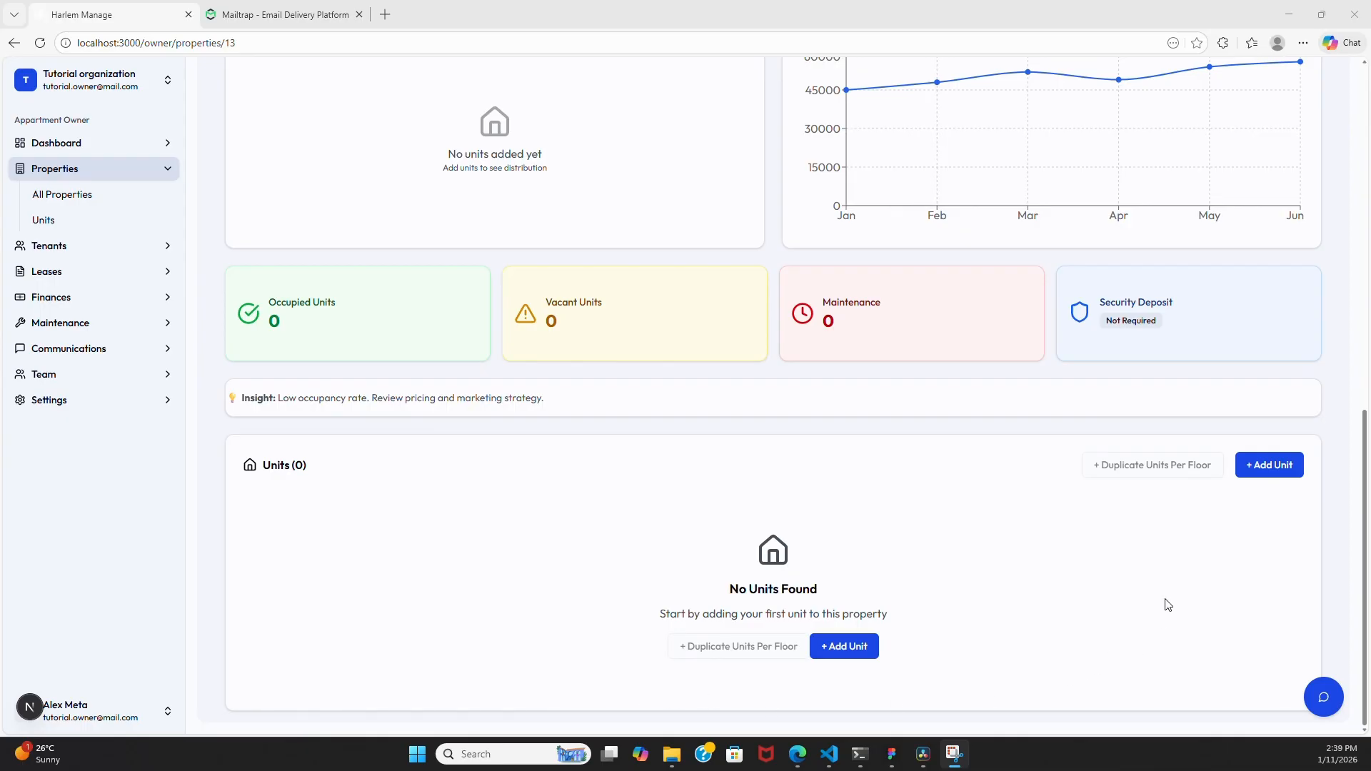
pyautogui.scroll(9, 1153, 565)
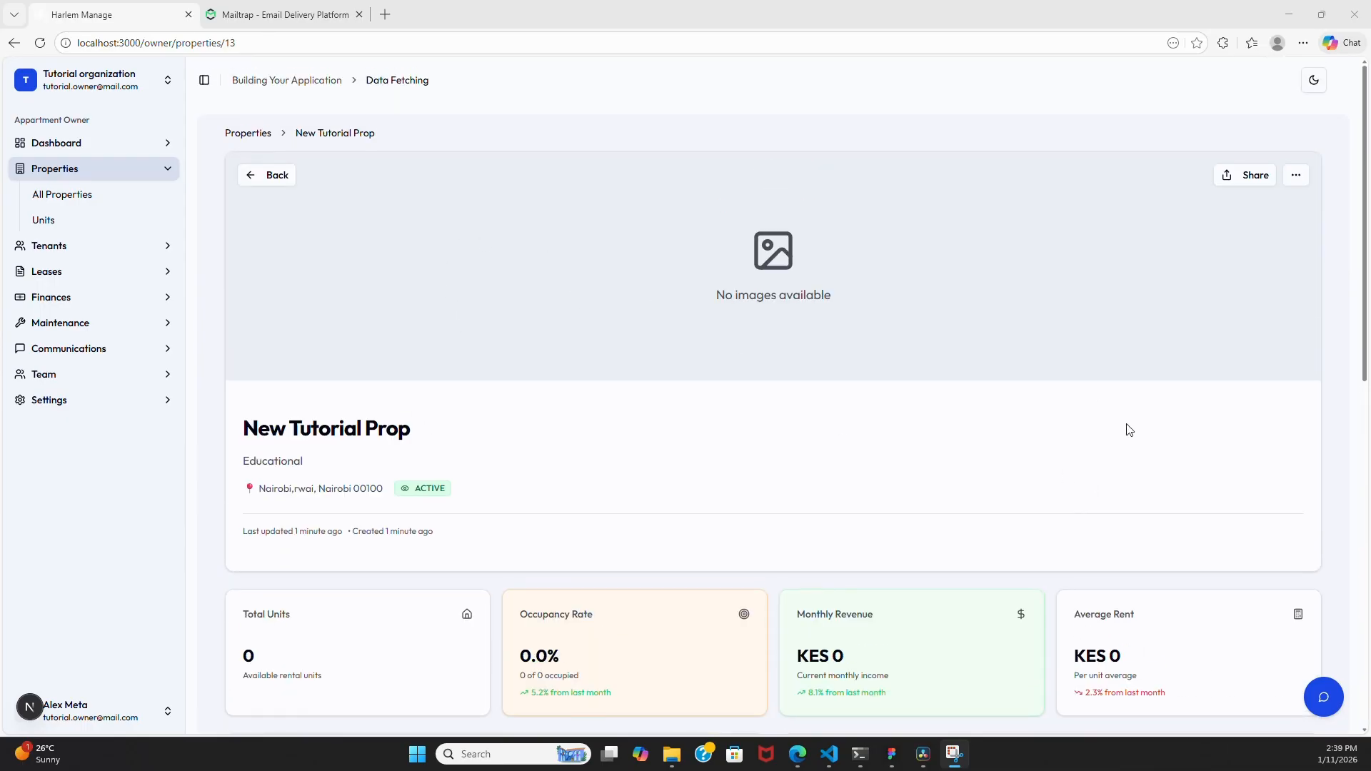
pyautogui.scroll(-10, 1102, 414)
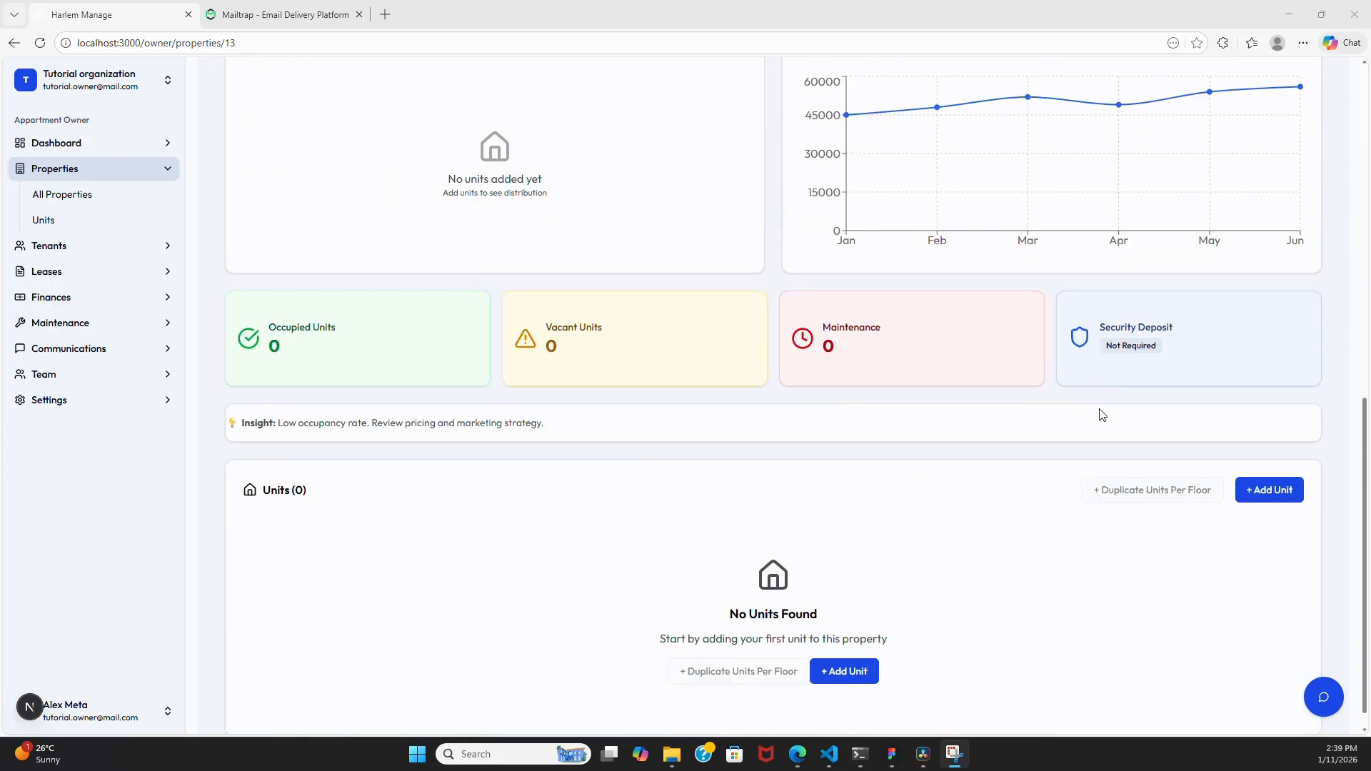
pyautogui.scroll(-1, 1102, 416)
pyautogui.scroll(2, 892, 564)
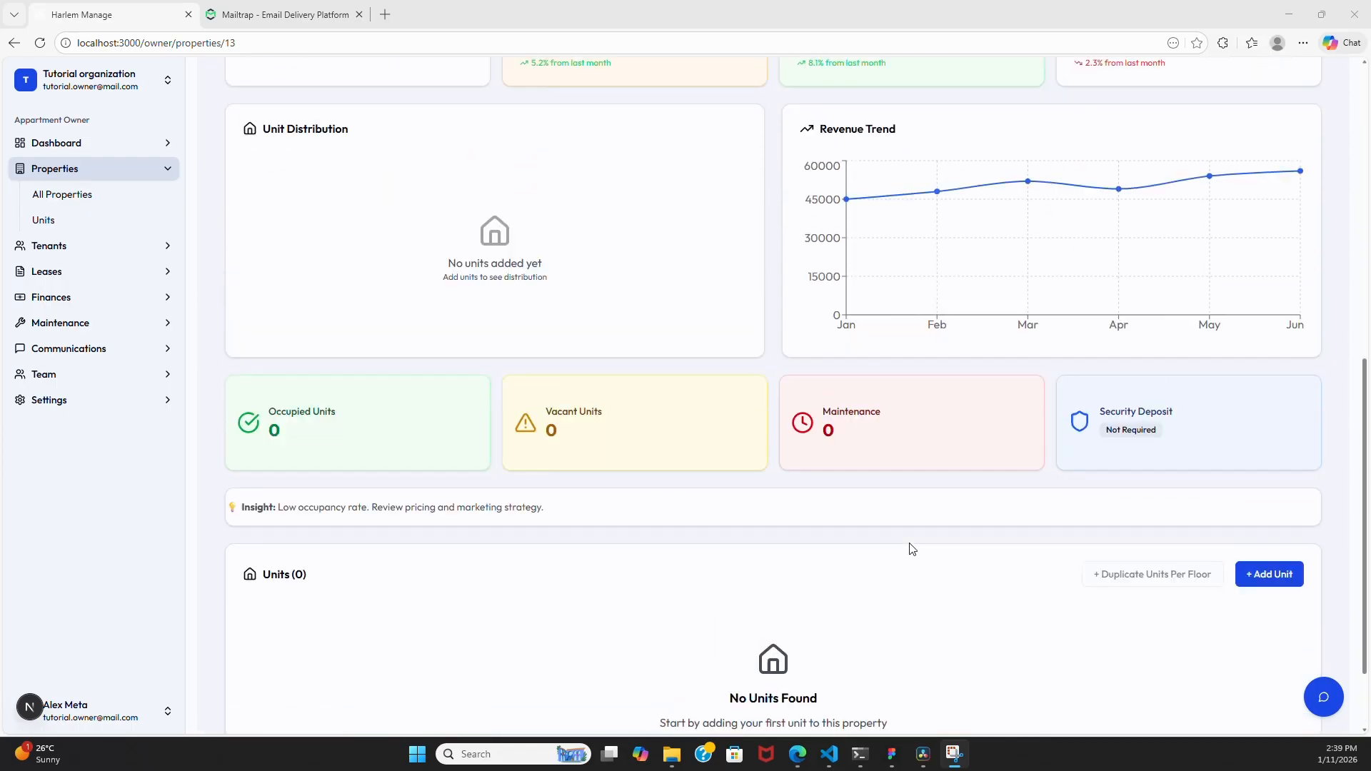
pyautogui.scroll(-2, 909, 551)
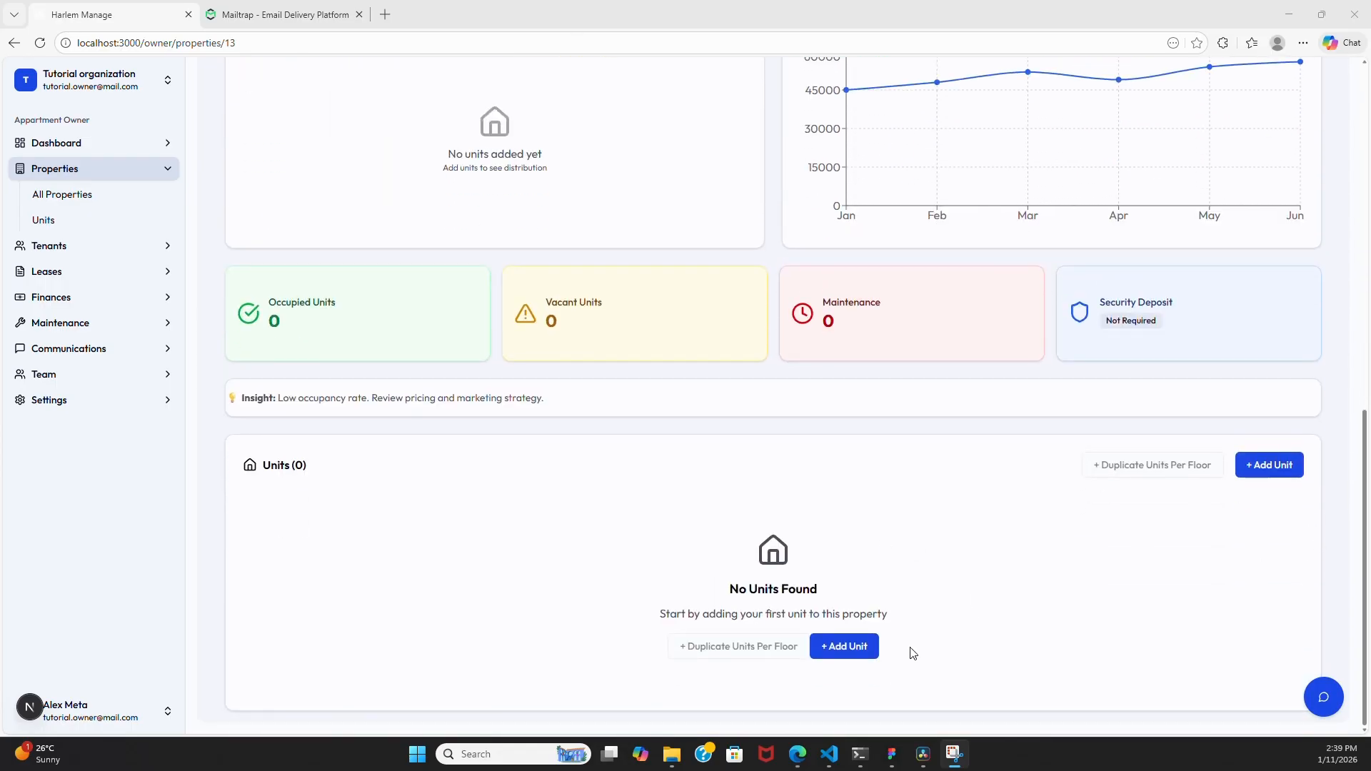
pyautogui.click(857, 646)
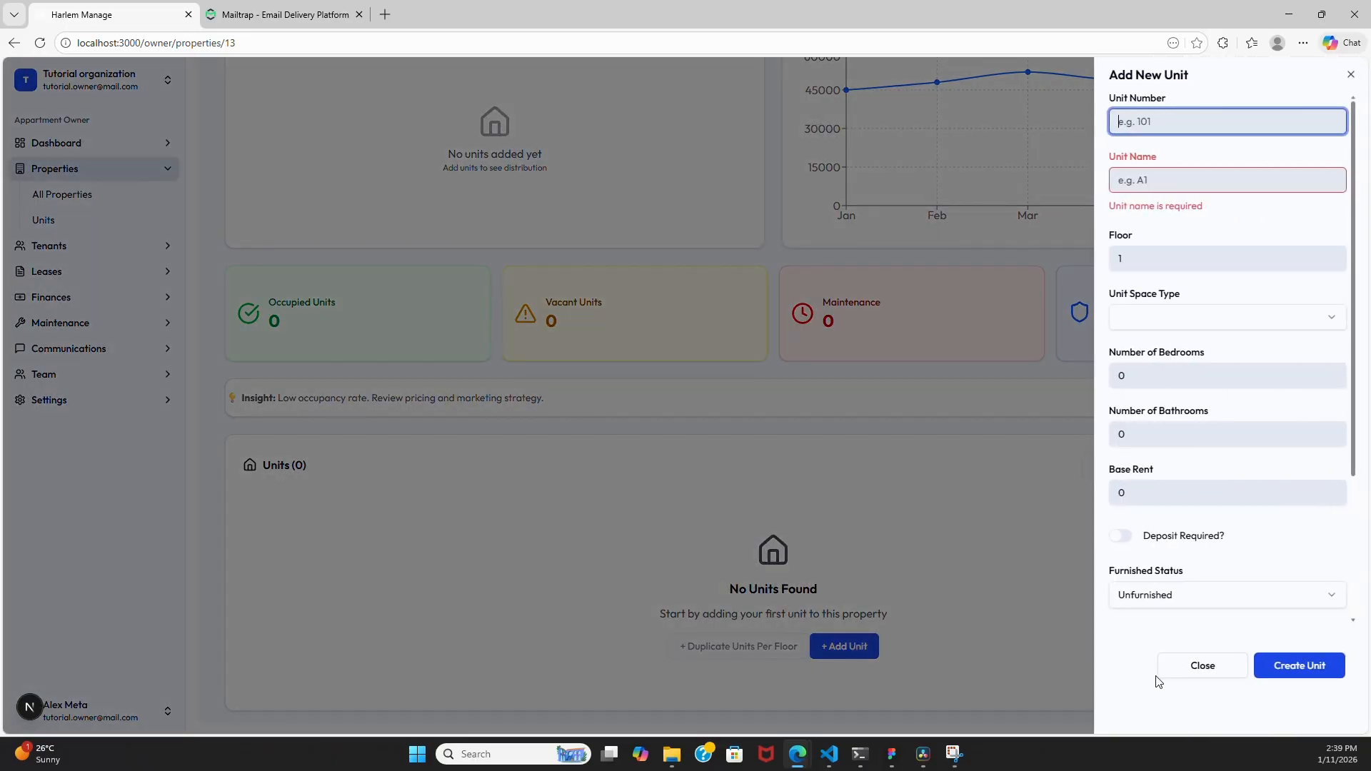
# - Start Unit 1 as a One Bedroom space with one bedroom and one bathroom
pyautogui.click(1207, 665)
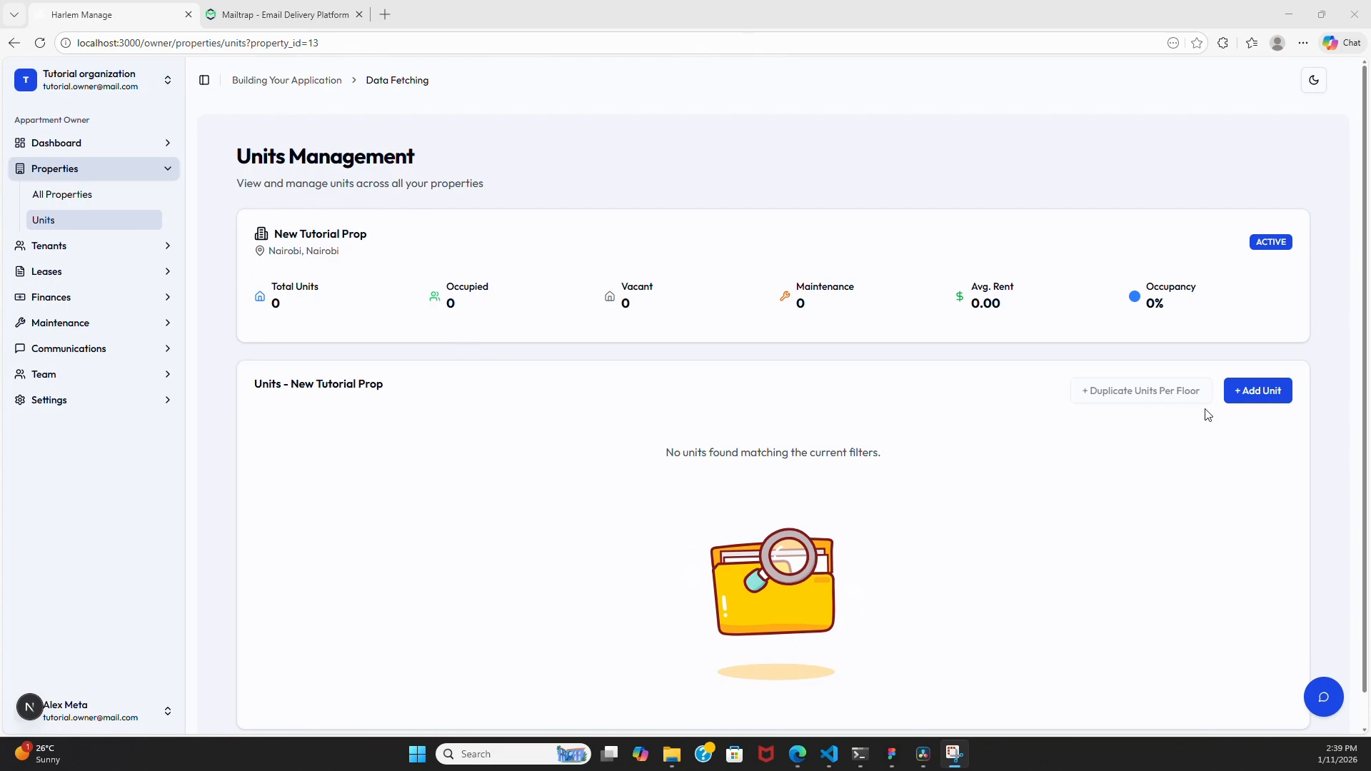
pyautogui.click(1259, 393)
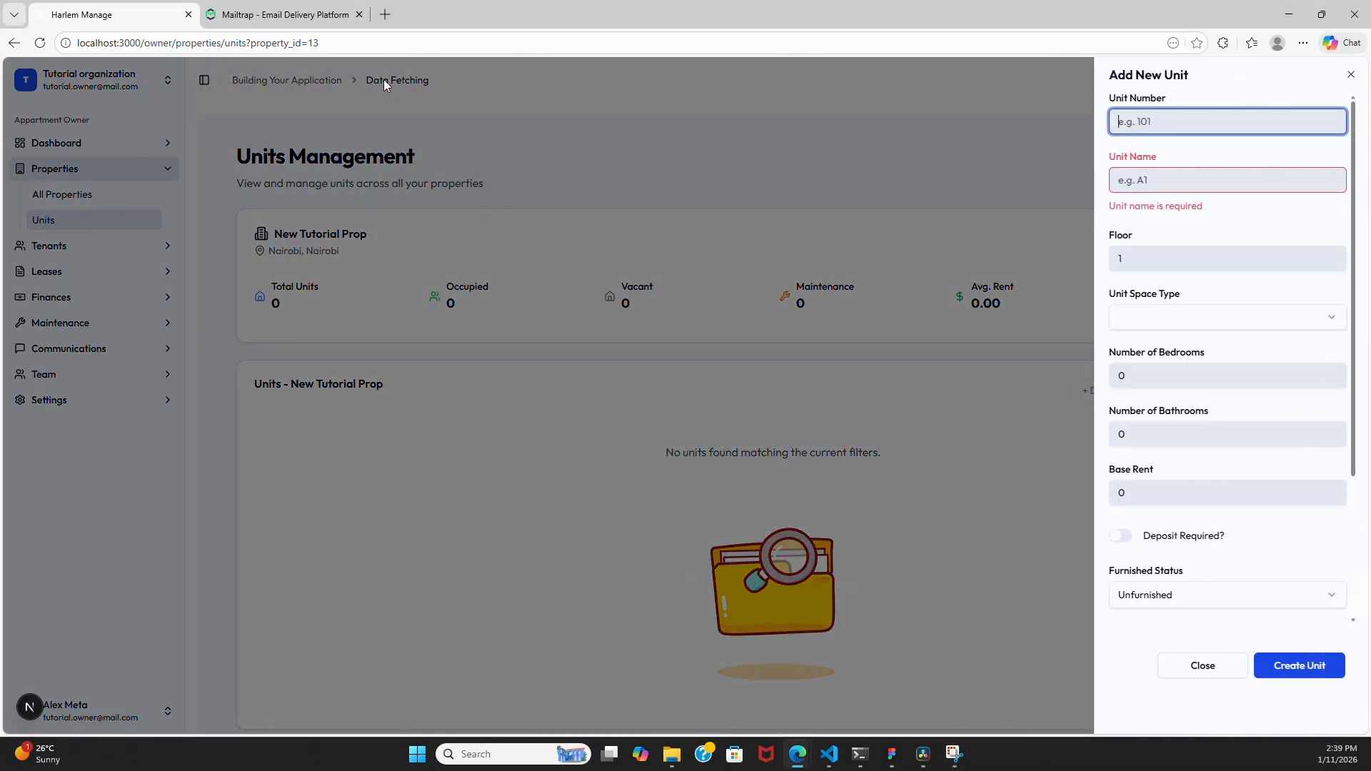
pyautogui.click(1166, 121)
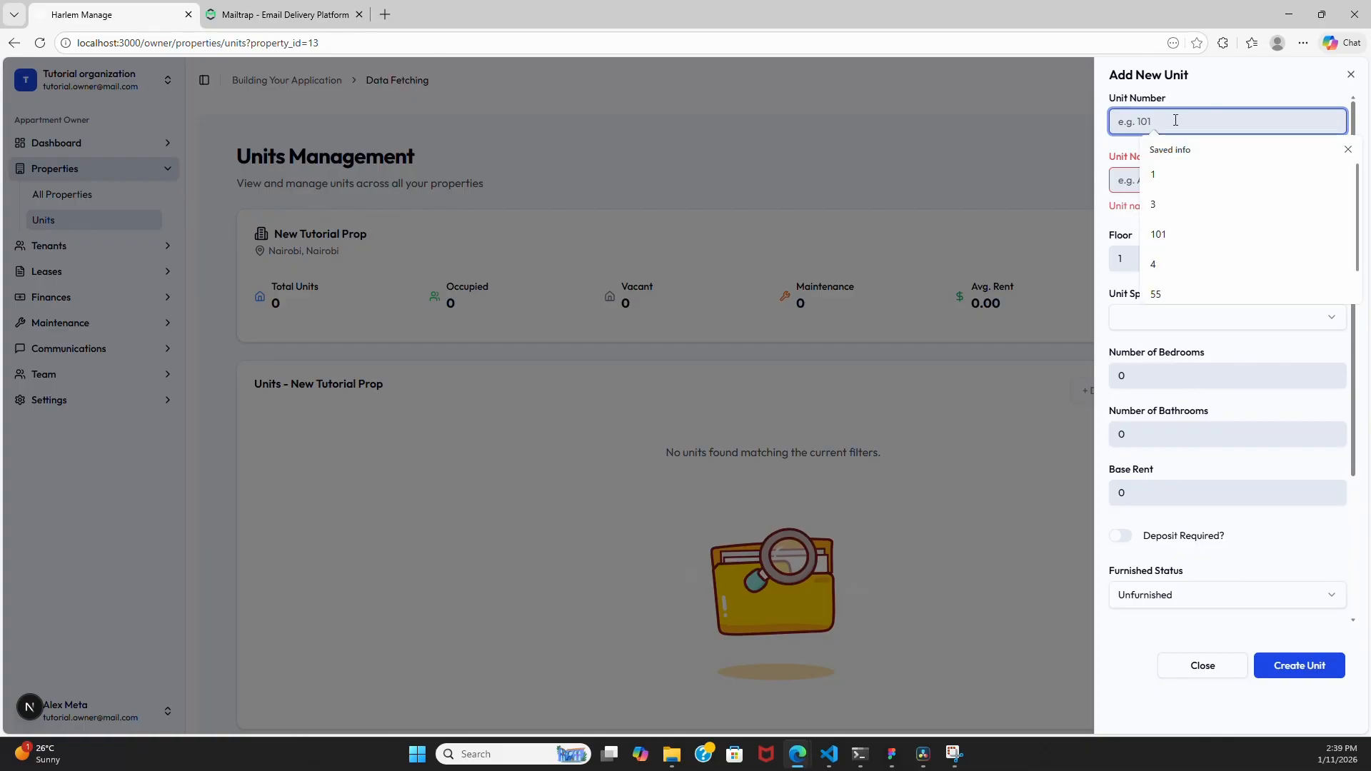
pyautogui.click(1169, 177)
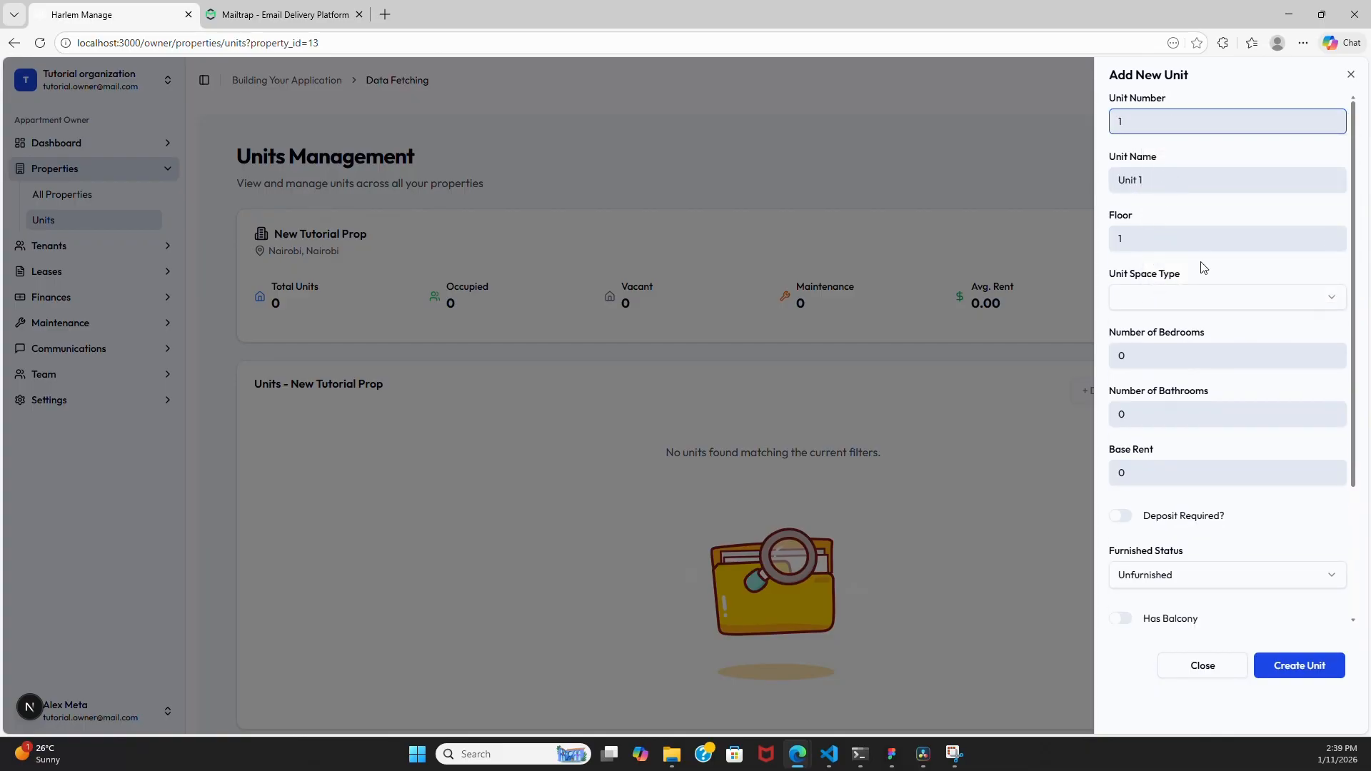
pyautogui.click(1180, 300)
pyautogui.click(1176, 349)
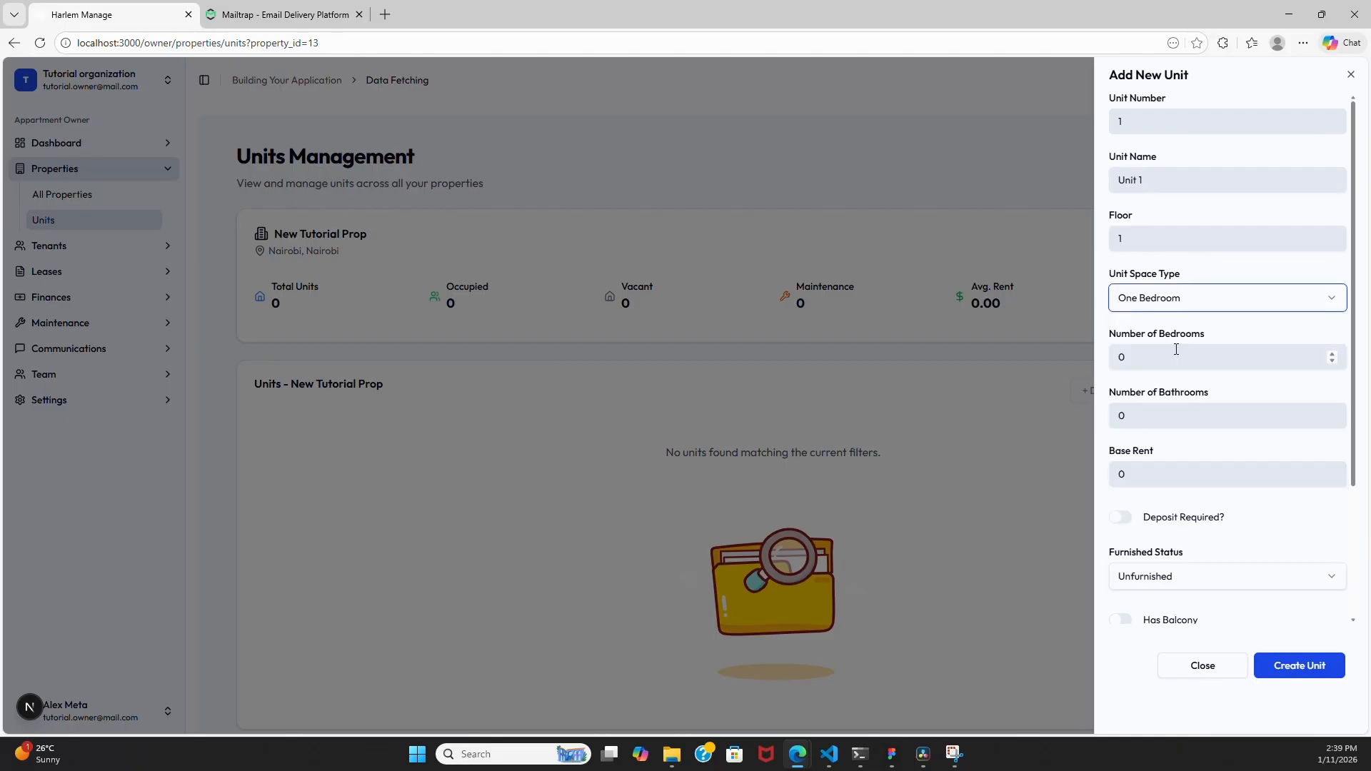
pyautogui.click(1146, 359)
pyautogui.press('BackSpace')
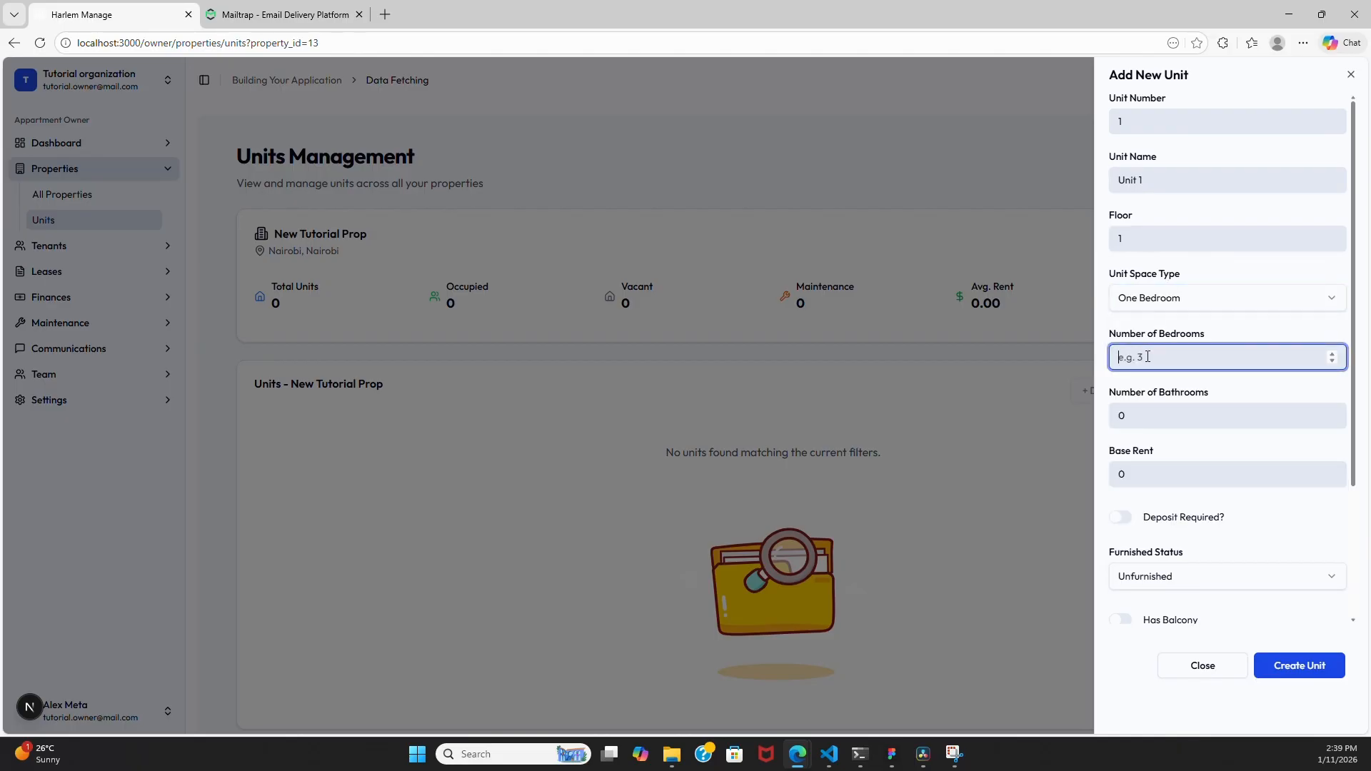
pyautogui.write('1')
pyautogui.click(1164, 409)
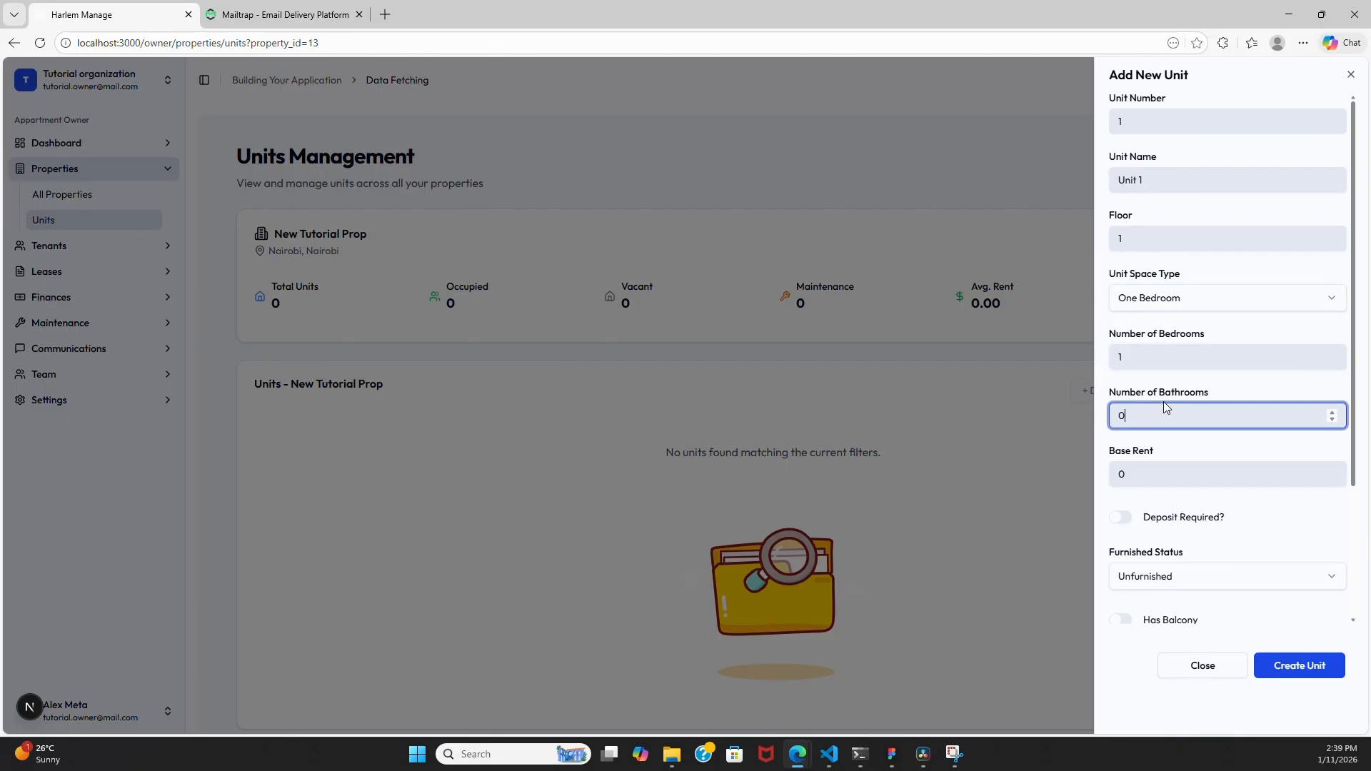
# - Give Unit 1 10000 rent and deposit, balcony, parking and 1200 sq ft, then create it
pyautogui.click(1171, 474)
pyautogui.press('BackSpace')
pyautogui.write('10000')
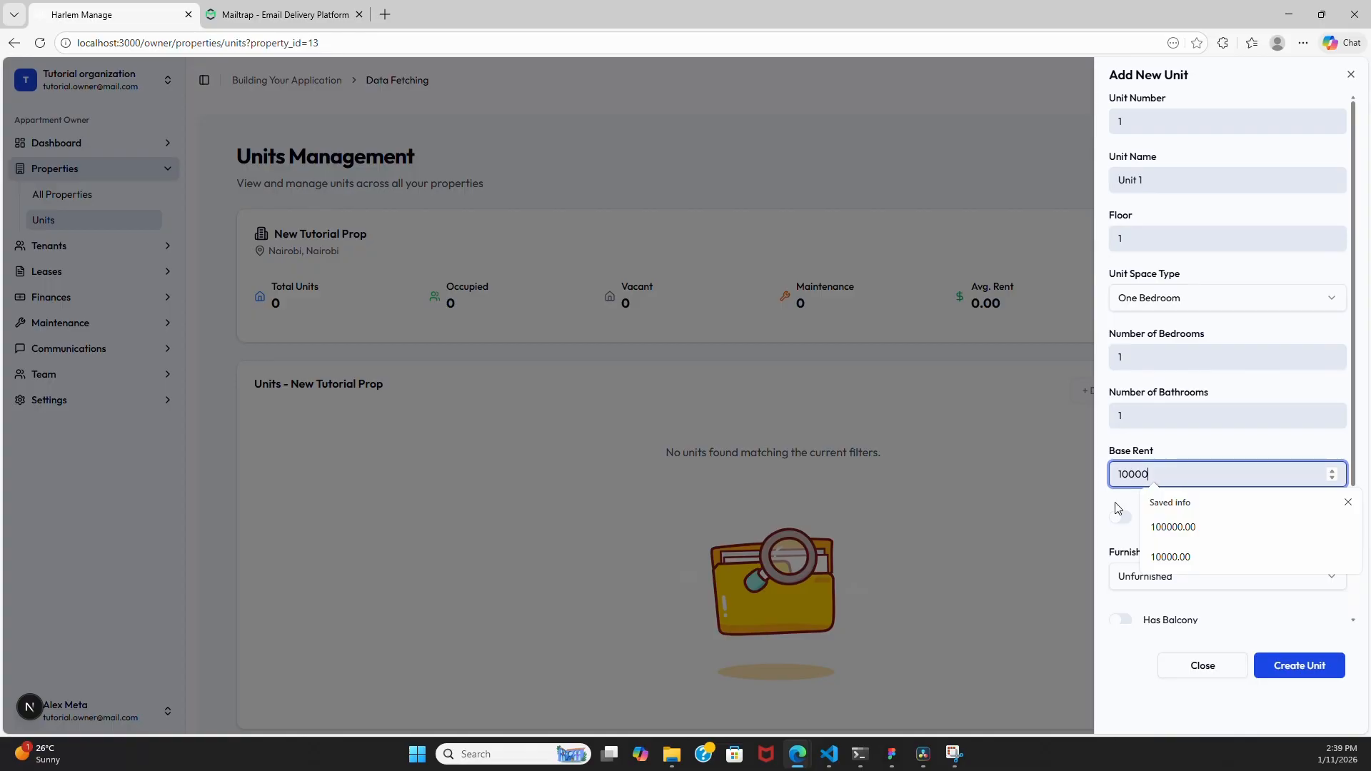
pyautogui.click(1123, 517)
pyautogui.click(1167, 570)
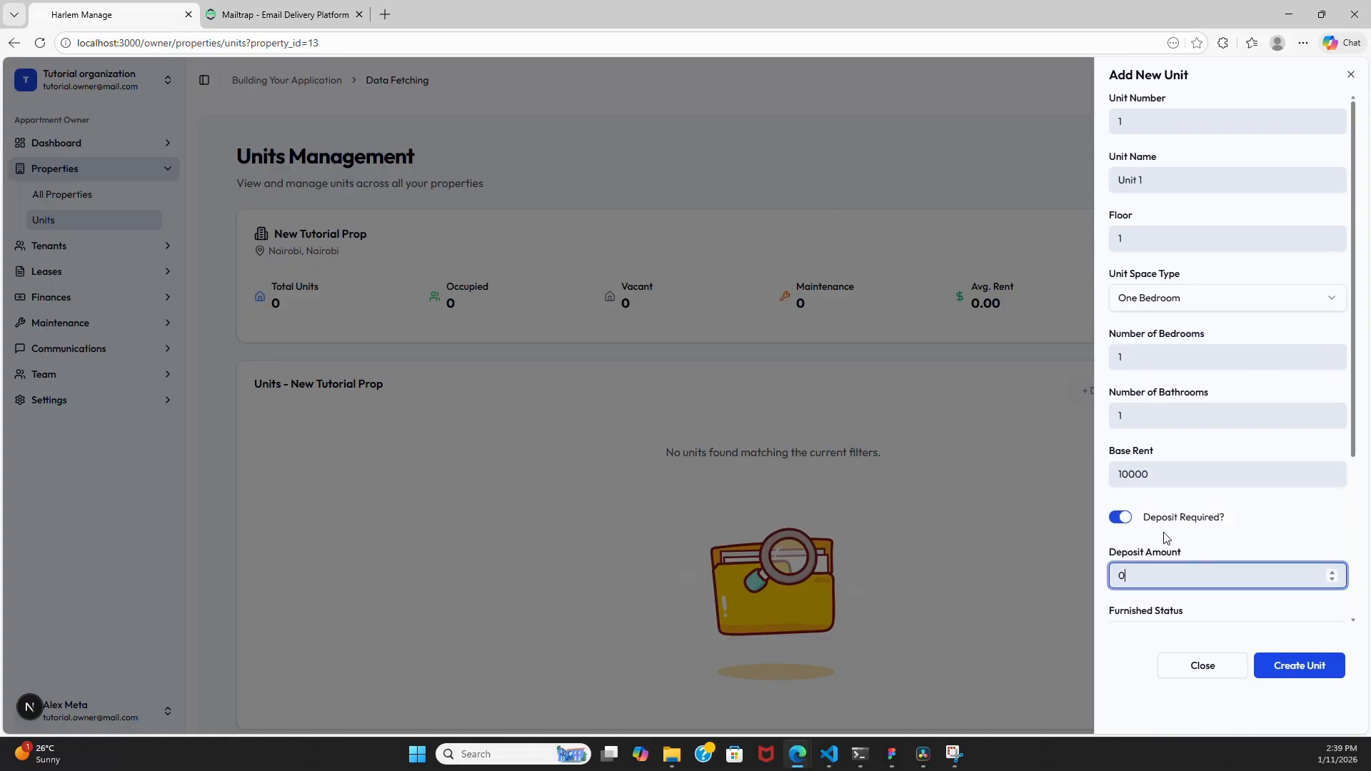
pyautogui.press('BackSpace')
pyautogui.write('1000')
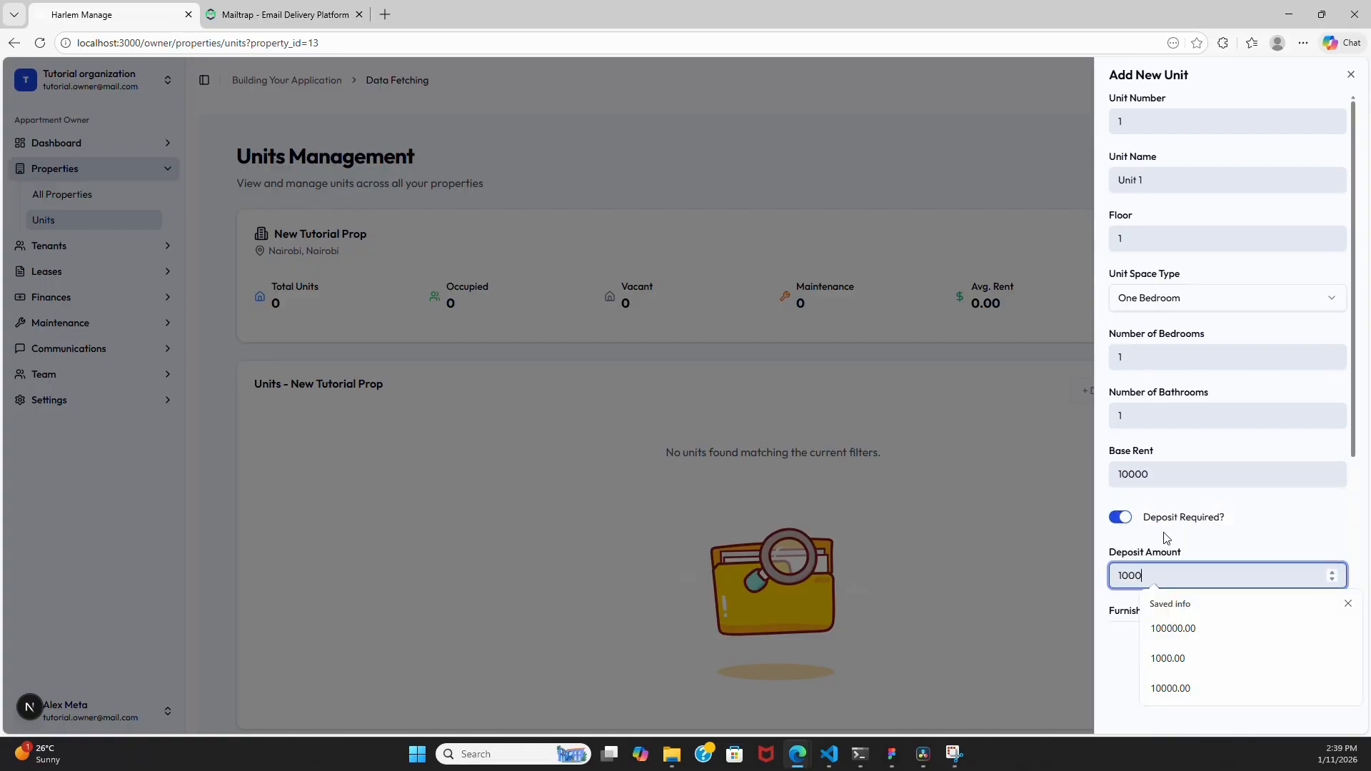
pyautogui.write('0')
pyautogui.scroll(-3, 1167, 537)
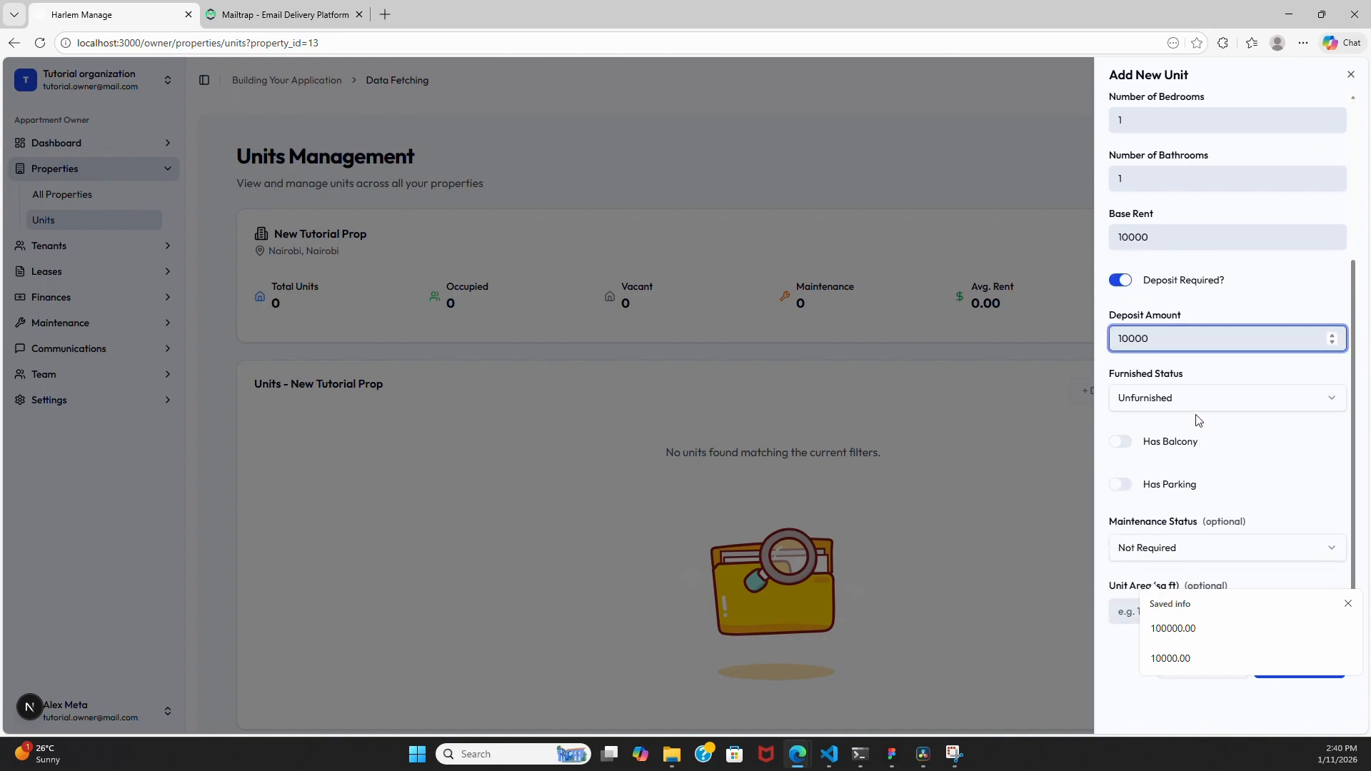
pyautogui.click(1122, 442)
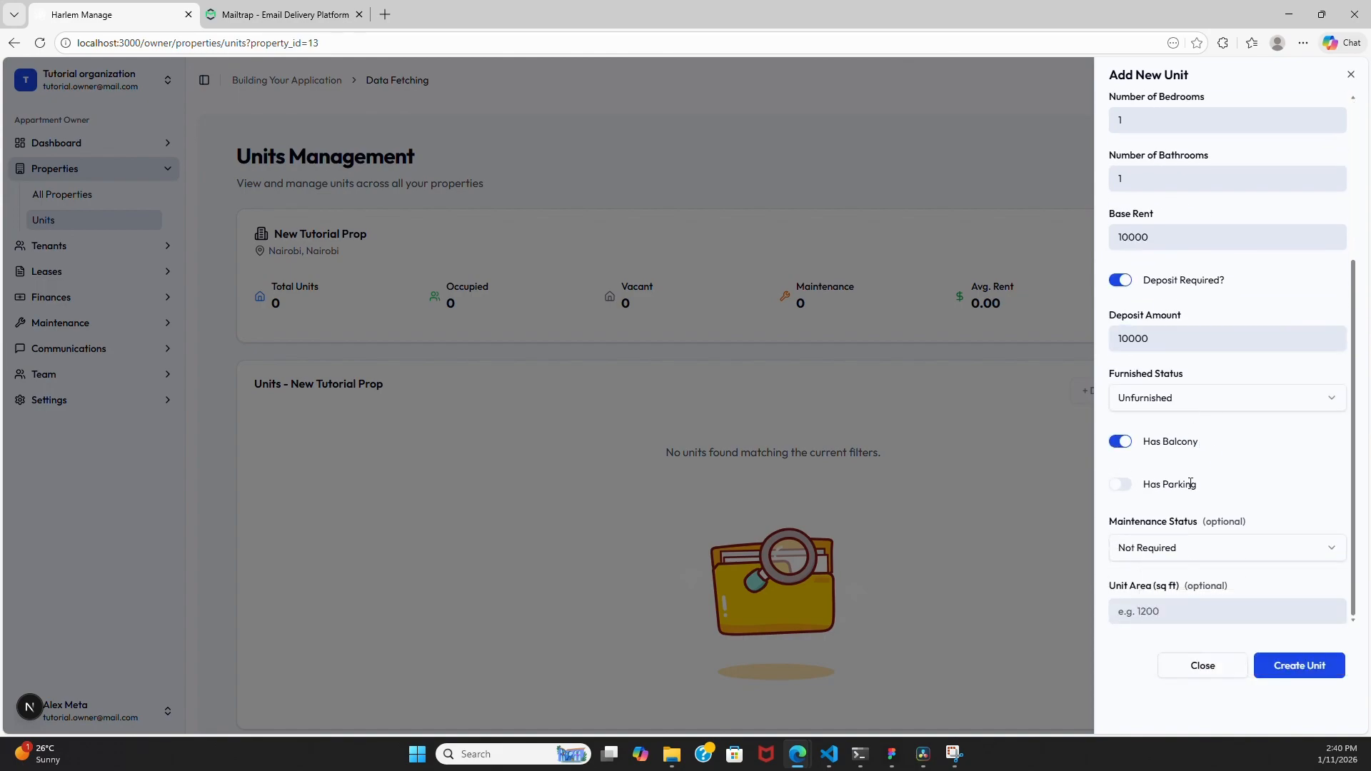
pyautogui.click(1125, 487)
pyautogui.click(1179, 609)
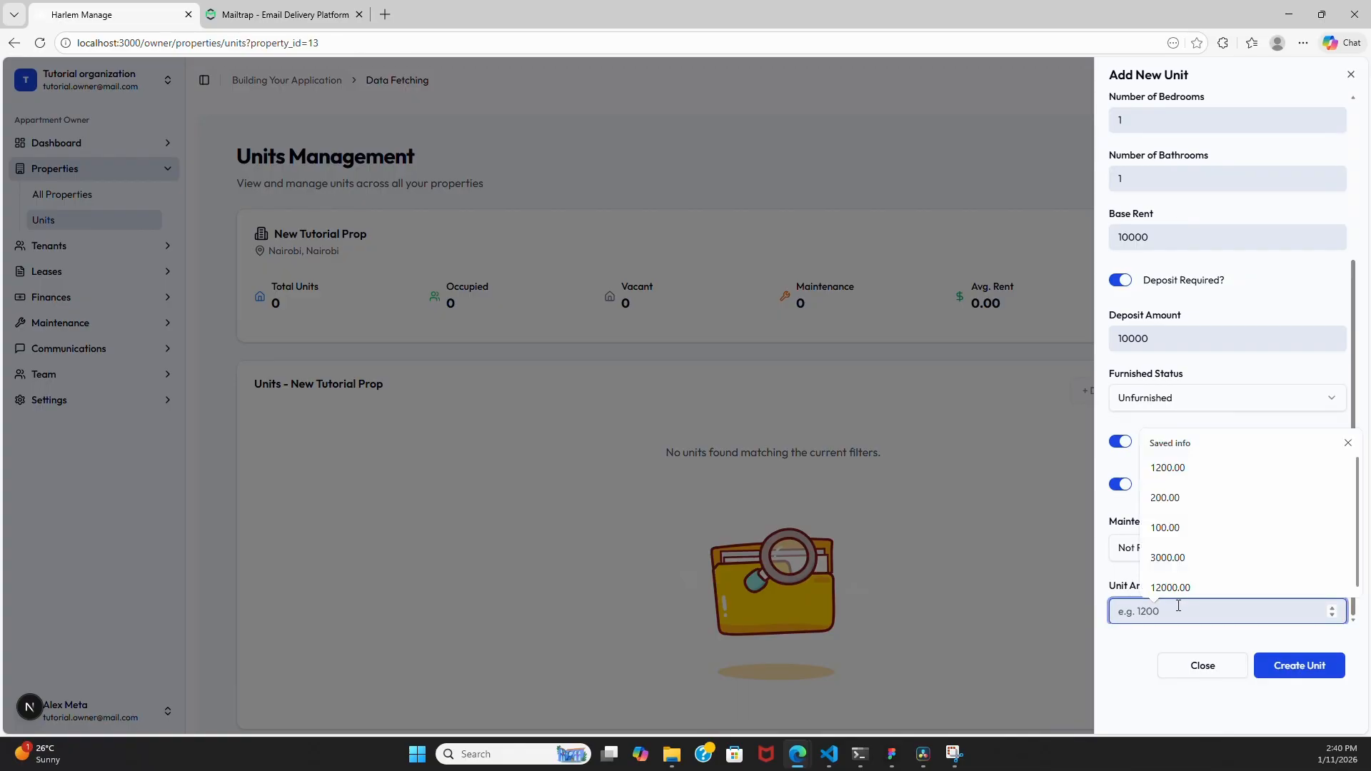
pyautogui.write('12000')
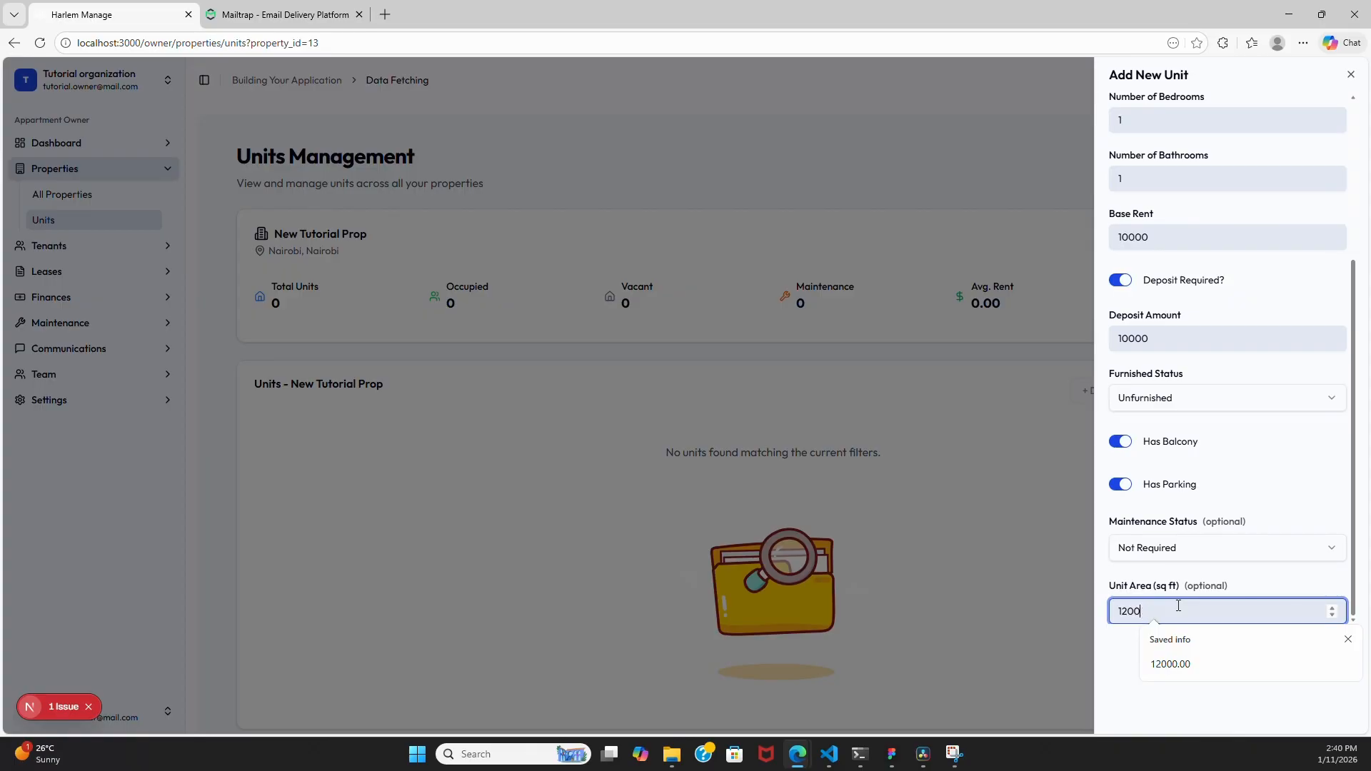
pyautogui.click(1121, 656)
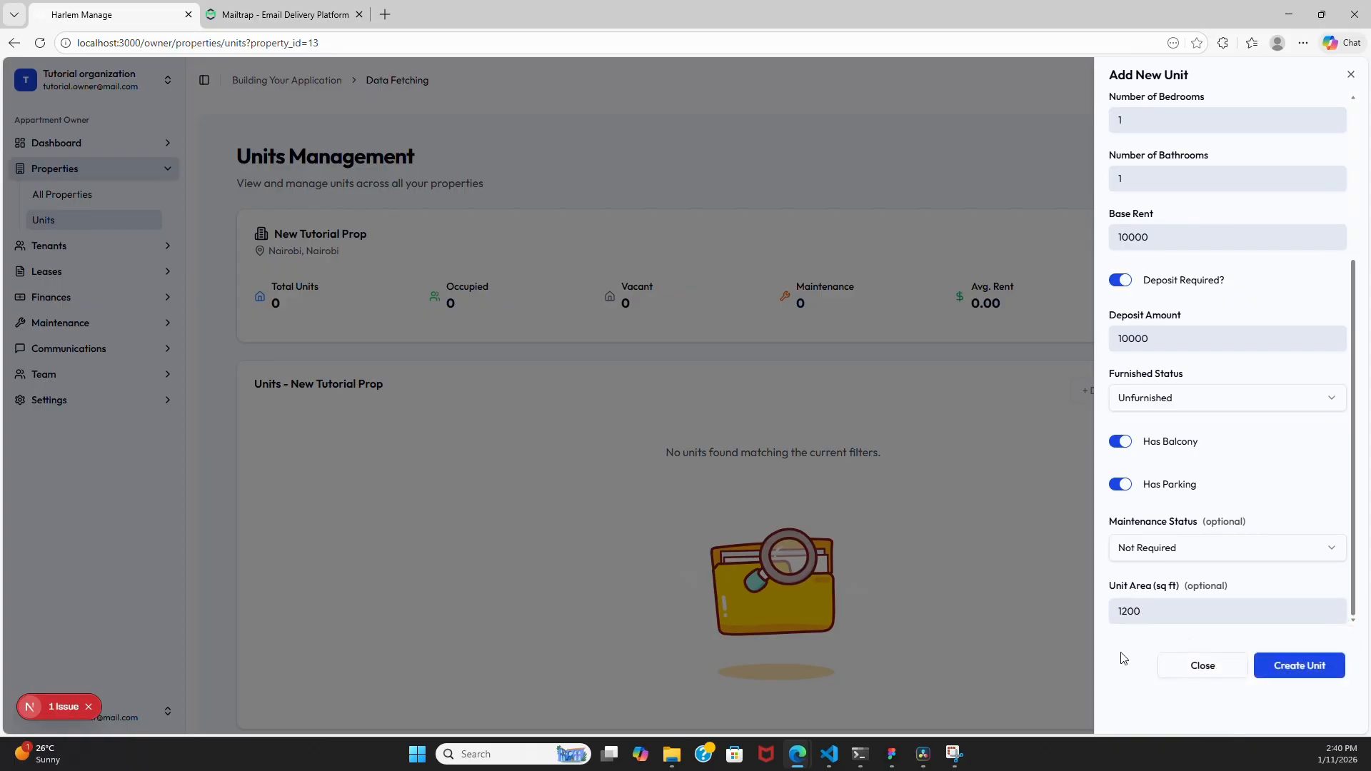
pyautogui.click(1307, 676)
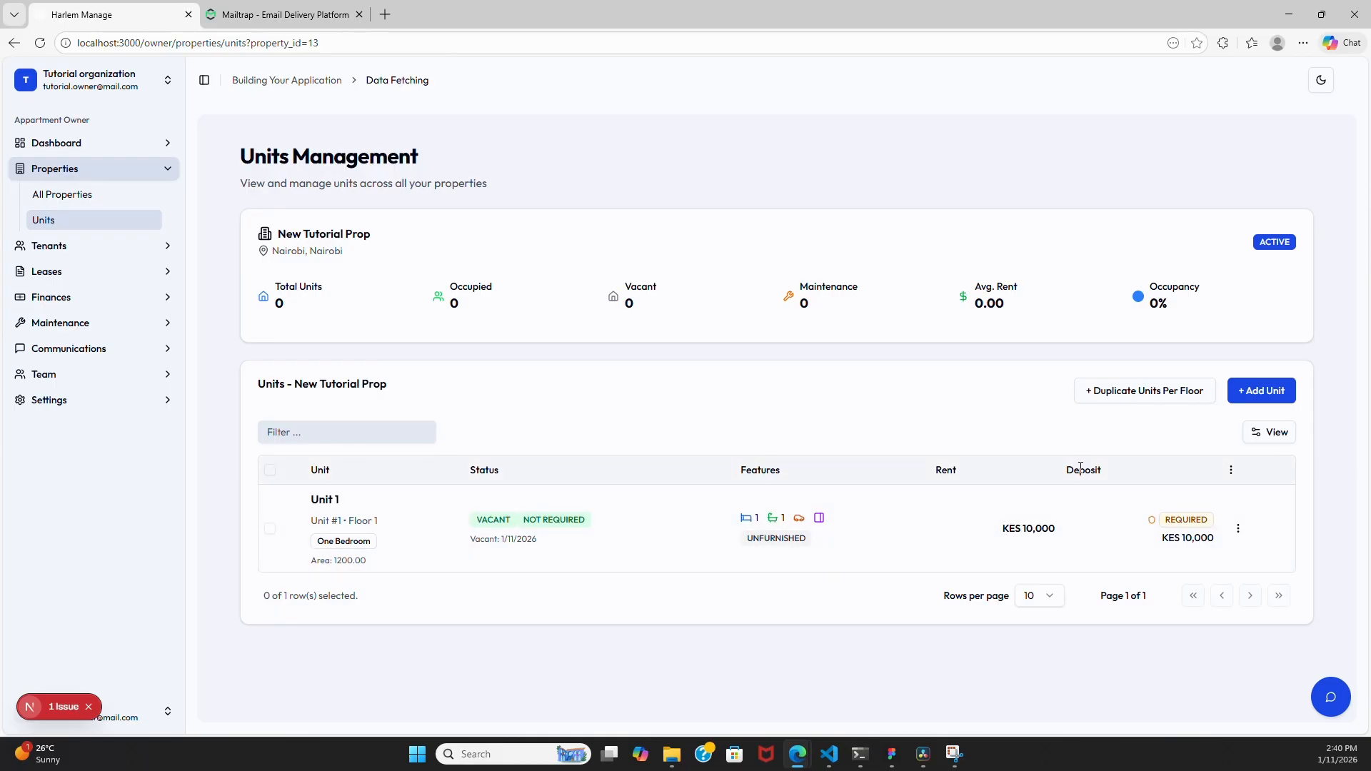
# - Start bulk unit creation using Unit 1 as the template with One Bedroom type
pyautogui.click(1147, 391)
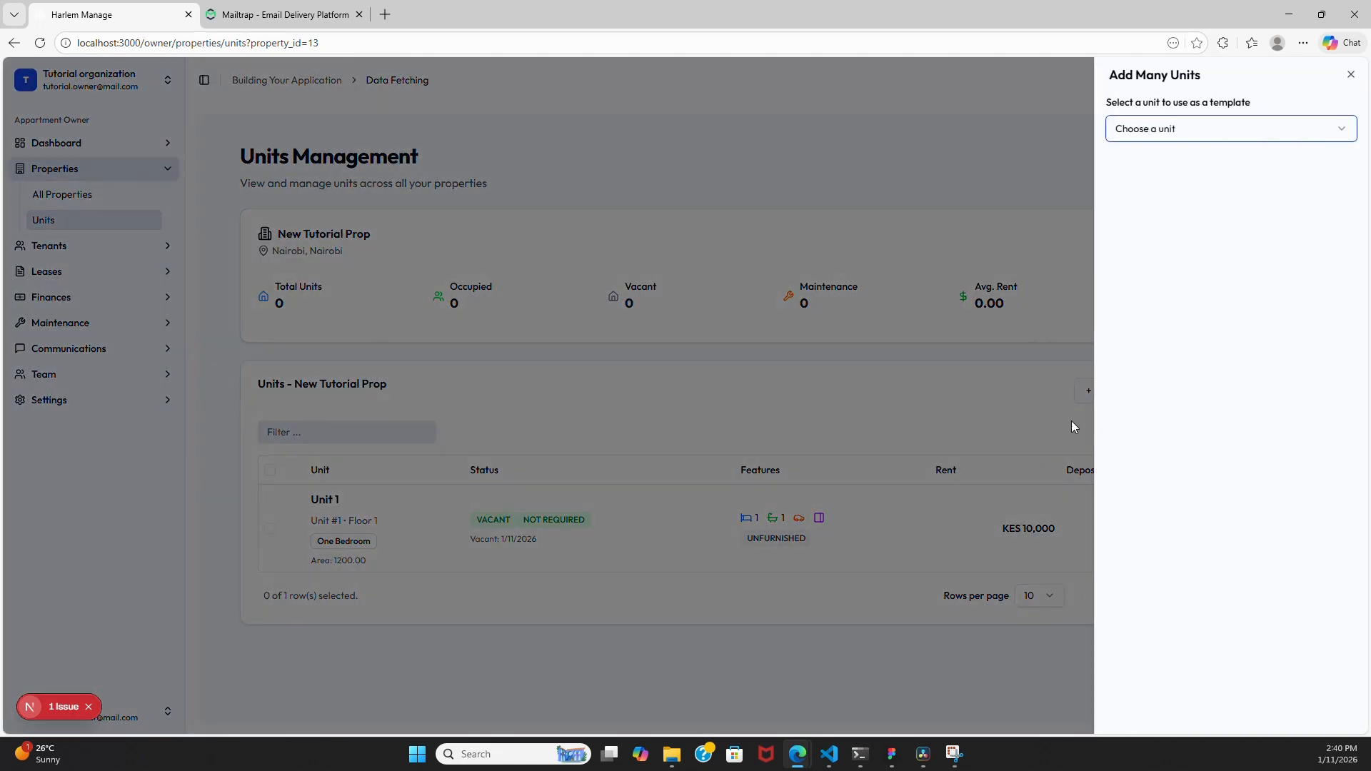
pyautogui.click(1171, 132)
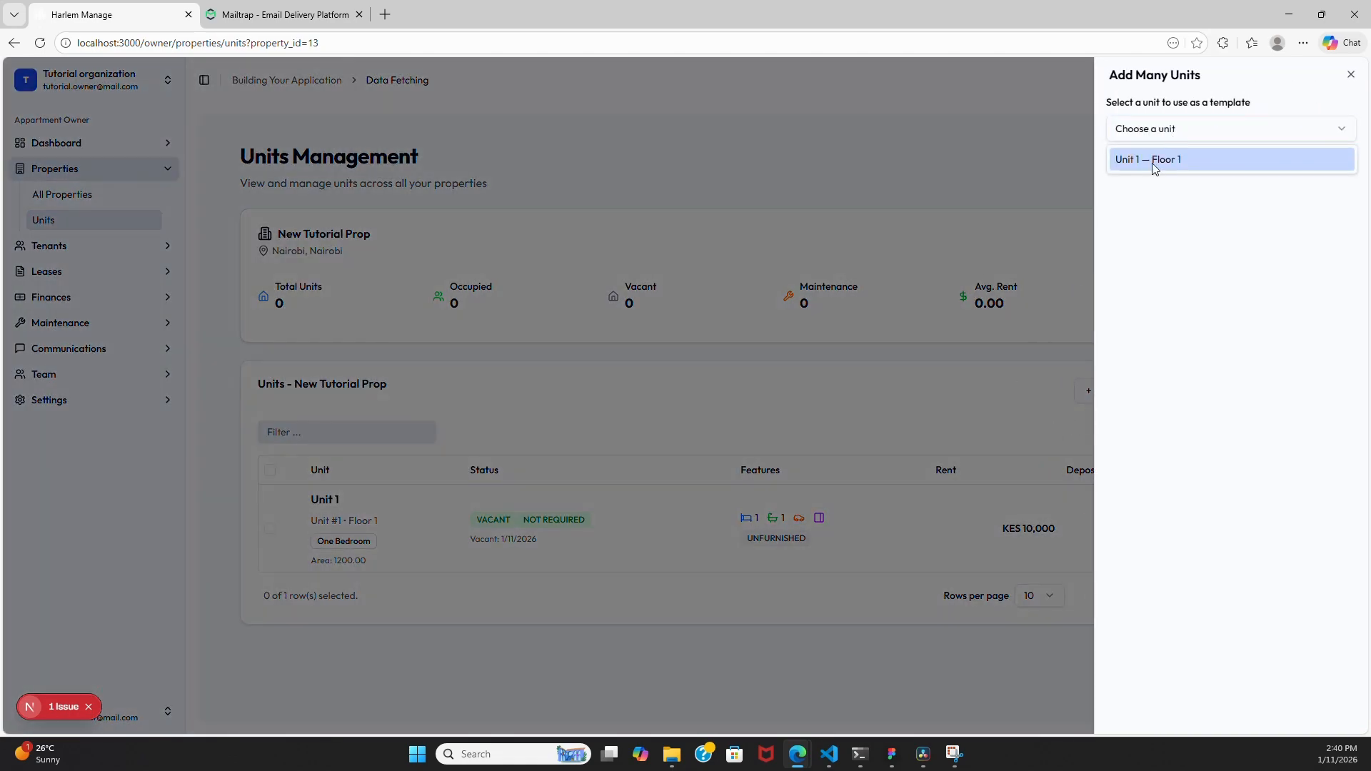
pyautogui.click(1155, 160)
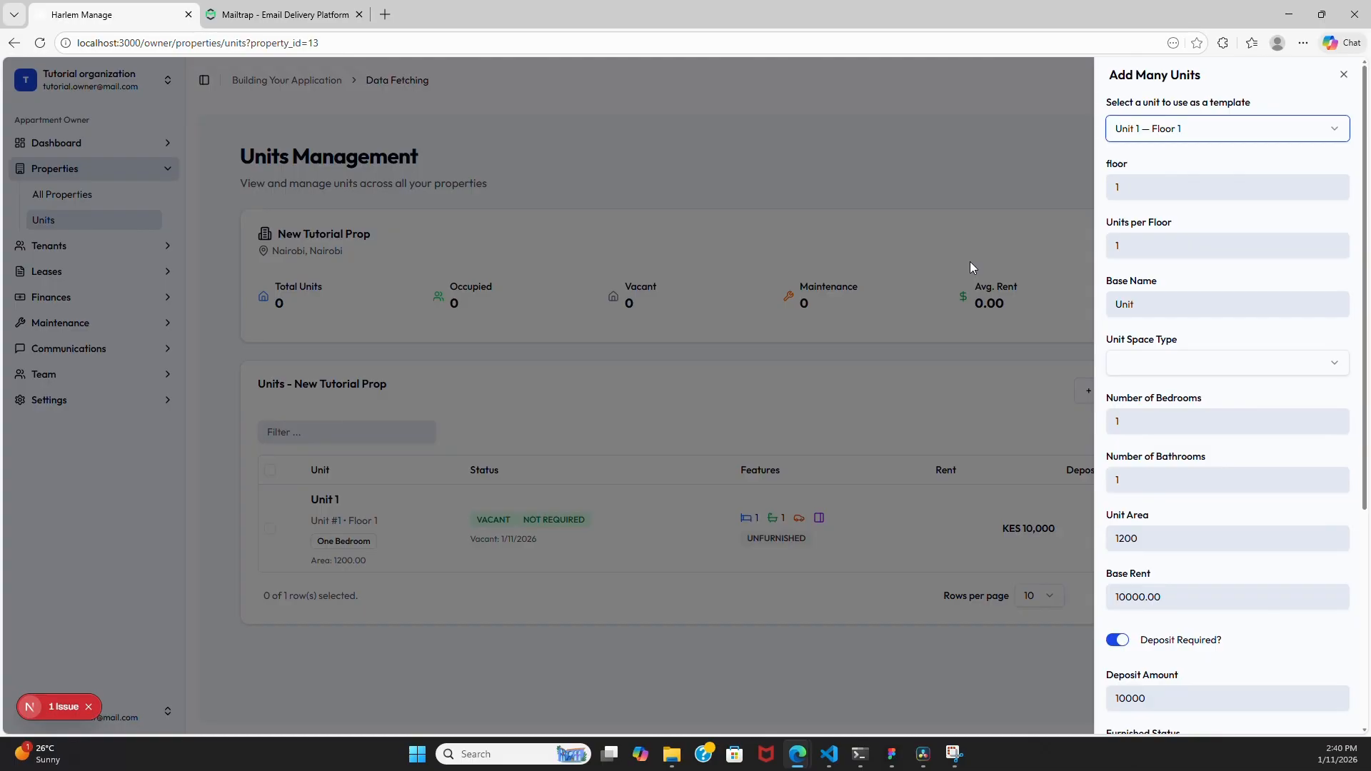
pyautogui.click(1198, 363)
pyautogui.click(1169, 414)
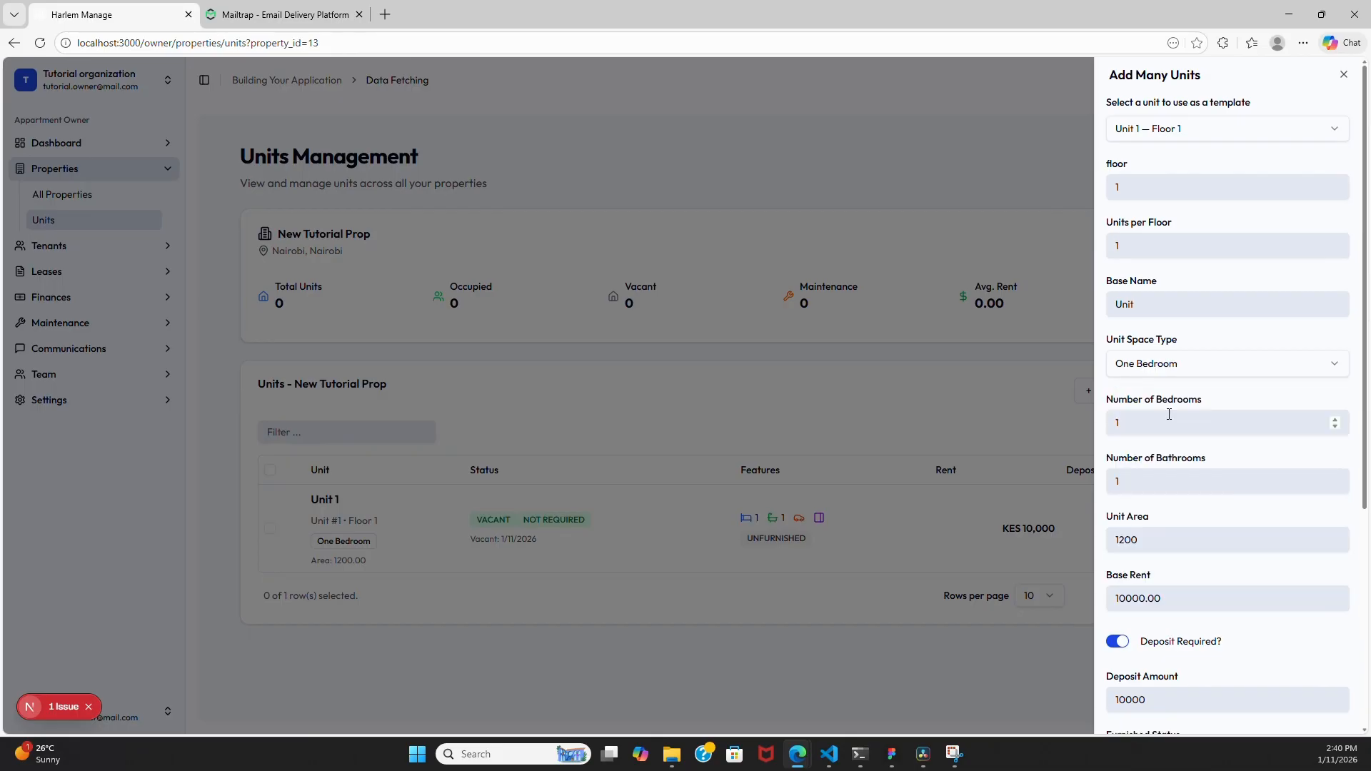
# - Set 4 units per floor and create the bulk units
pyautogui.scroll(-3, 1232, 307)
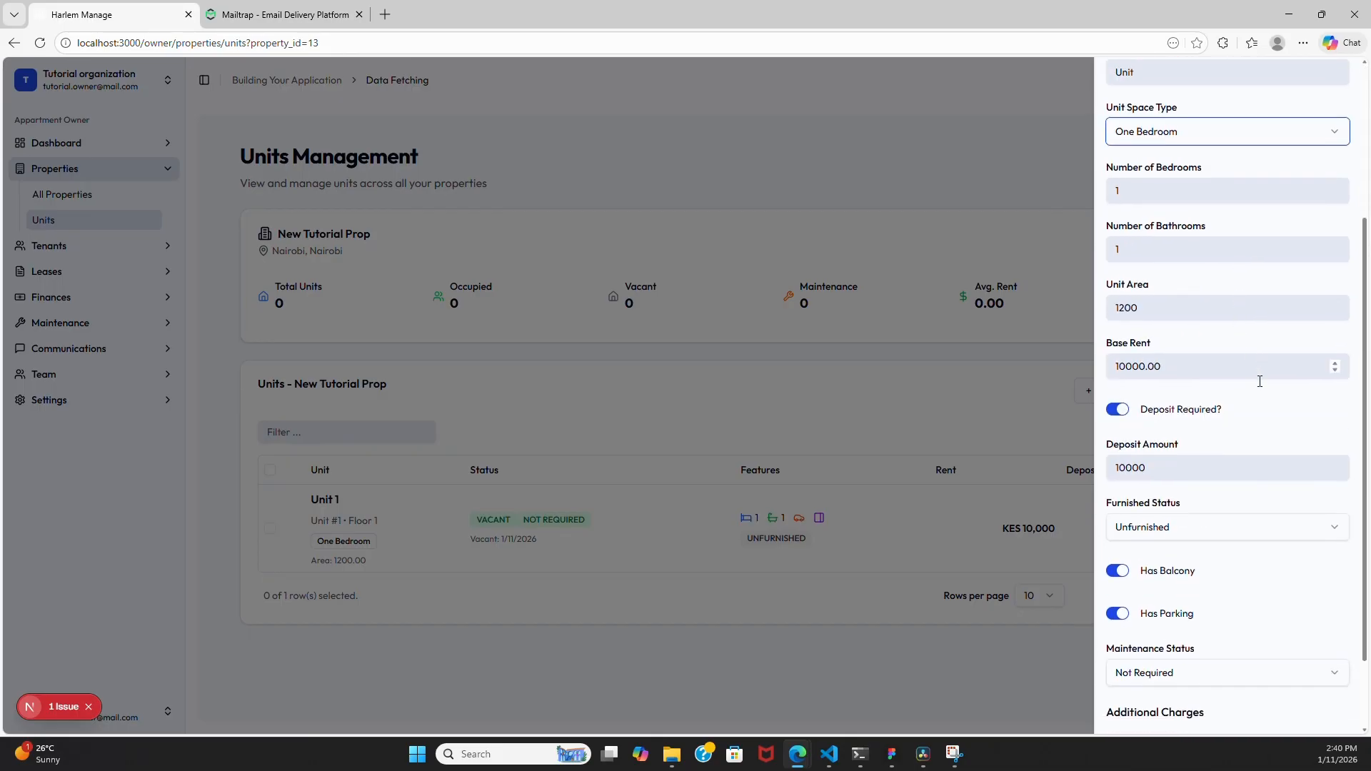
pyautogui.scroll(-2, 1260, 381)
pyautogui.scroll(5, 1249, 385)
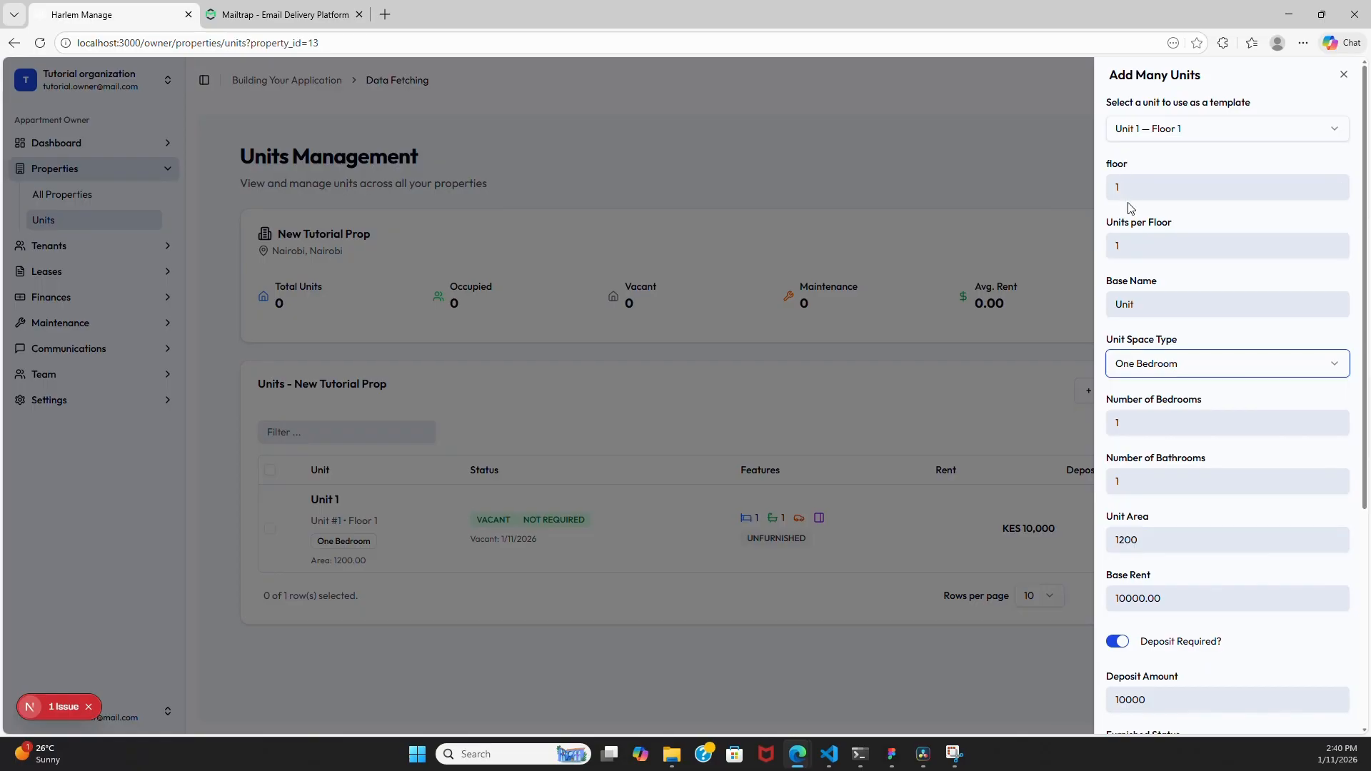
pyautogui.click(1148, 247)
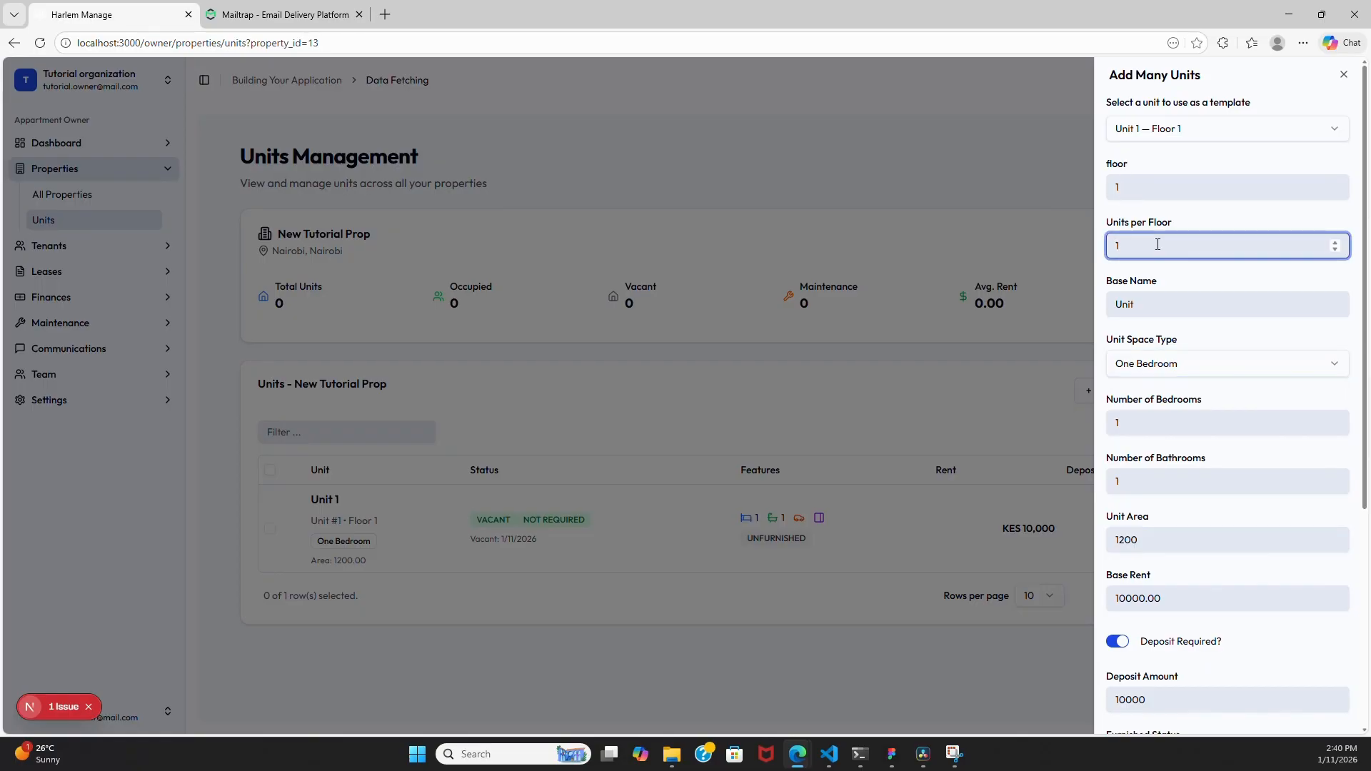
pyautogui.press('BackSpace')
pyautogui.write('4')
pyautogui.scroll(-5, 1218, 452)
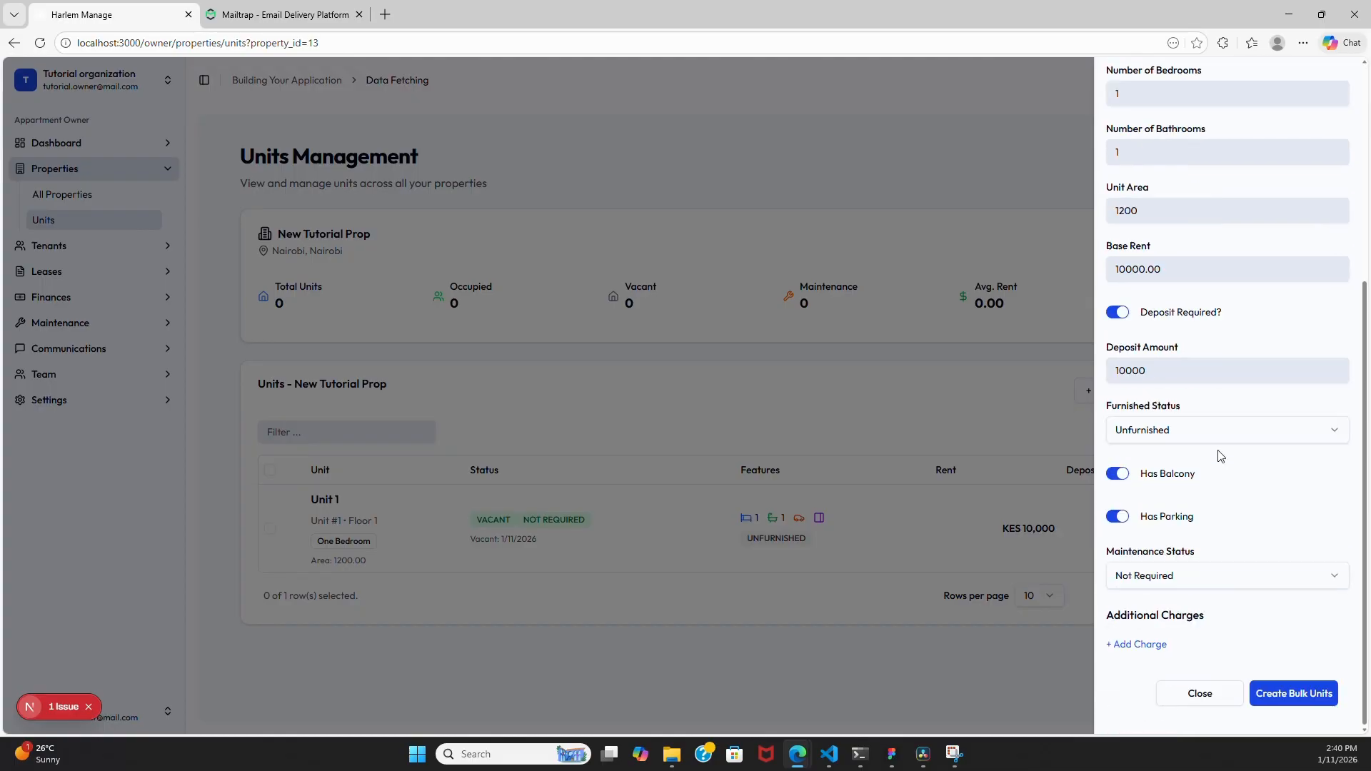
pyautogui.click(1294, 689)
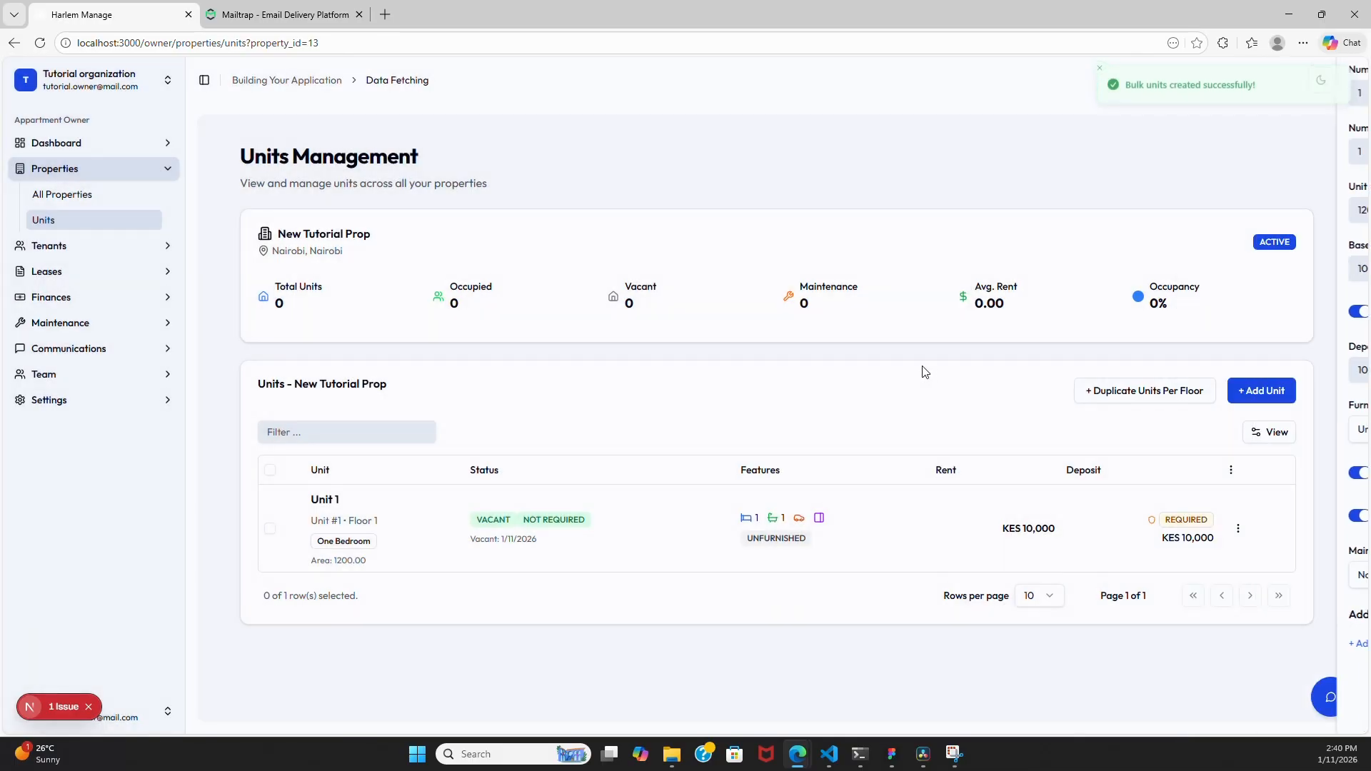
# - Inspect Unit 1's edit, rent details and additional charges windows without making changes
pyautogui.scroll(-3, 906, 542)
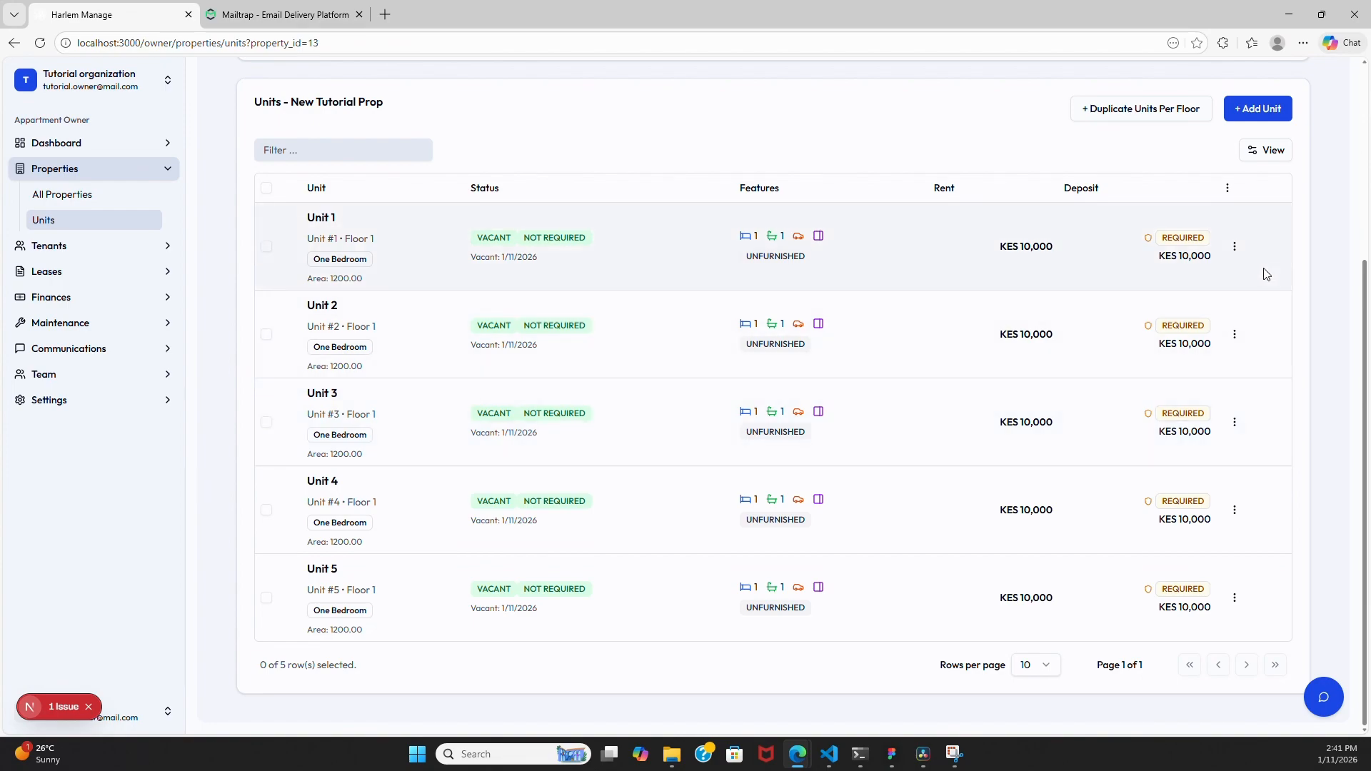
pyautogui.click(1235, 248)
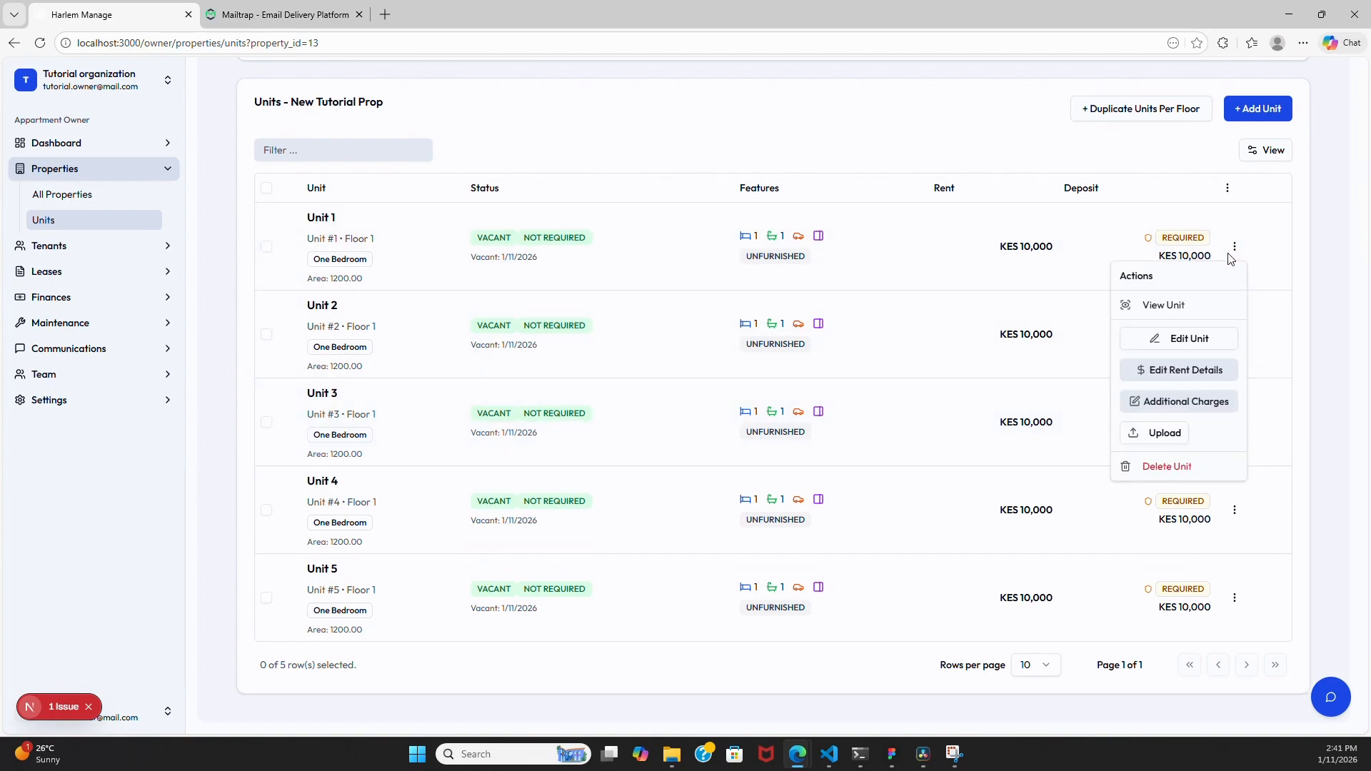
pyautogui.click(1187, 340)
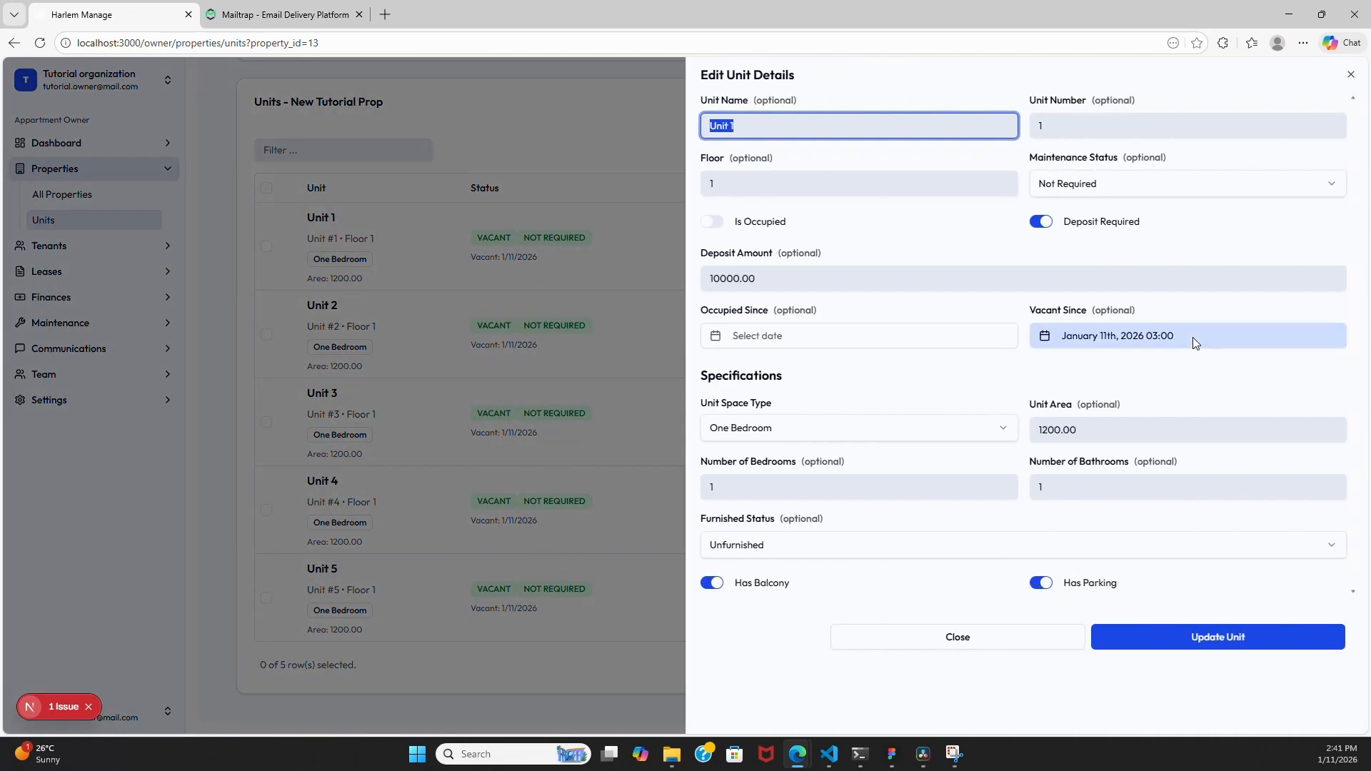
pyautogui.click(987, 636)
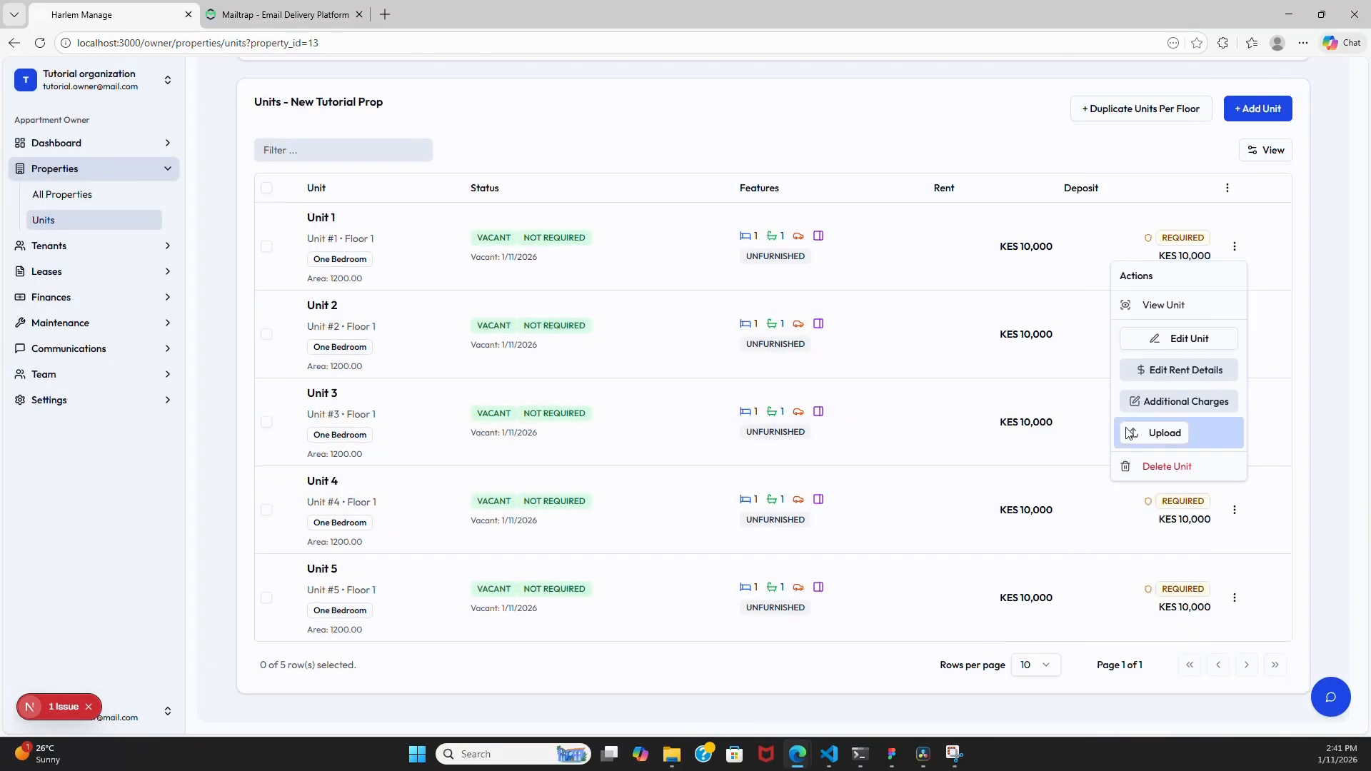
pyautogui.click(1187, 377)
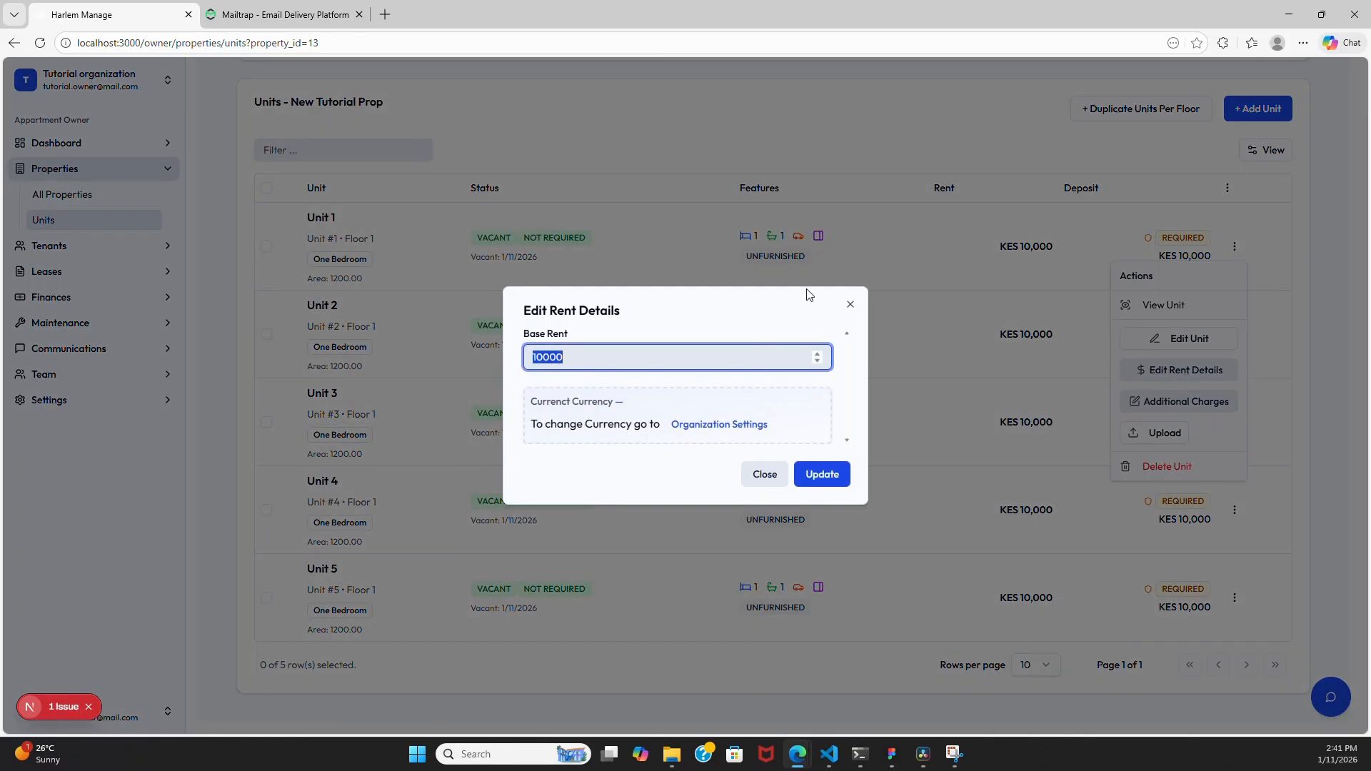
pyautogui.click(850, 305)
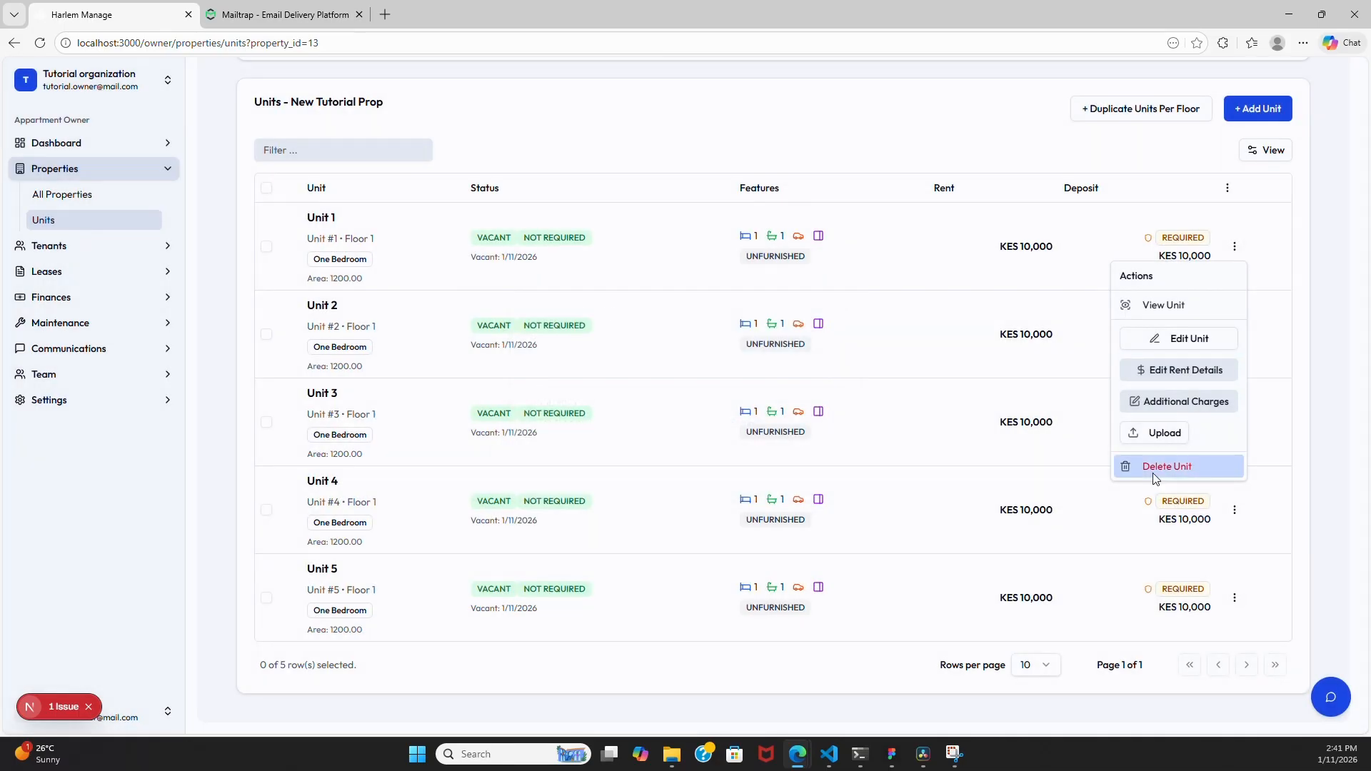
pyautogui.click(1181, 402)
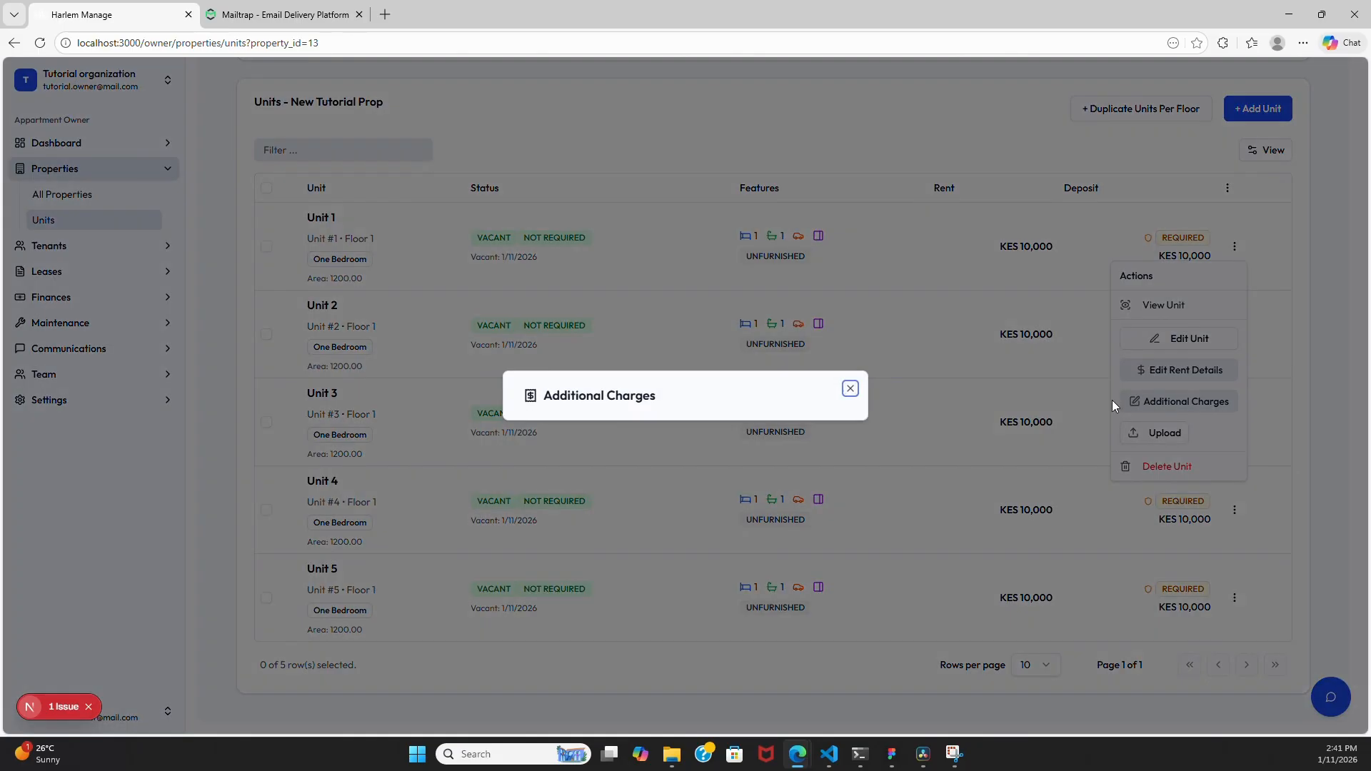
pyautogui.click(850, 389)
pyautogui.click(1271, 437)
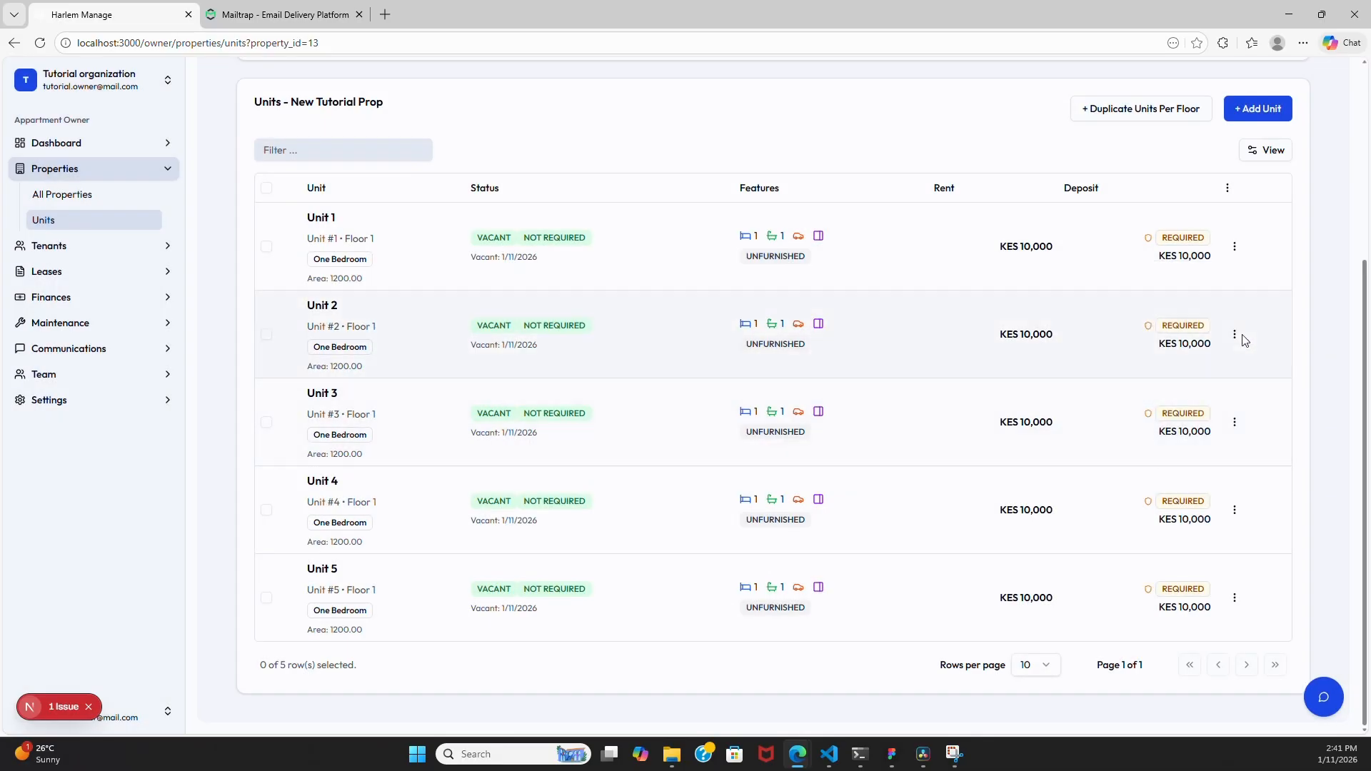
# - Open Unit 1's detail page from its actions menu
pyautogui.click(1233, 248)
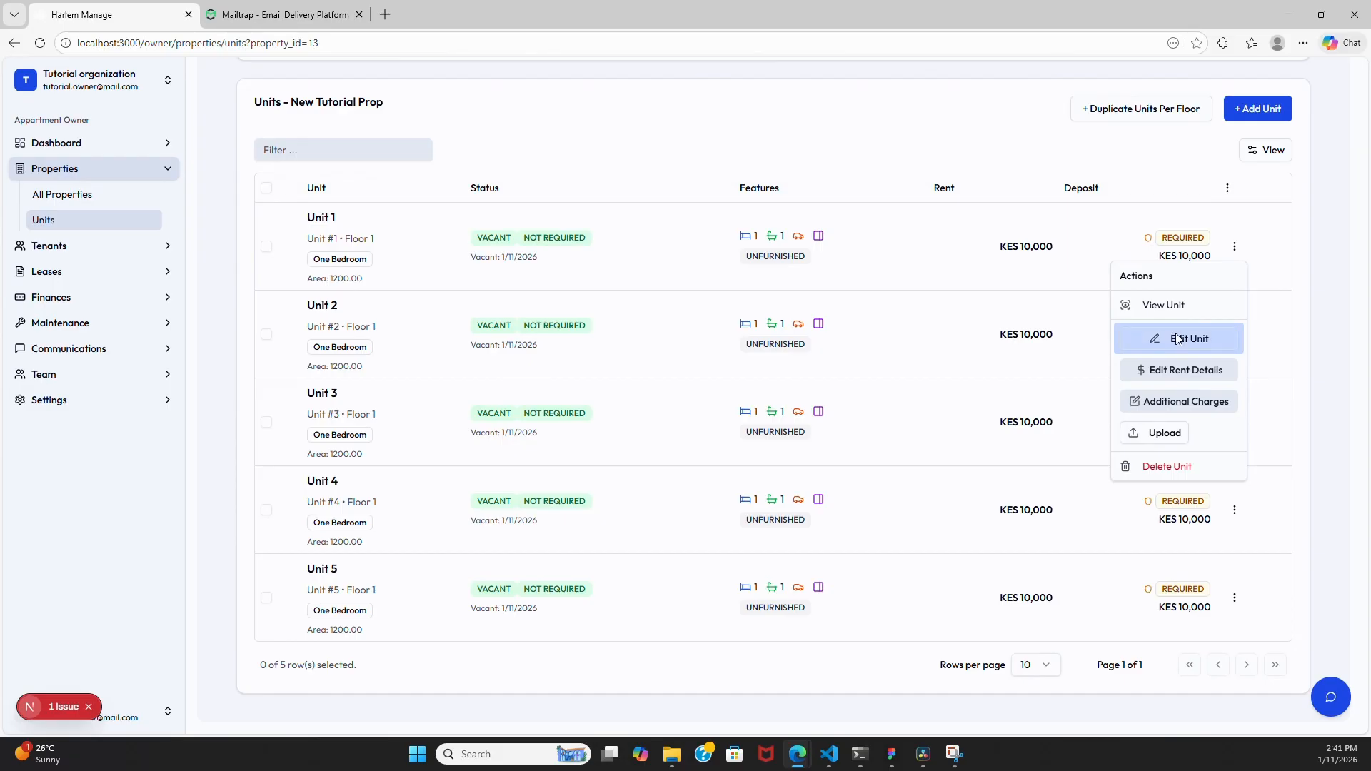
pyautogui.click(1178, 338)
pyautogui.press('Escape')
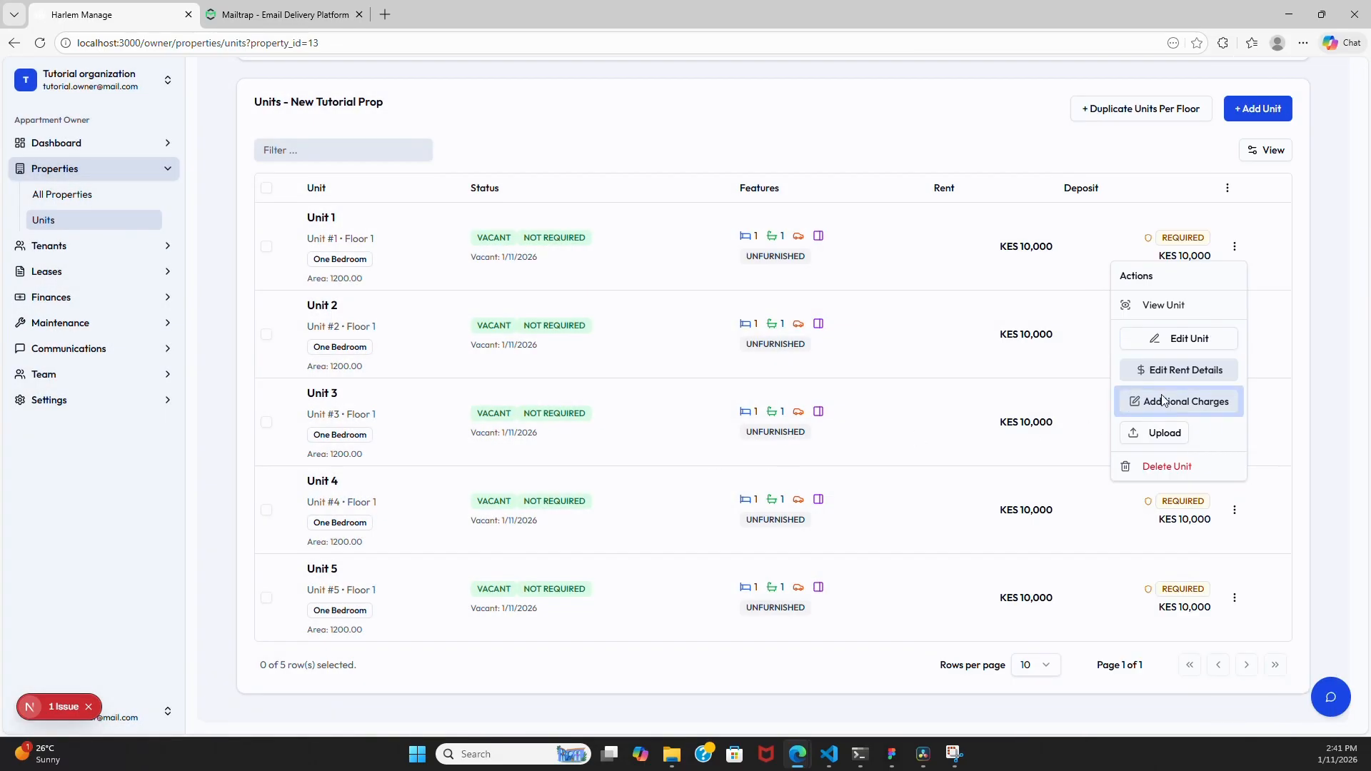
pyautogui.click(1177, 310)
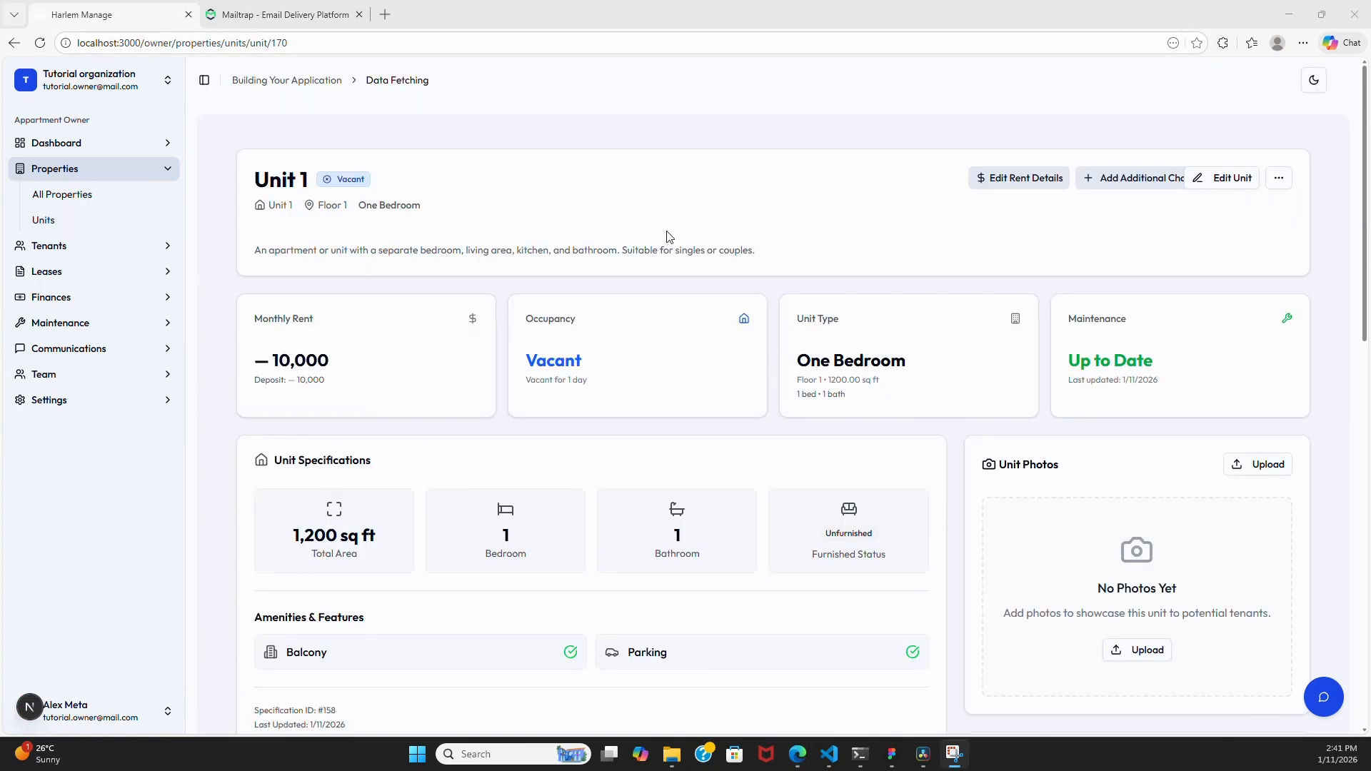
# - Scroll through Unit 1's details and open the Add Additional Charges form
pyautogui.scroll(-9, 755, 274)
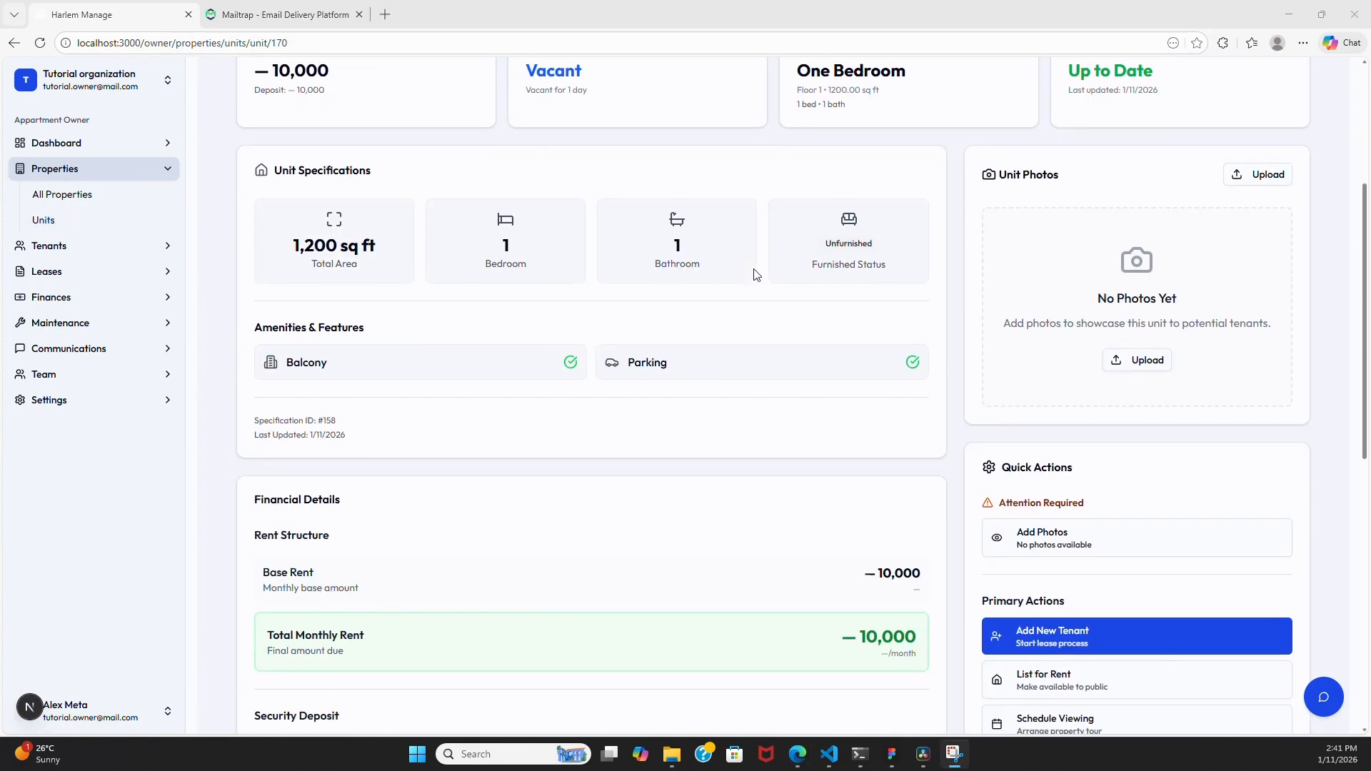
pyautogui.scroll(-4, 756, 273)
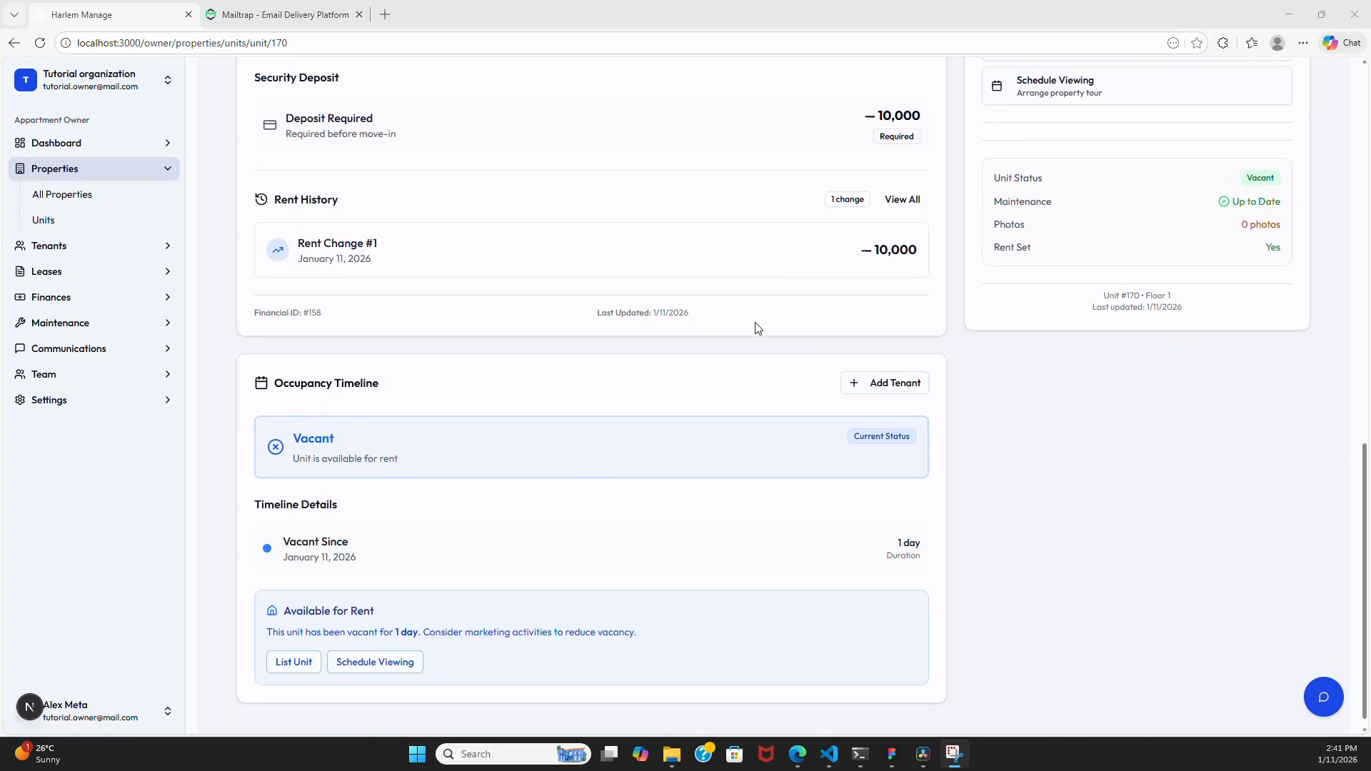
pyautogui.scroll(-1, 706, 322)
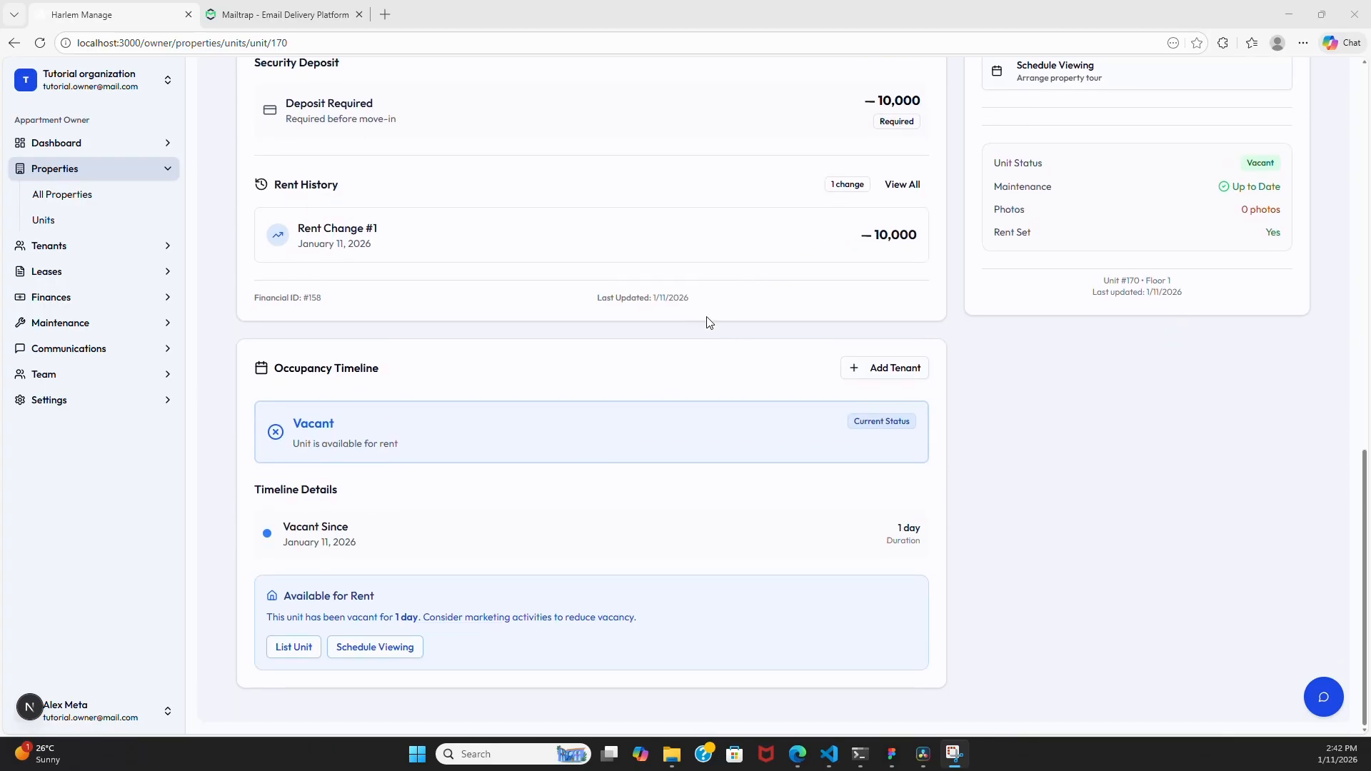
pyautogui.scroll(13, 684, 375)
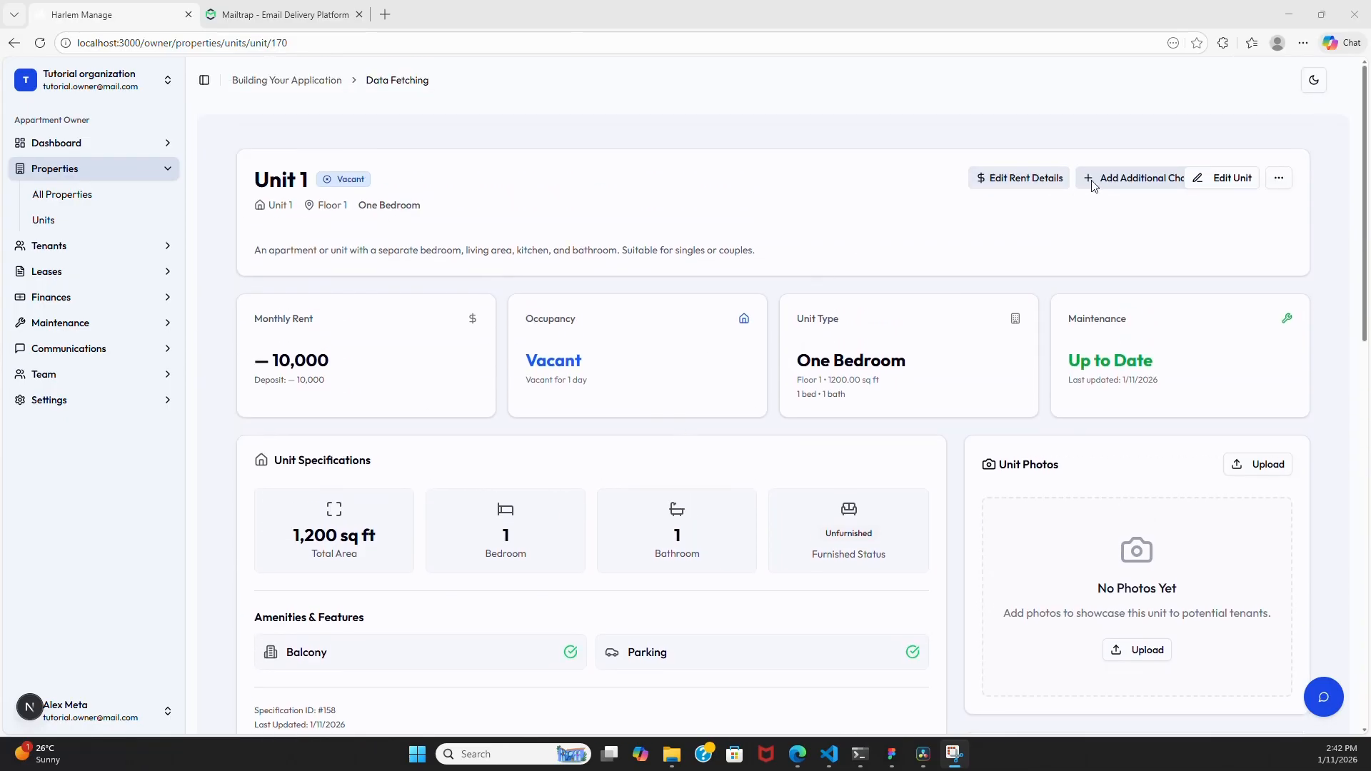
pyautogui.click(1123, 179)
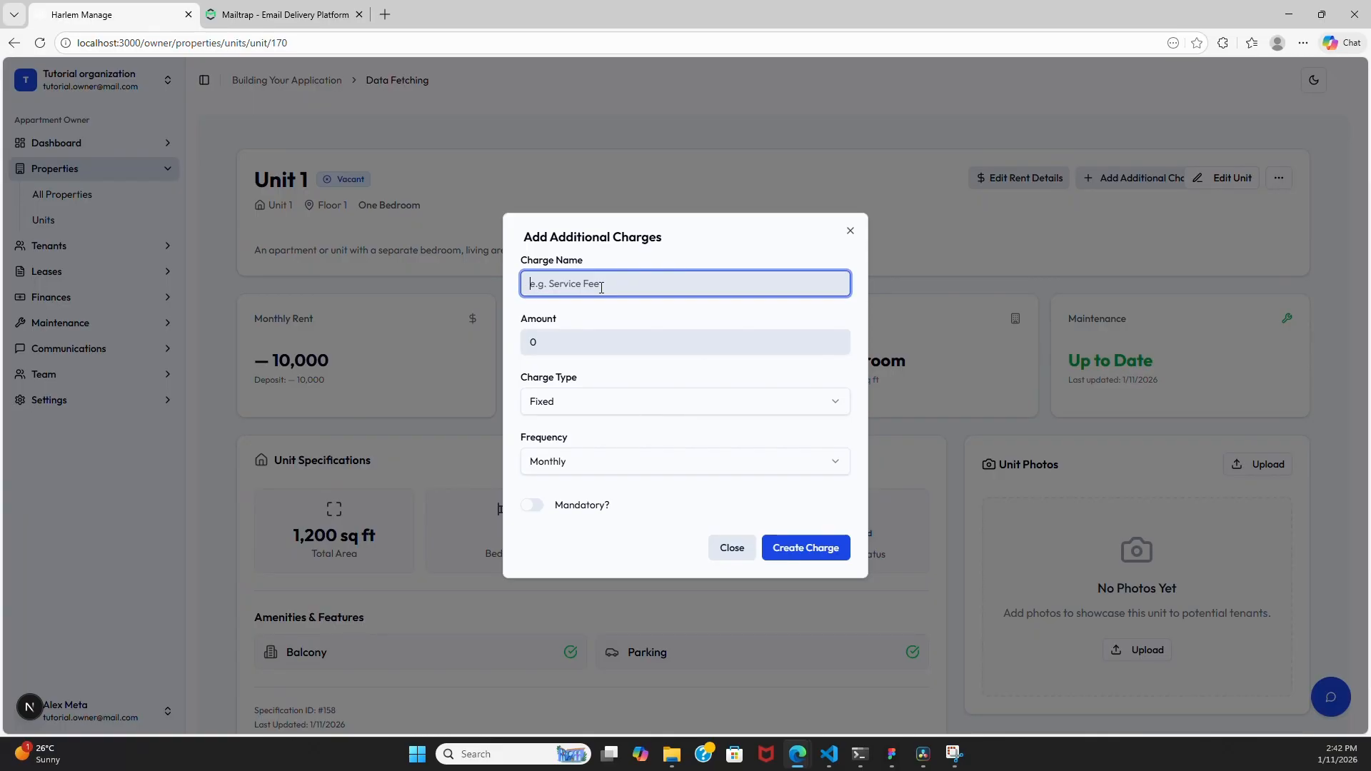
# - Create a mandatory monthly Per Unit Water charge of 1000 for Unit 1
pyautogui.click(601, 286)
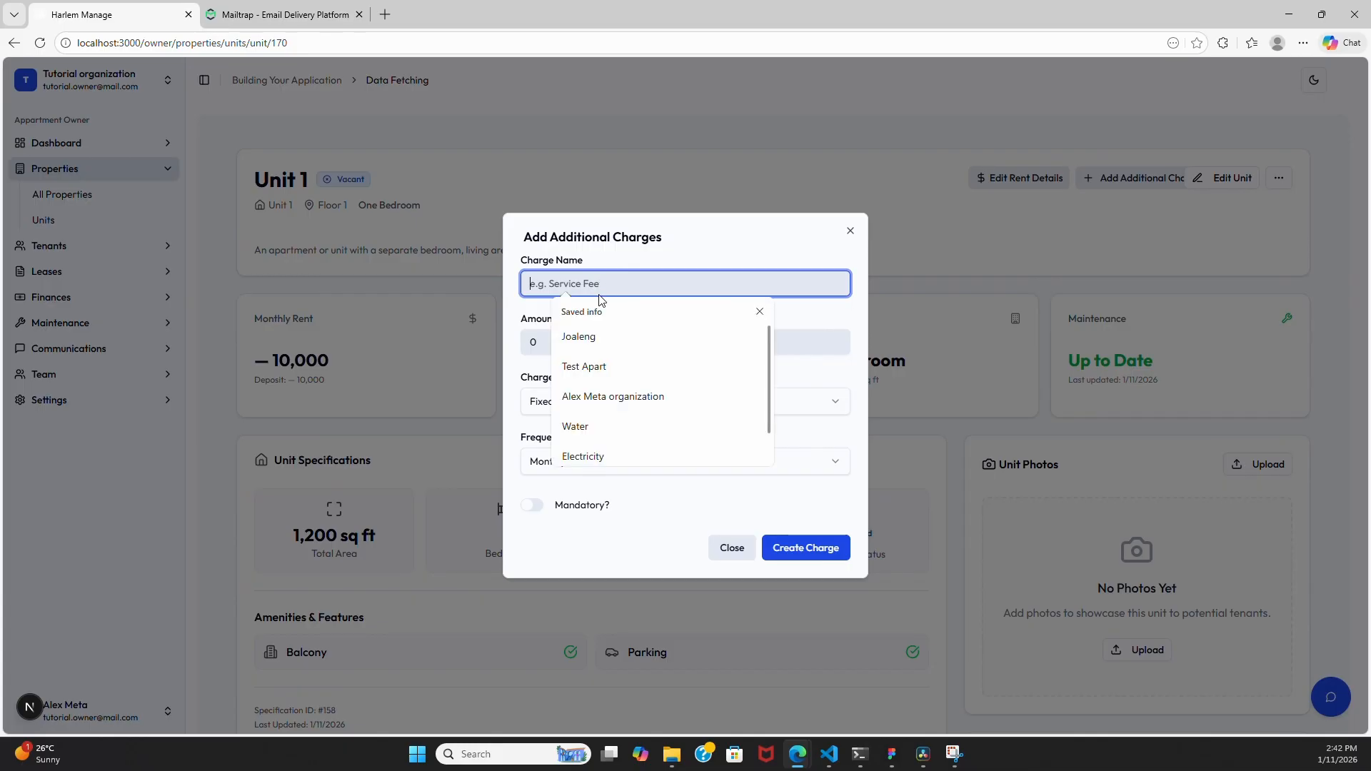
pyautogui.click(632, 427)
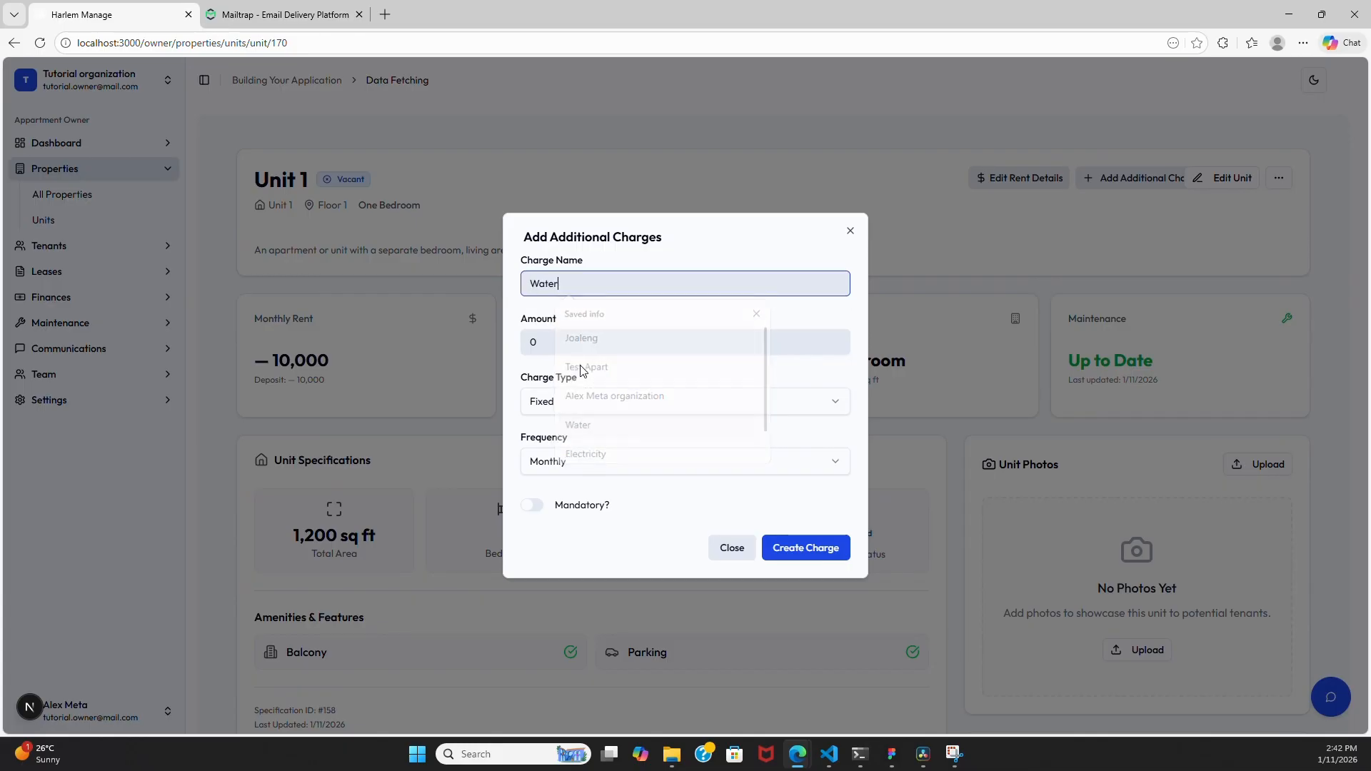
pyautogui.click(597, 344)
pyautogui.write('10001000')
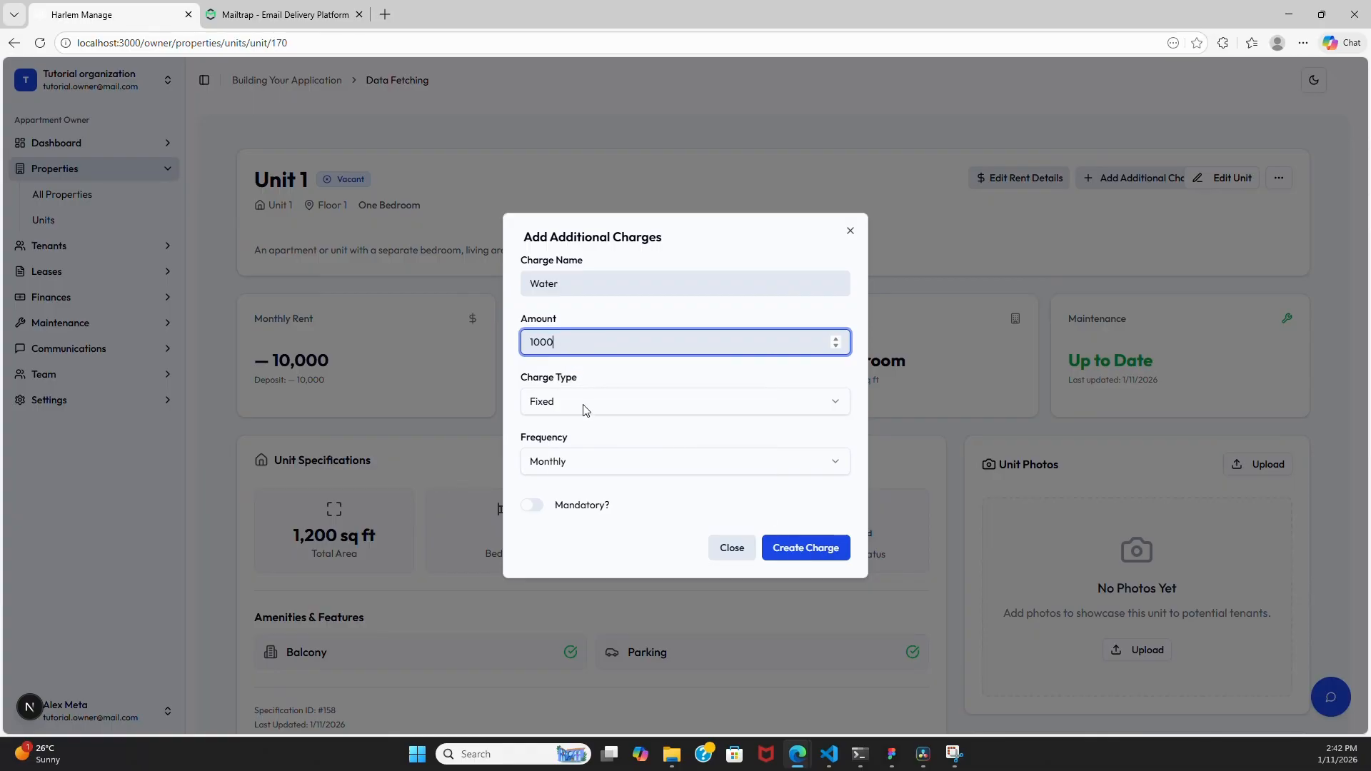
pyautogui.click(589, 402)
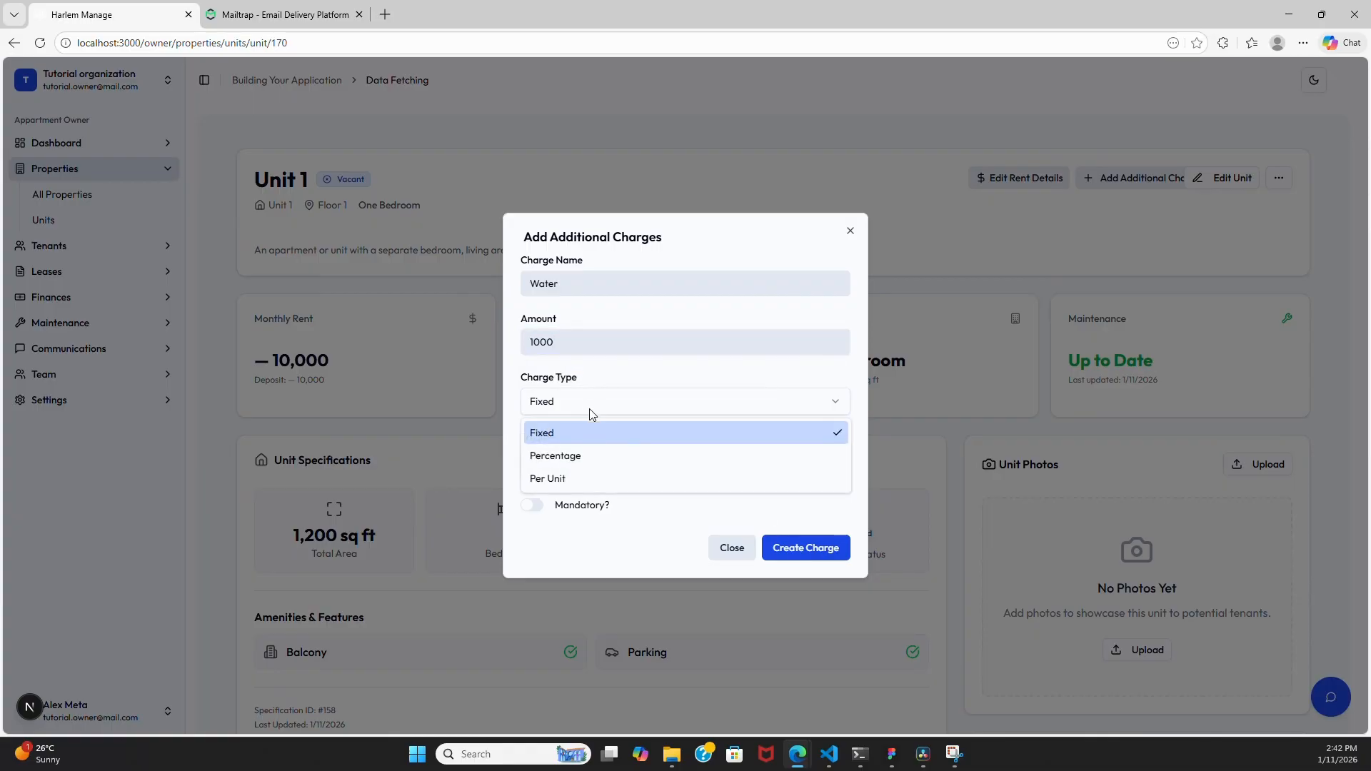
pyautogui.click(581, 475)
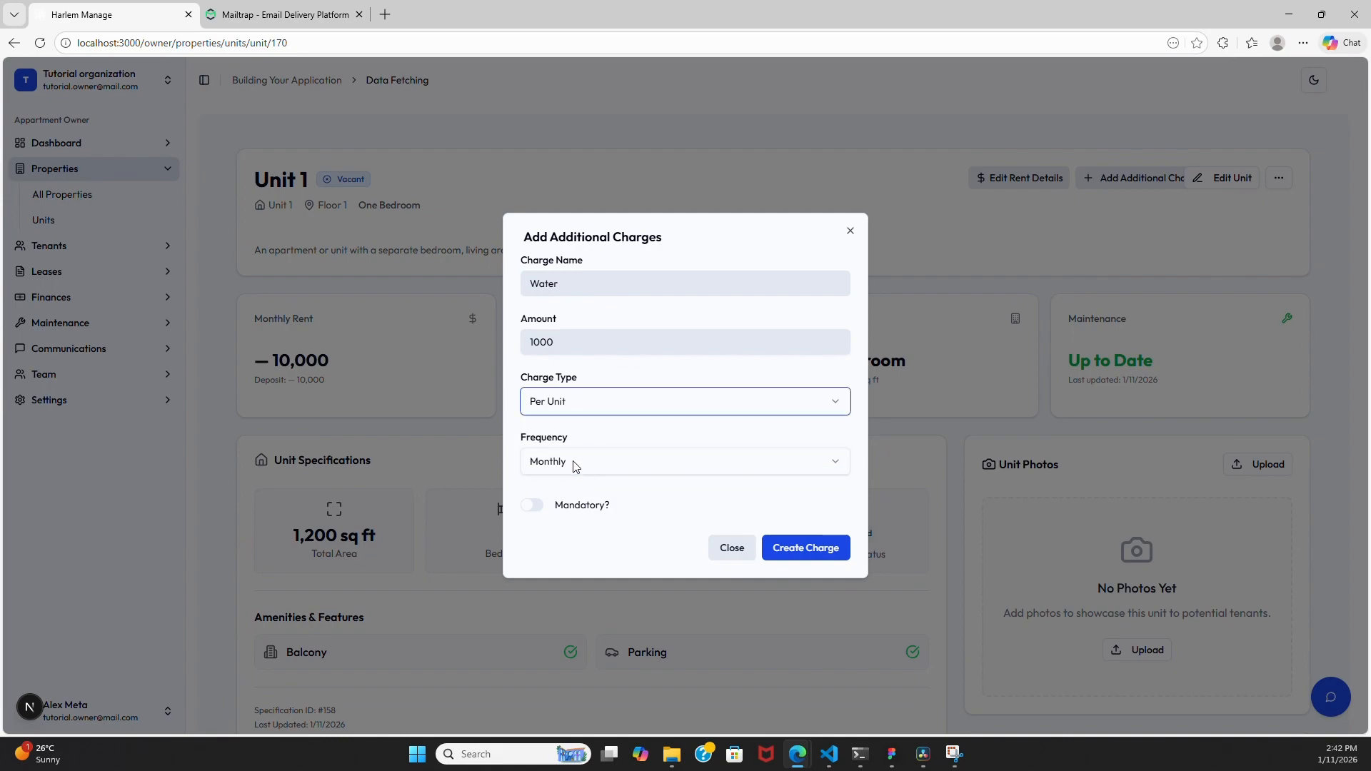
pyautogui.click(529, 506)
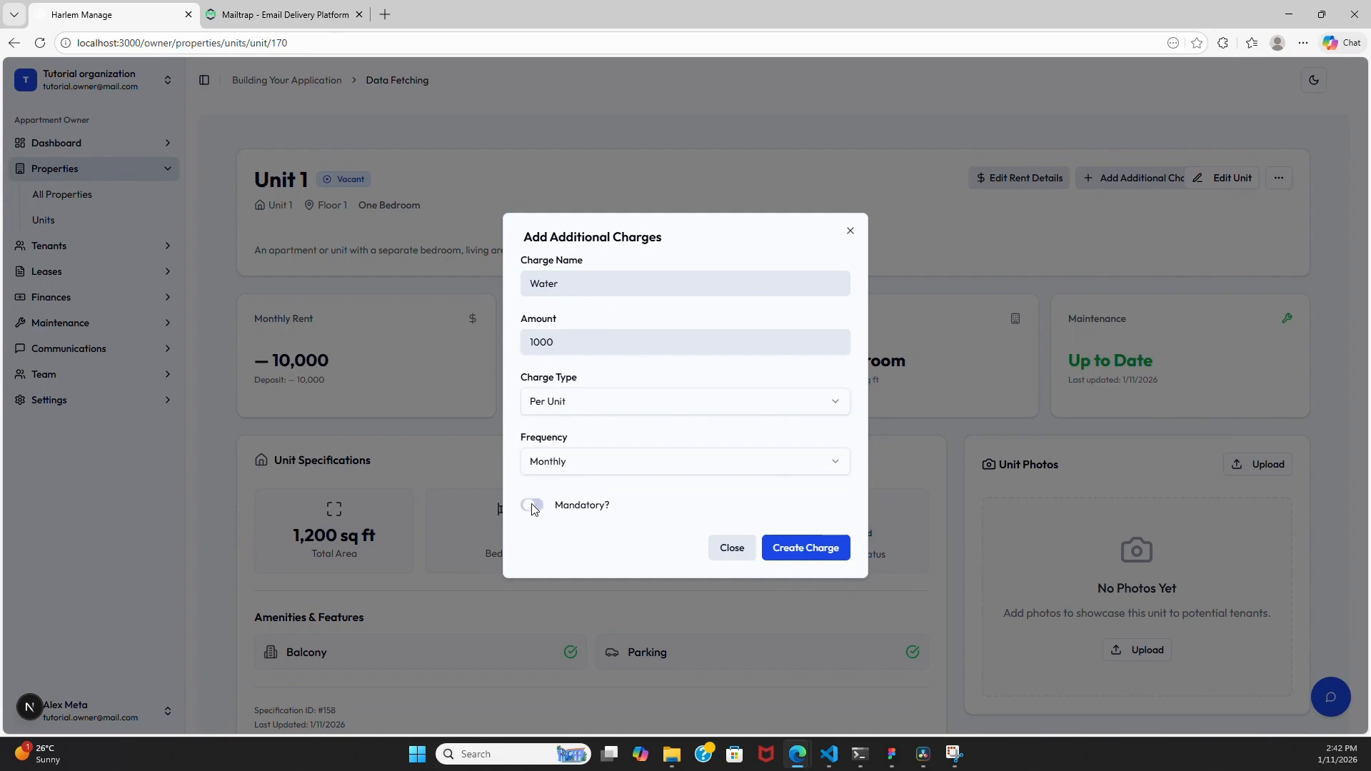
pyautogui.click(782, 547)
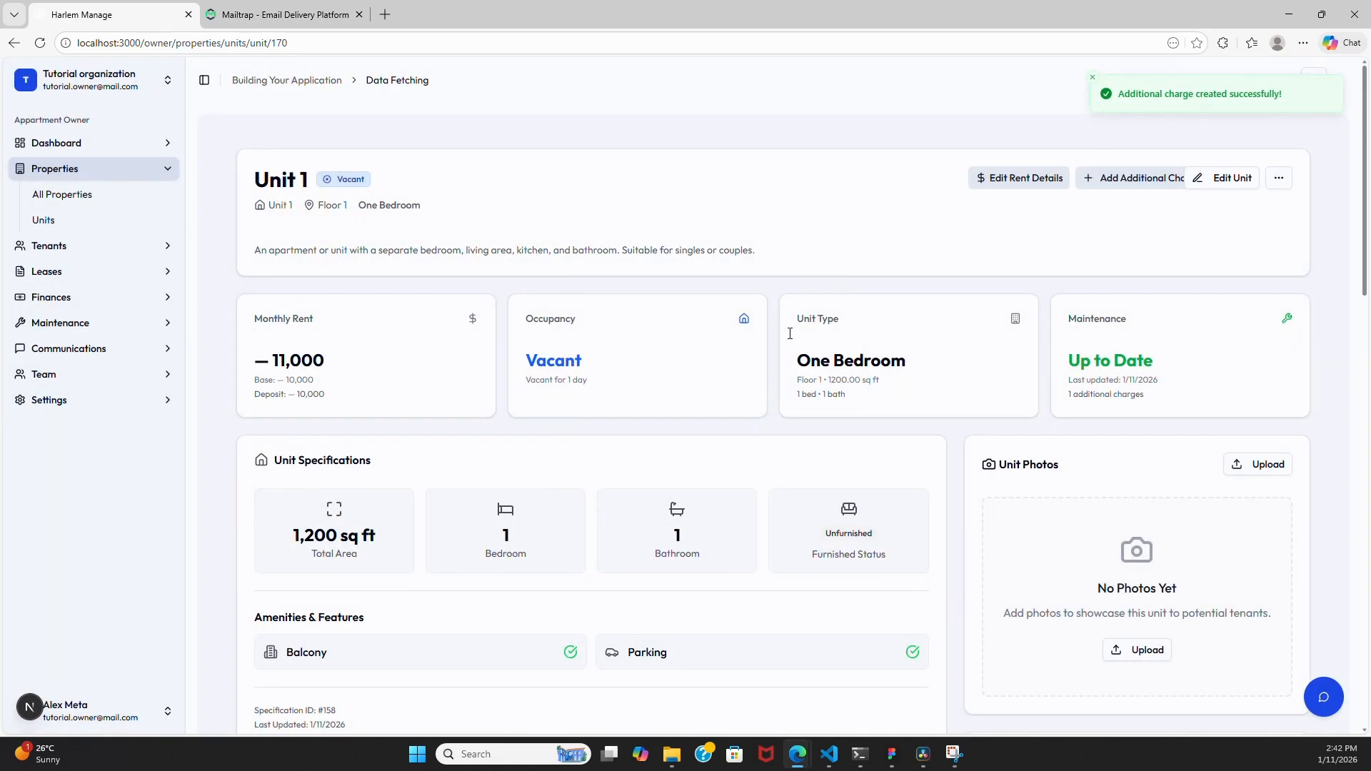
pyautogui.scroll(-6, 615, 438)
pyautogui.scroll(-4, 614, 436)
pyautogui.scroll(-3, 631, 419)
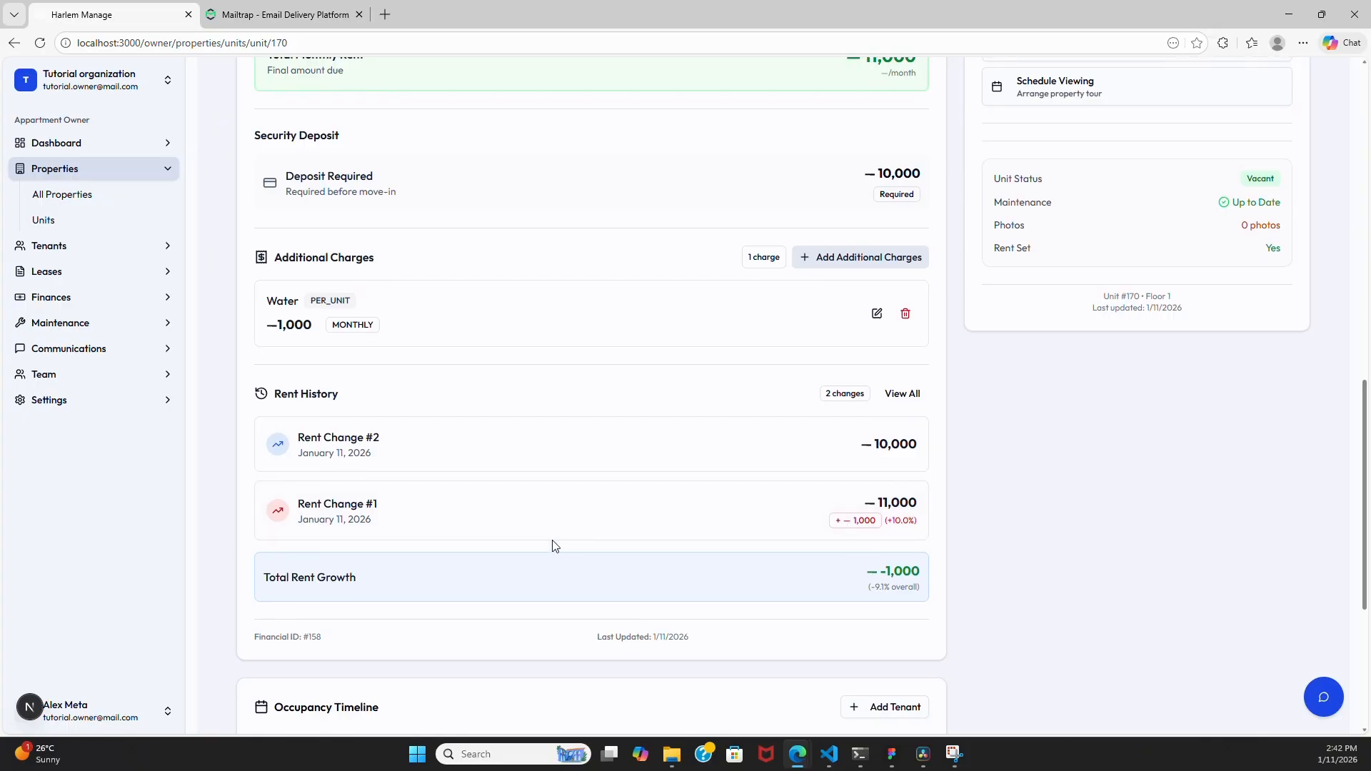
pyautogui.scroll(2, 554, 548)
pyautogui.scroll(1, 475, 220)
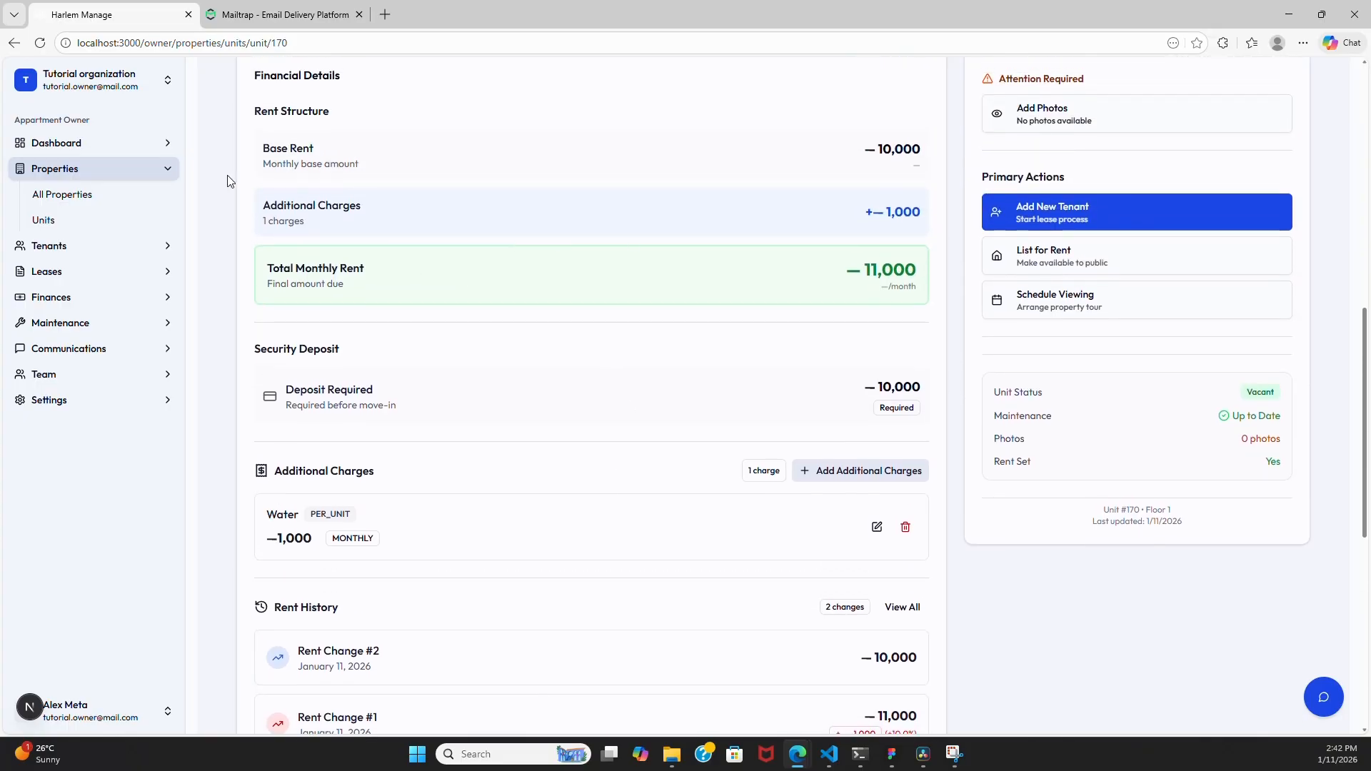
pyautogui.scroll(-7, 503, 343)
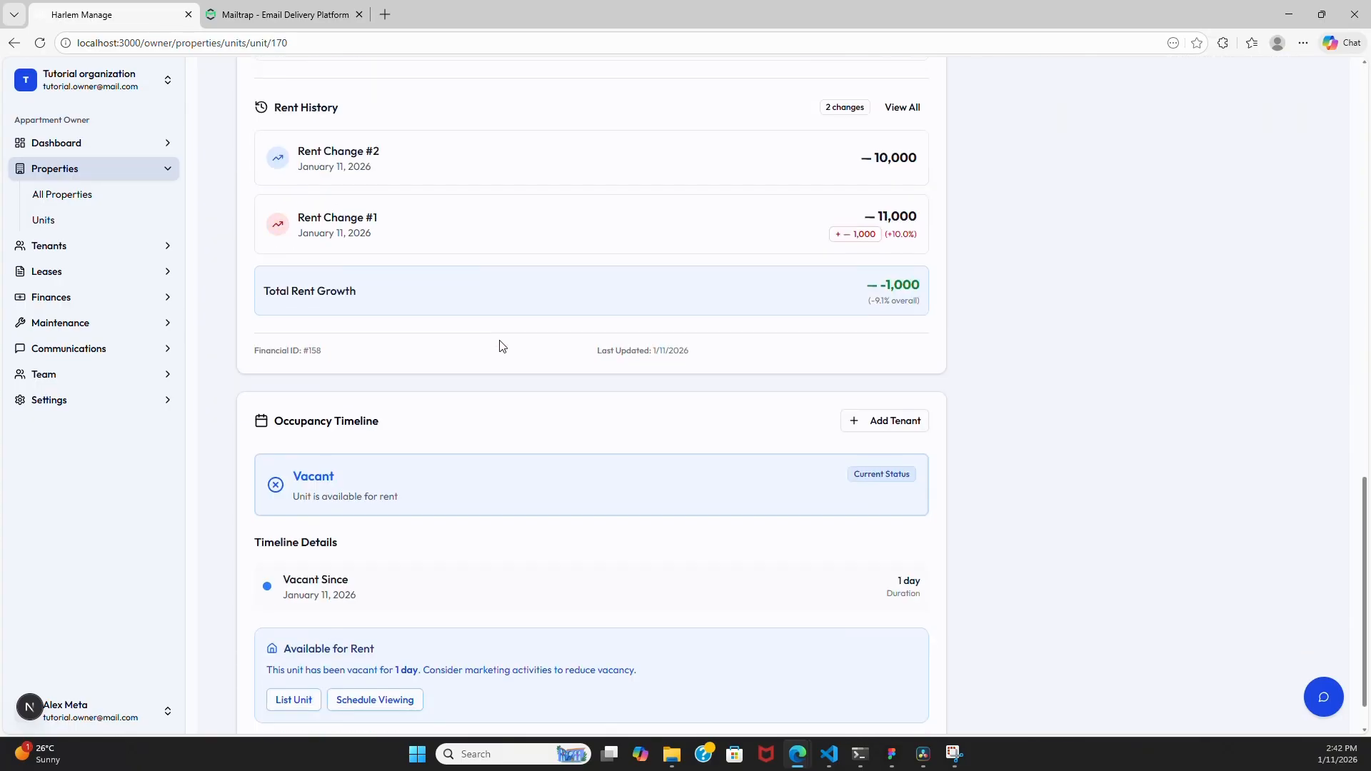
pyautogui.scroll(10, 502, 347)
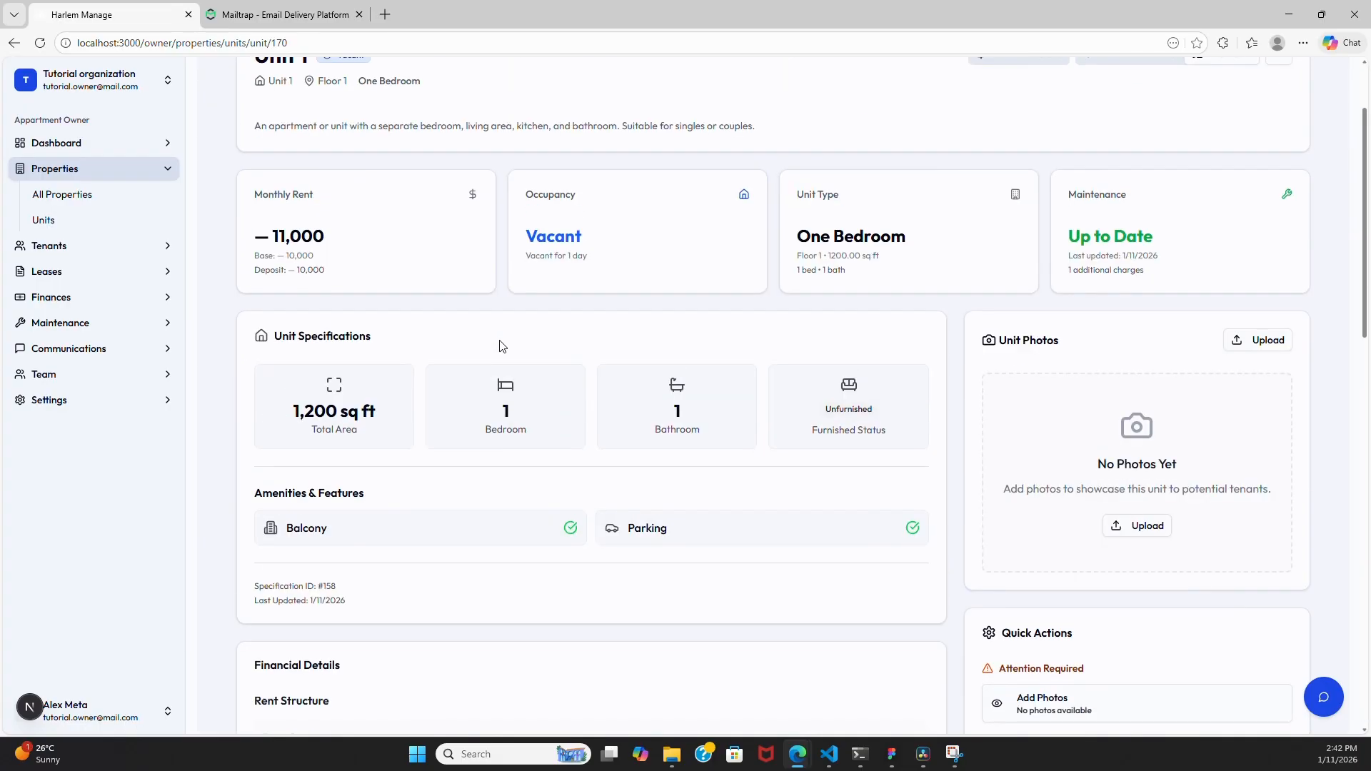
# - Go to the Units list and view Unit 2 from its actions menu
pyautogui.click(76, 219)
pyautogui.scroll(-2, 805, 359)
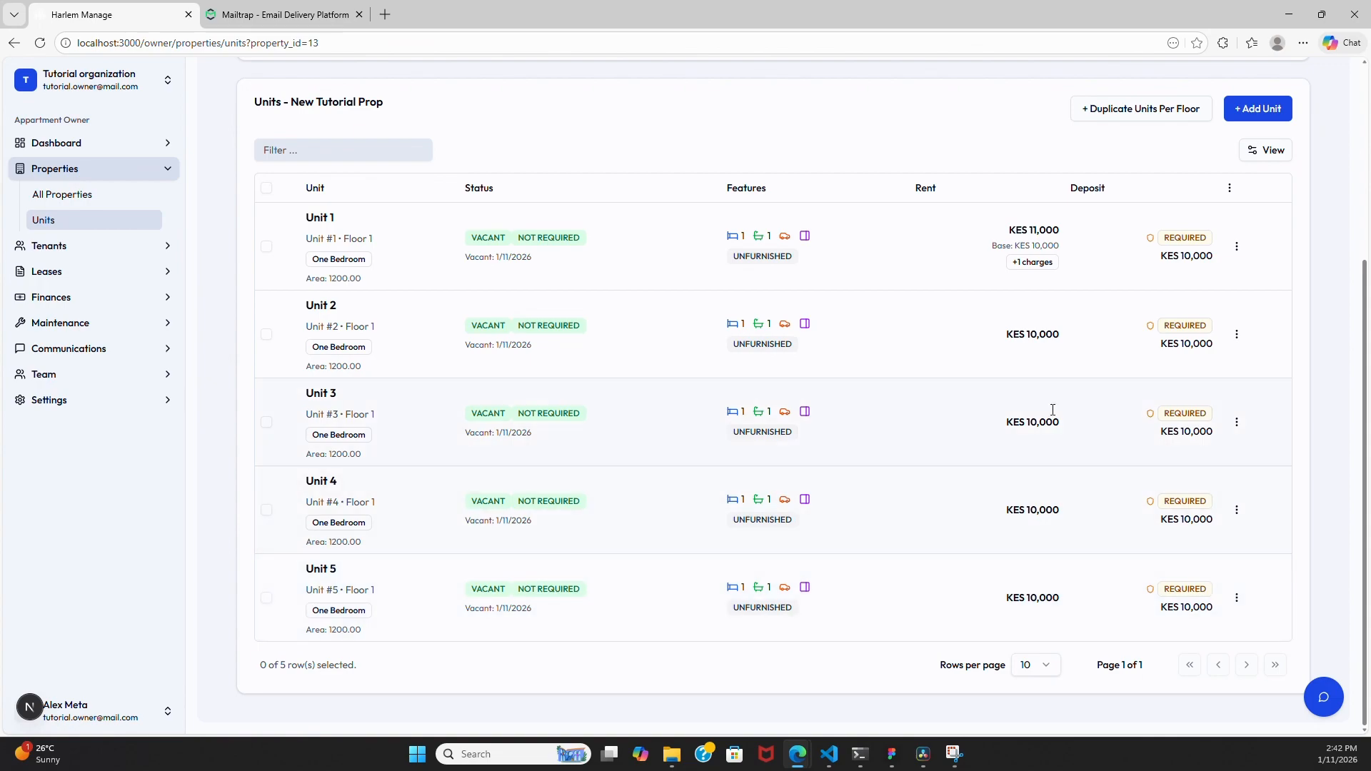
pyautogui.click(1238, 335)
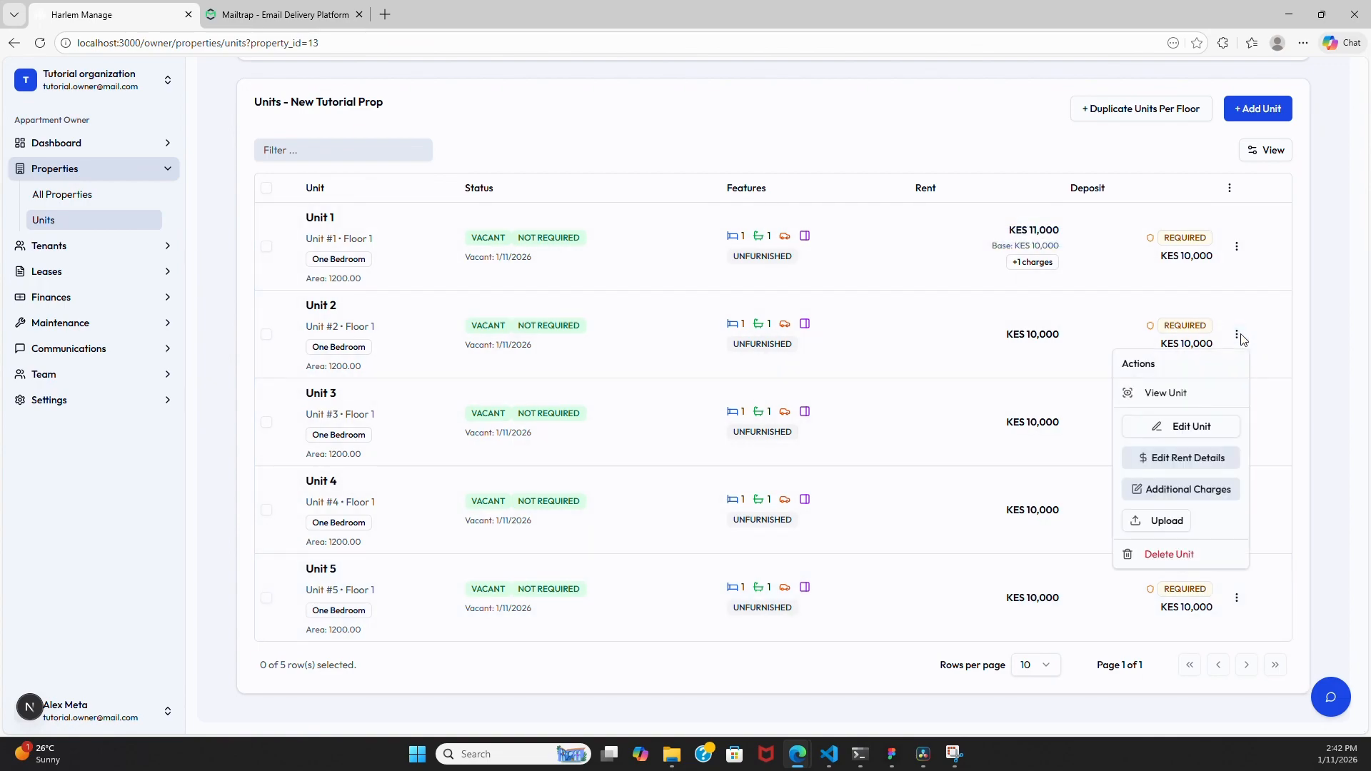
pyautogui.click(1171, 389)
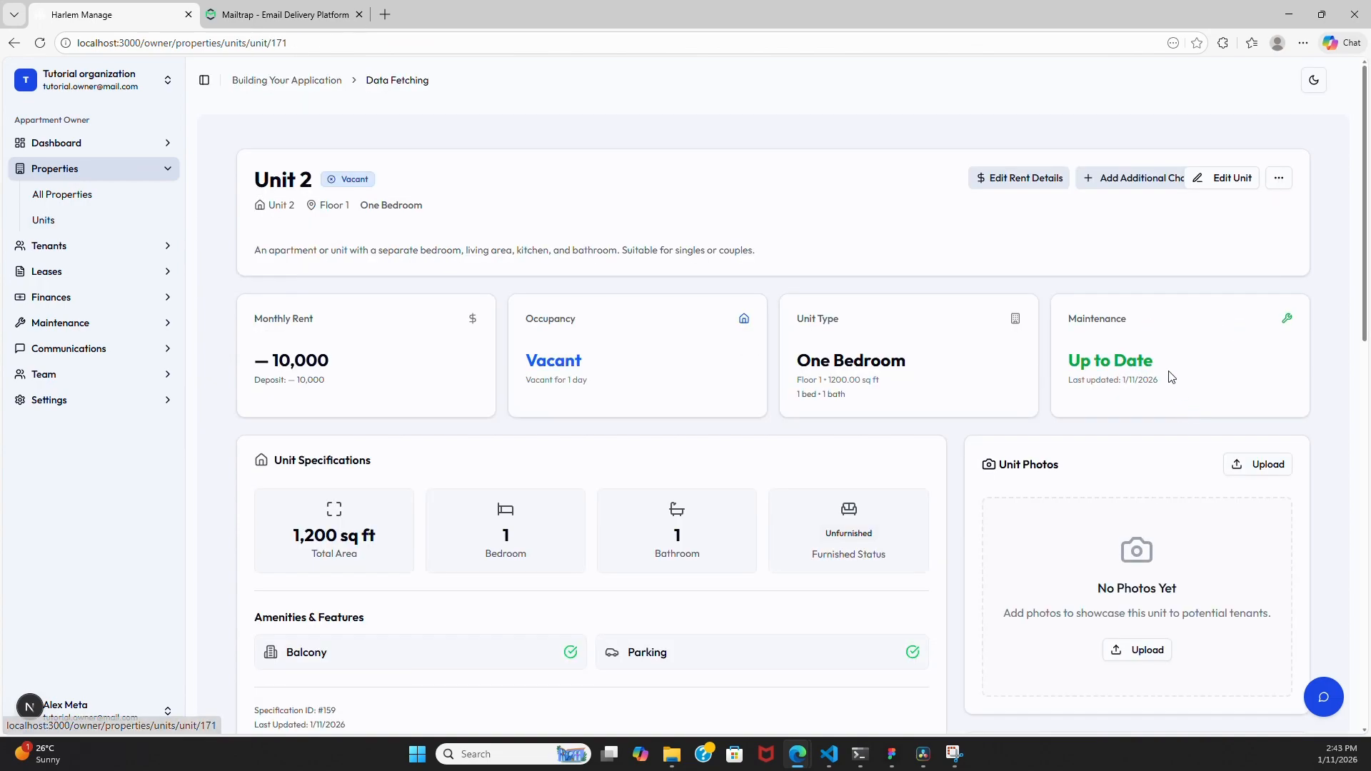
# - Add a mandatory Electricity charge of 2000, Per Unit, to Unit 2, raising its monthly rent to 12,000
pyautogui.click(1104, 178)
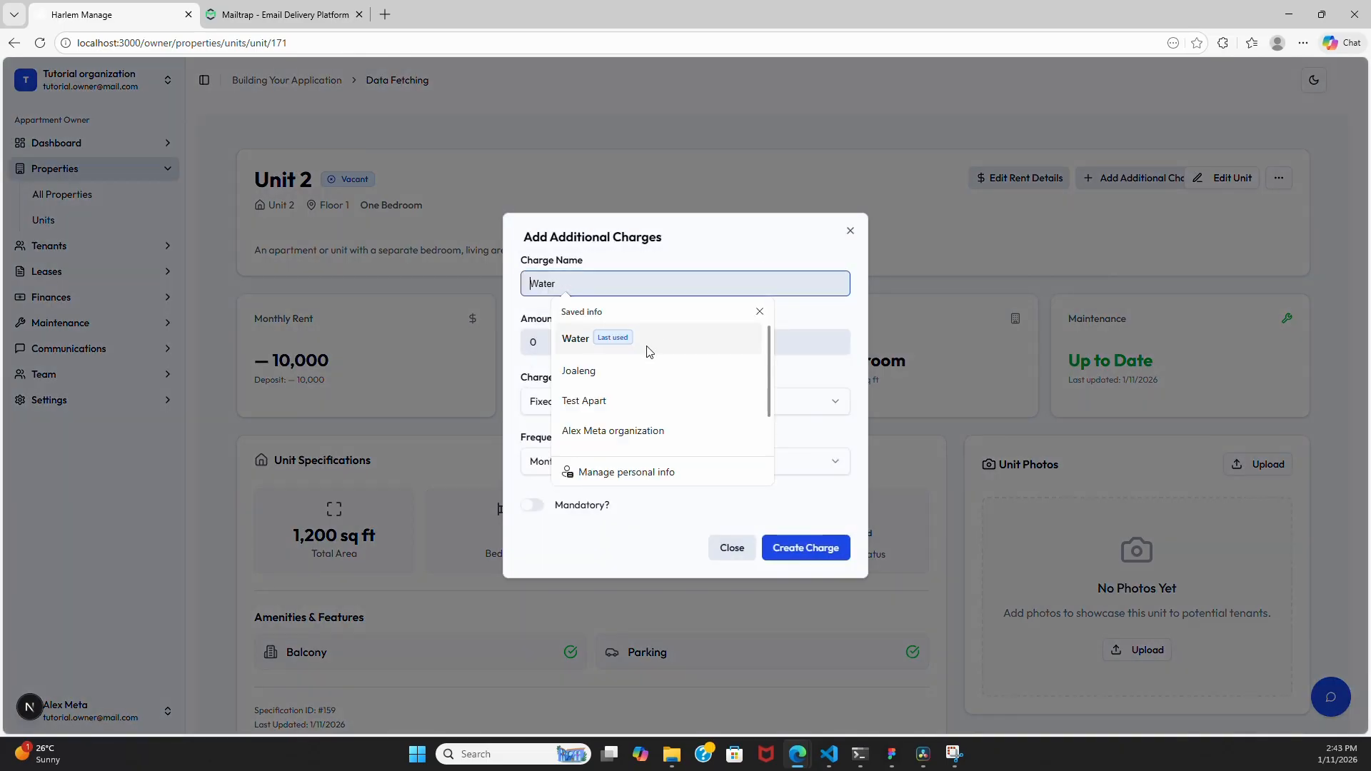
pyautogui.scroll(-1, 665, 428)
pyautogui.click(639, 418)
pyautogui.click(575, 337)
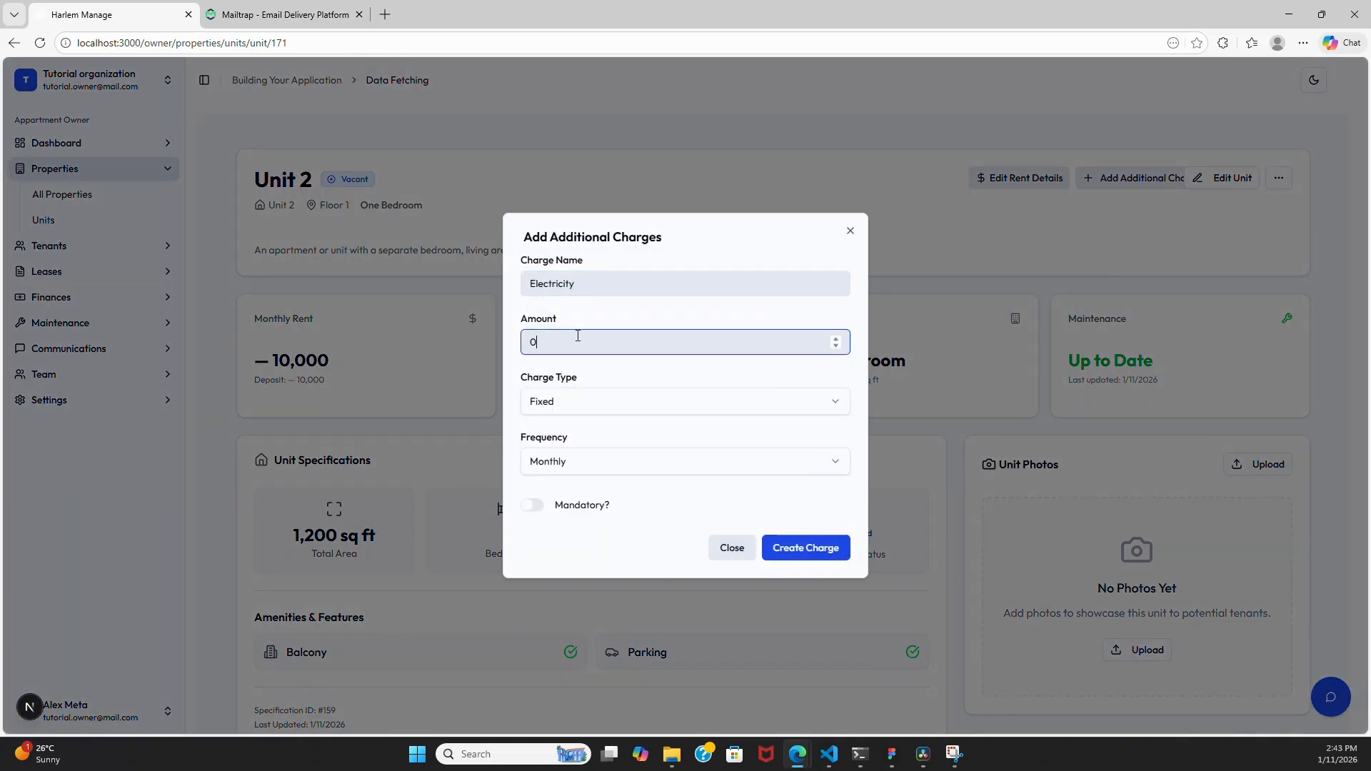
pyautogui.write('20')
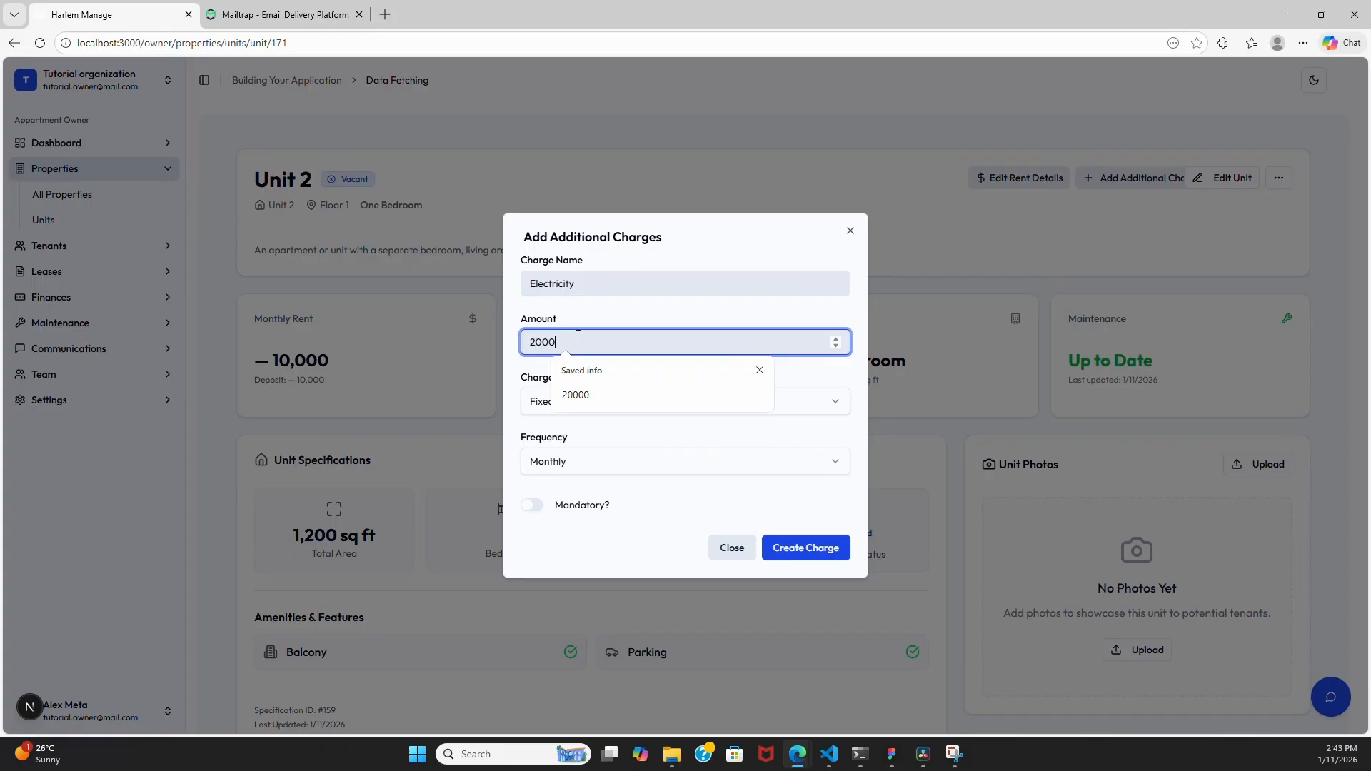
pyautogui.write('00')
pyautogui.click(542, 405)
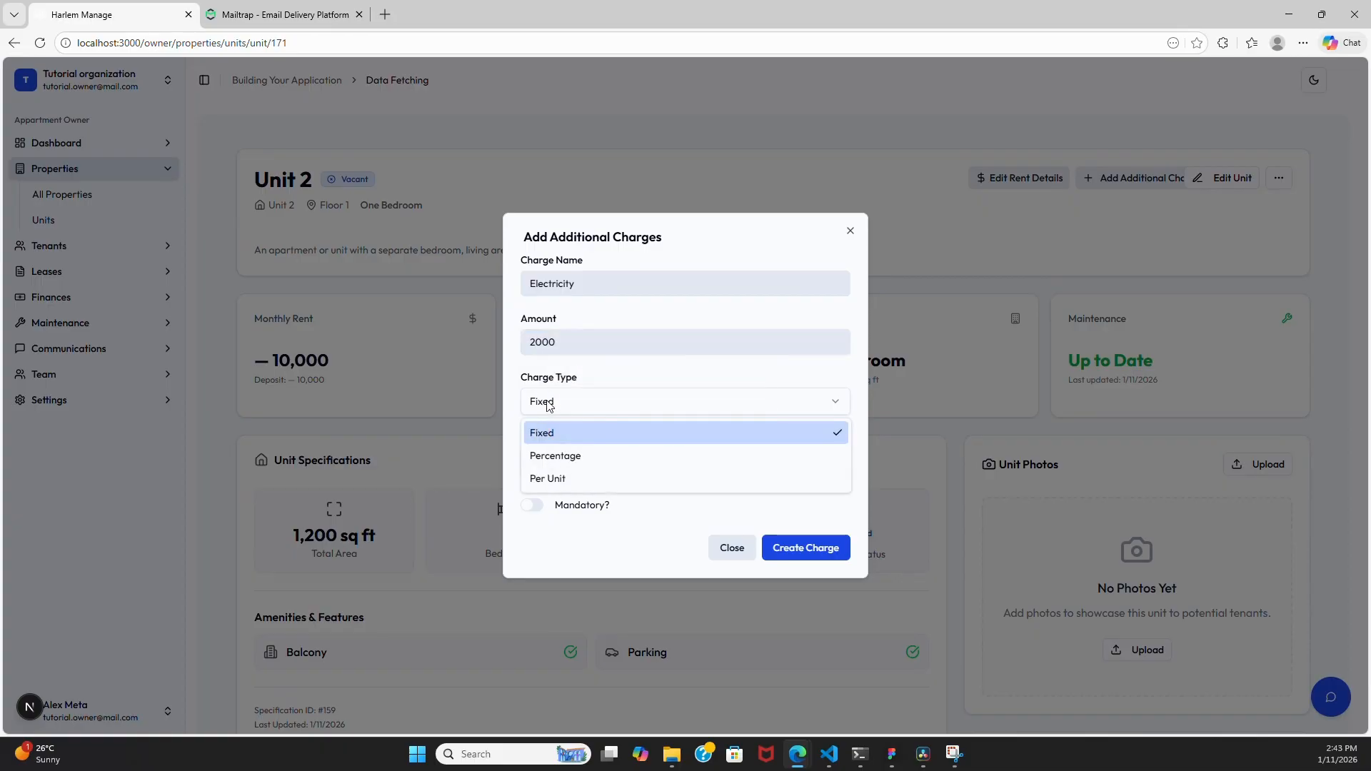
pyautogui.click(583, 478)
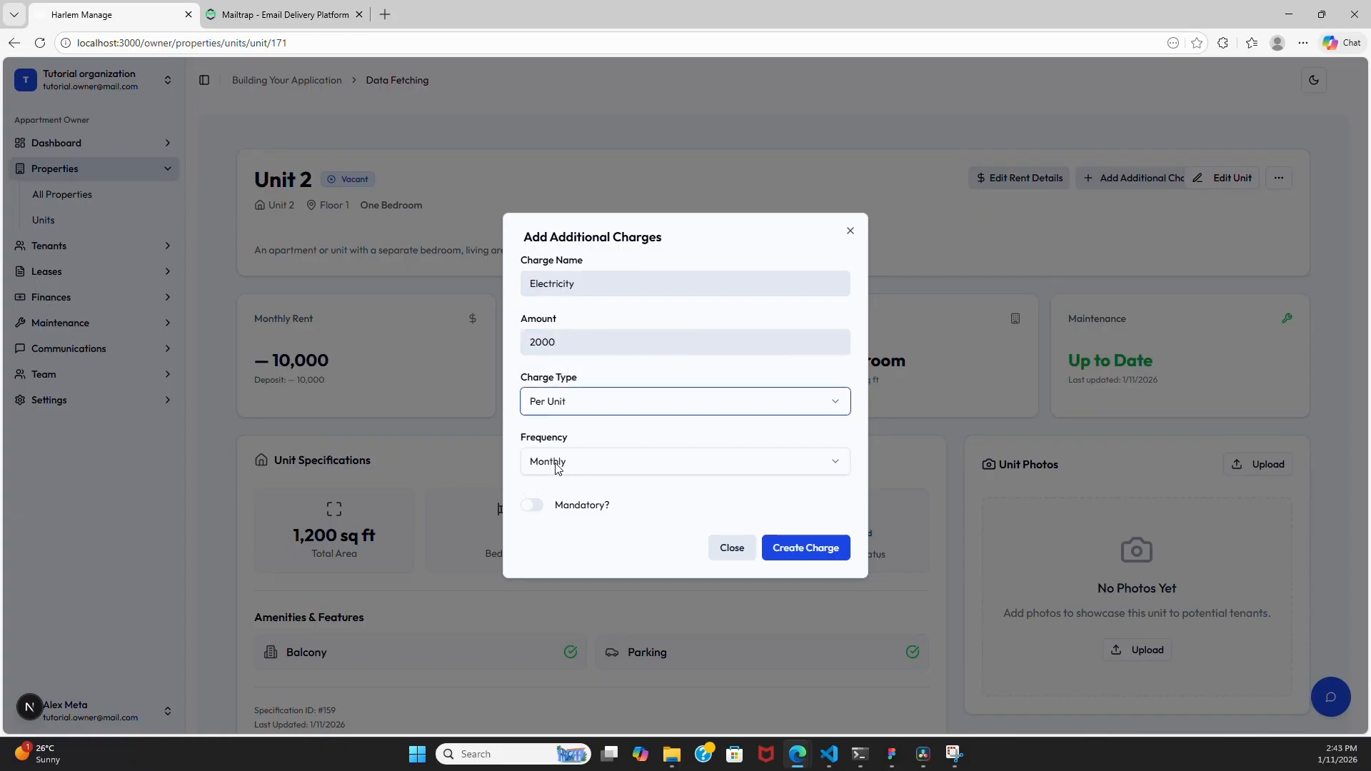
pyautogui.click(533, 506)
pyautogui.click(805, 548)
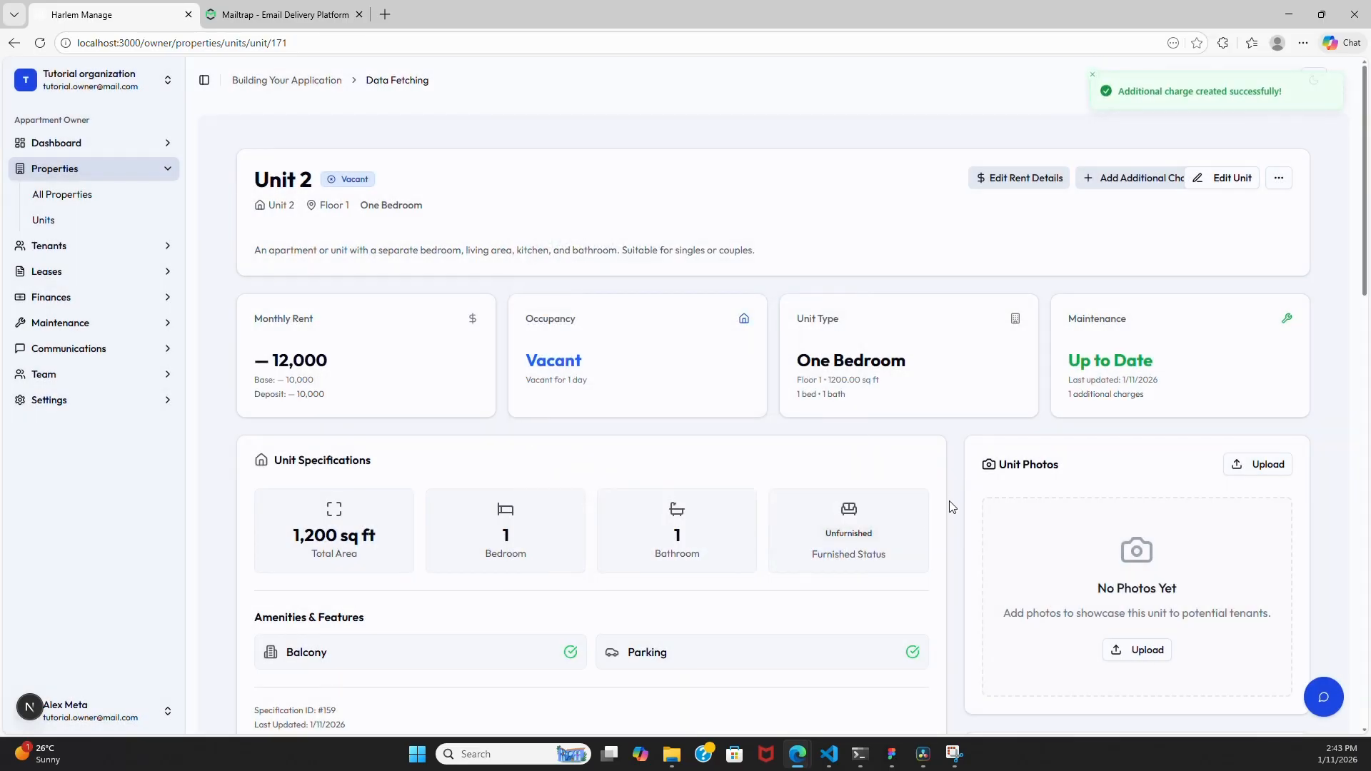
pyautogui.scroll(-10, 828, 510)
pyautogui.scroll(3, 829, 510)
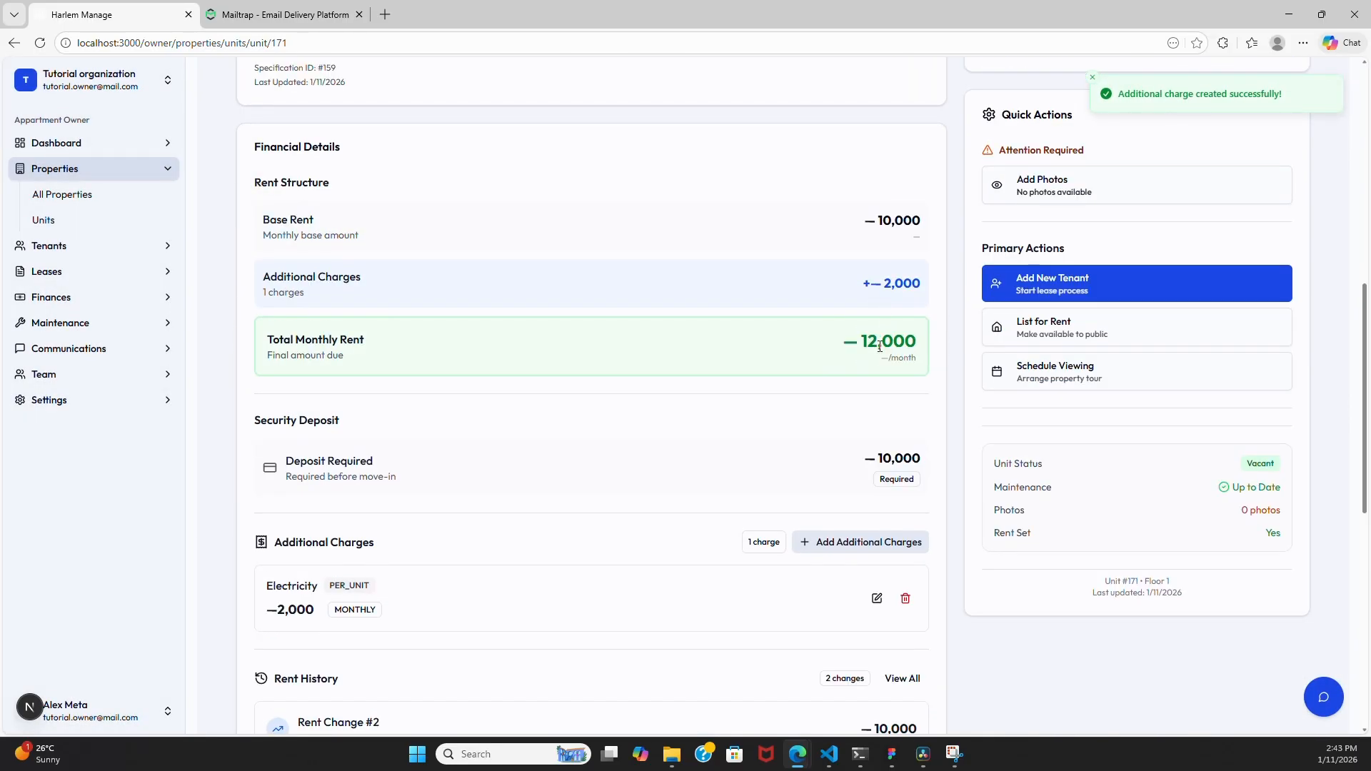
pyautogui.scroll(-6, 807, 400)
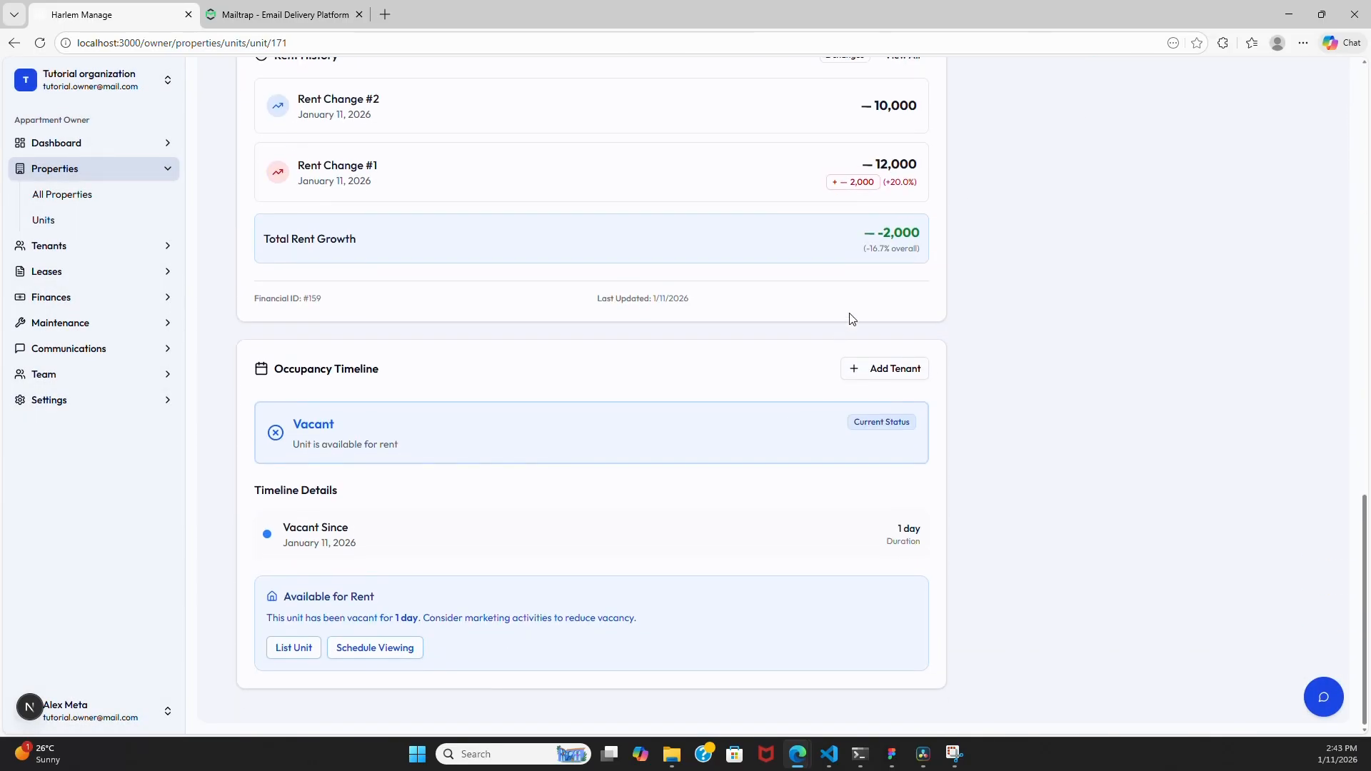
pyautogui.scroll(-3, 764, 300)
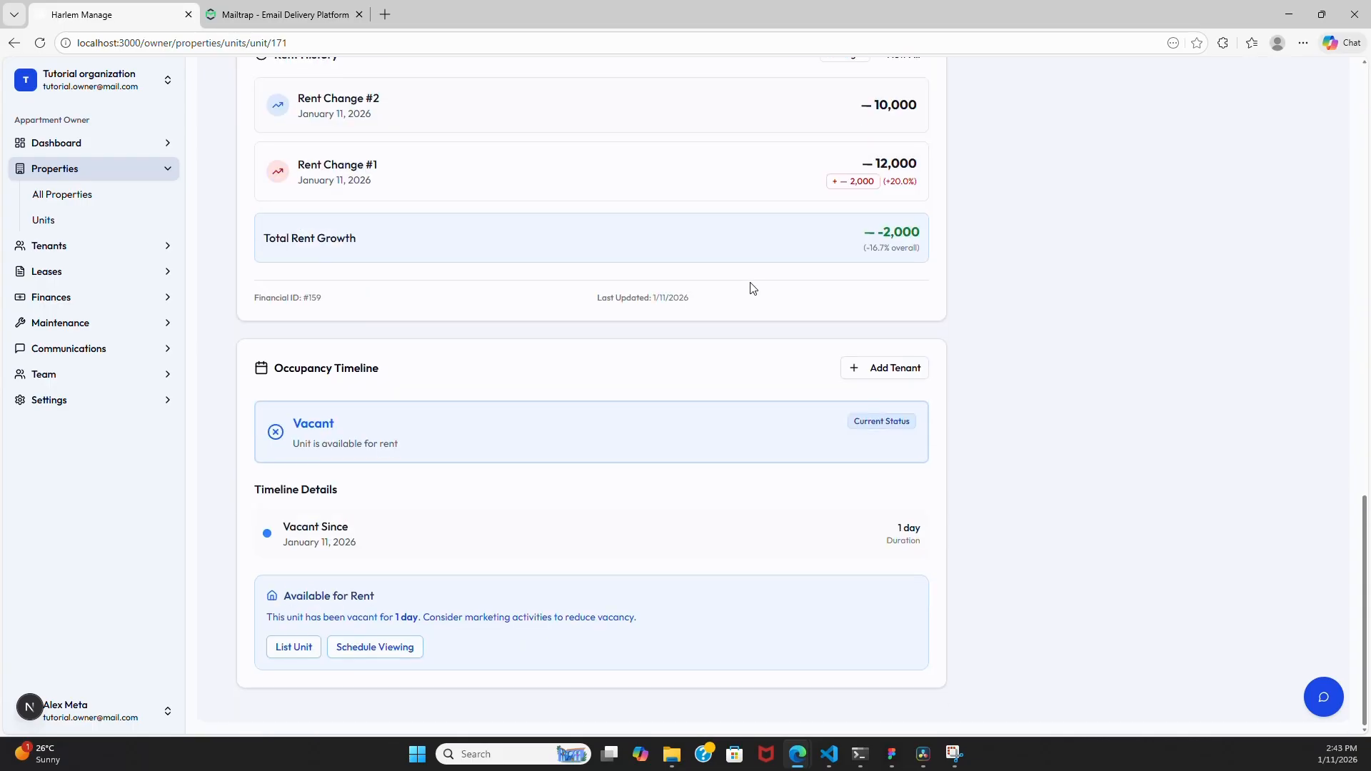
# - Go back to the New Tutorial Prop units list and scroll down through the units
pyautogui.click(68, 218)
pyautogui.scroll(-2, 995, 459)
pyautogui.moveTo(1046, 468)
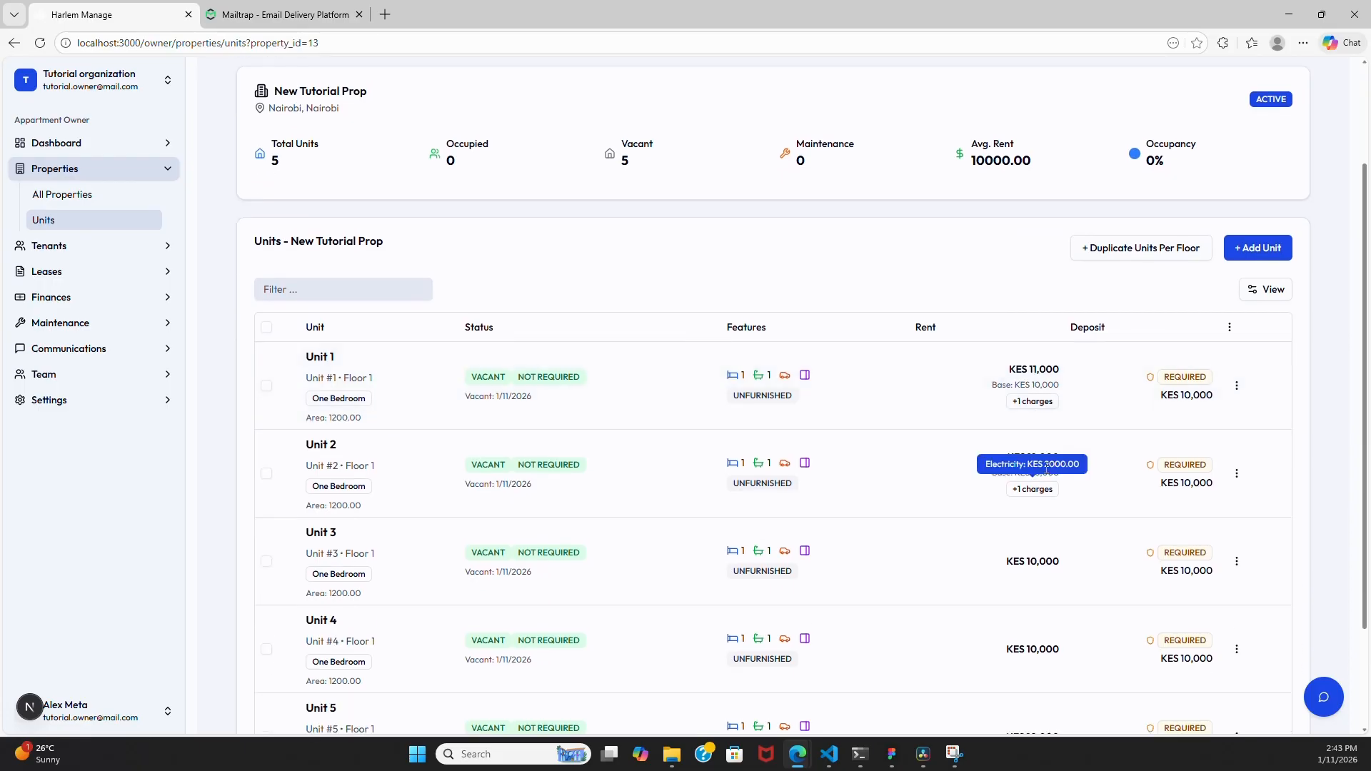
pyautogui.moveTo(1045, 379)
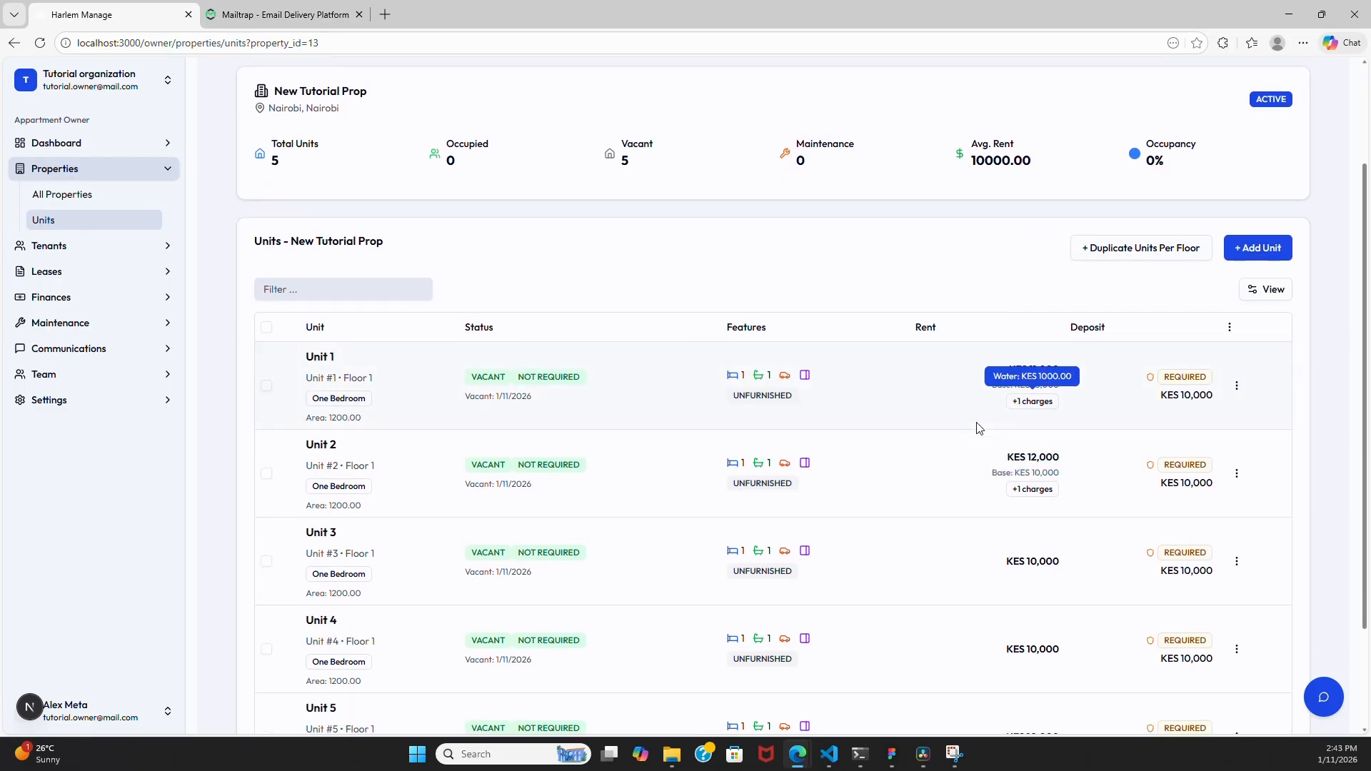
pyautogui.scroll(-2, 919, 432)
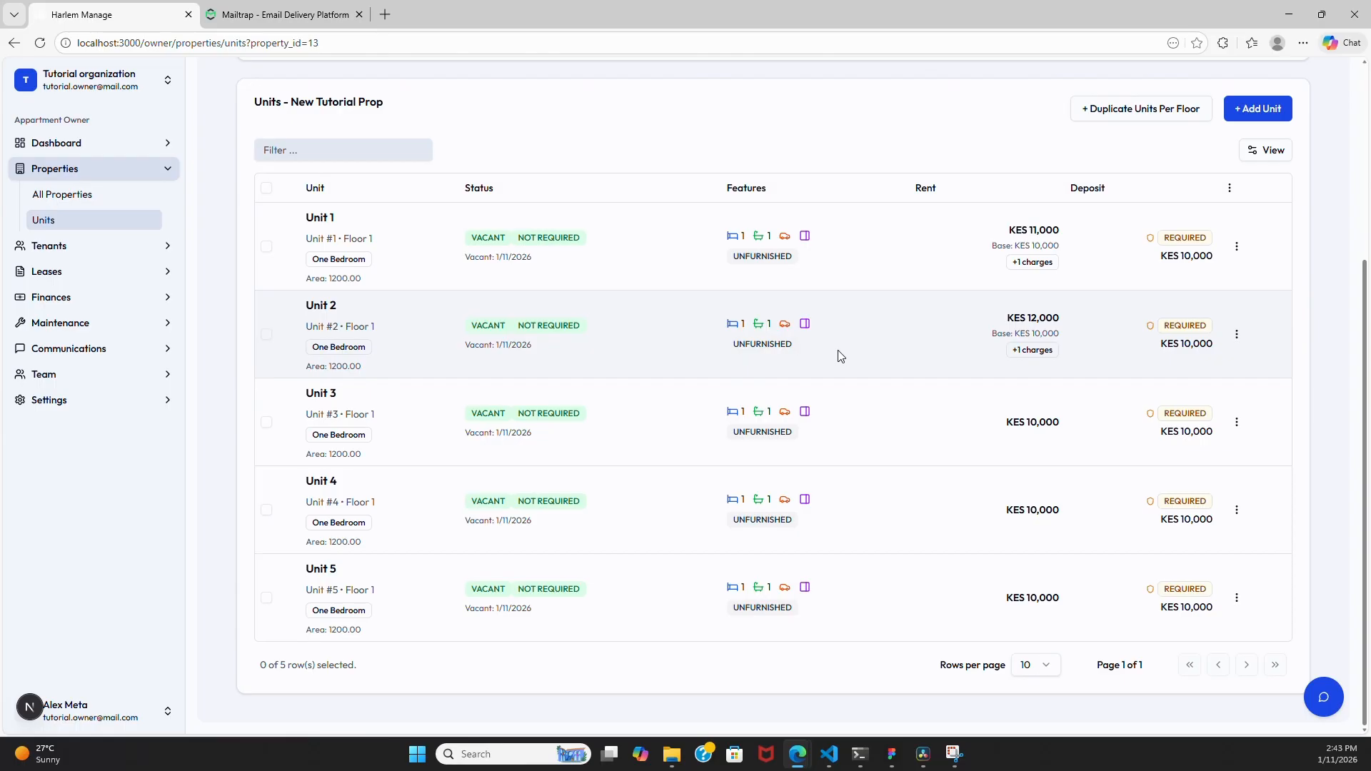
# - Bring up Unit 5's actions menu after opening and closing Unit 2's
pyautogui.click(1240, 336)
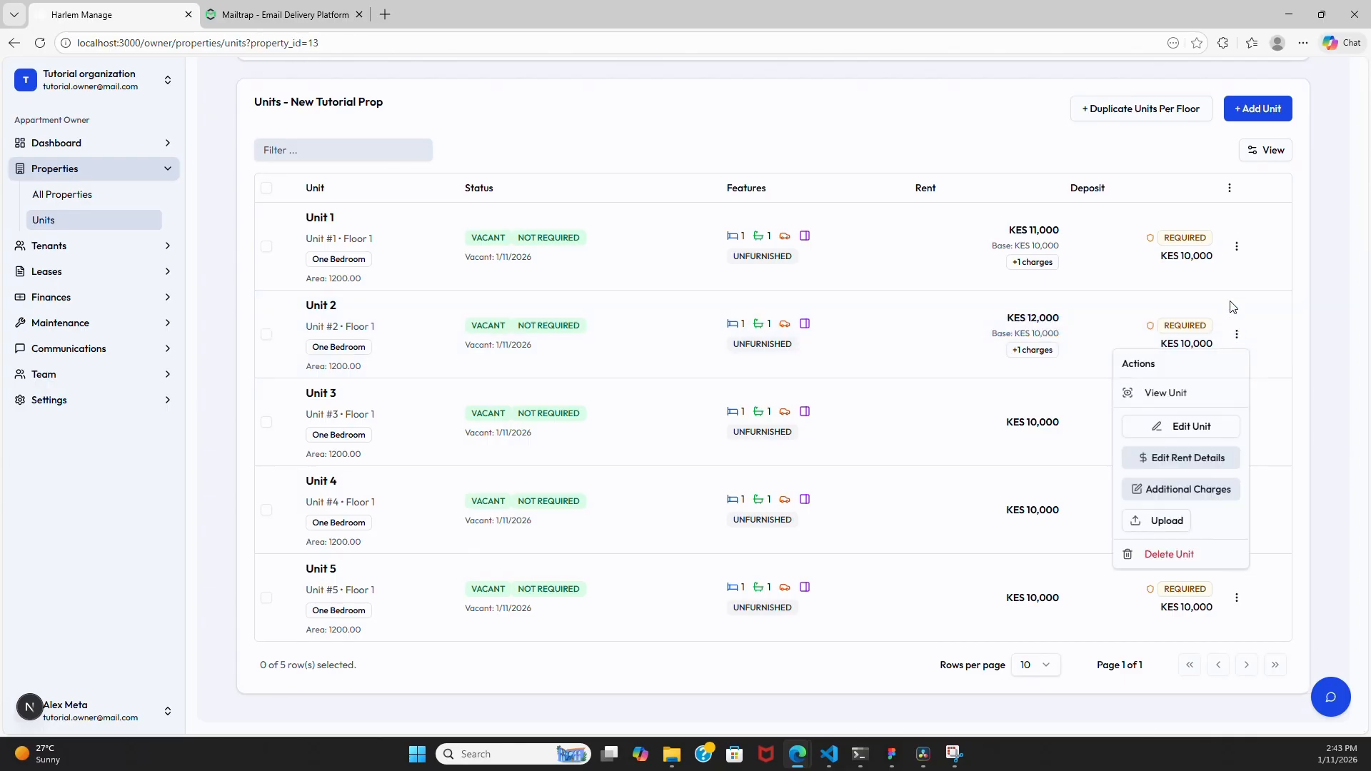
pyautogui.click(1238, 603)
pyautogui.click(1238, 599)
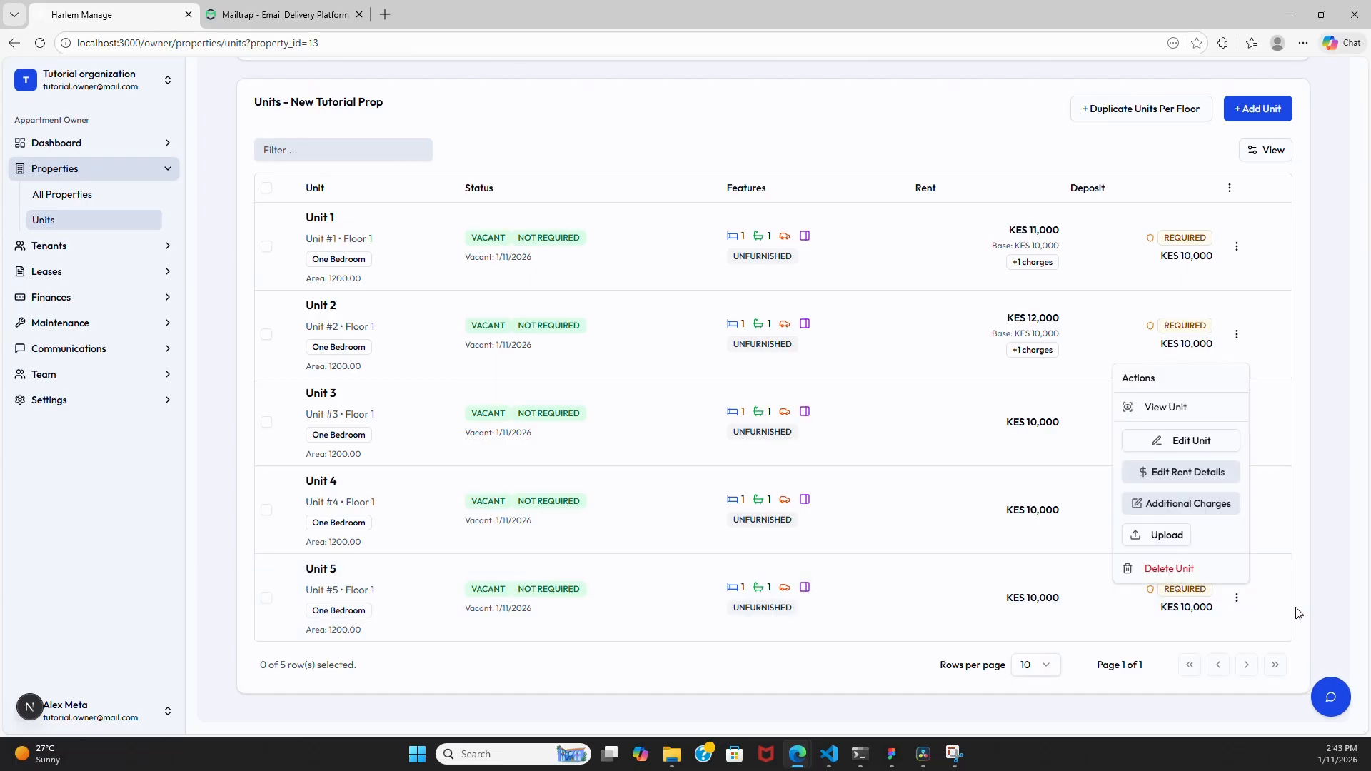
# - Delete Unit 5 and confirm, leaving Units 1–4 in the list
pyautogui.click(1193, 568)
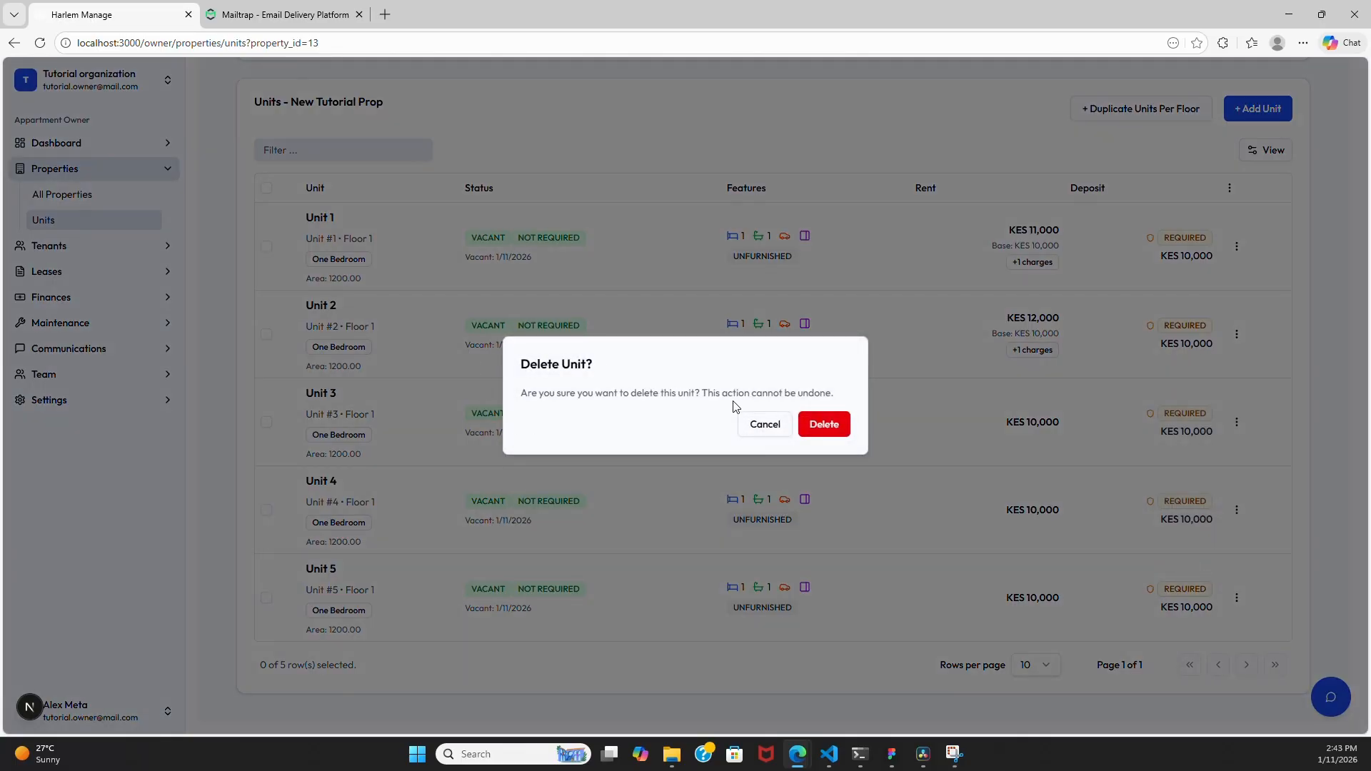
pyautogui.click(823, 425)
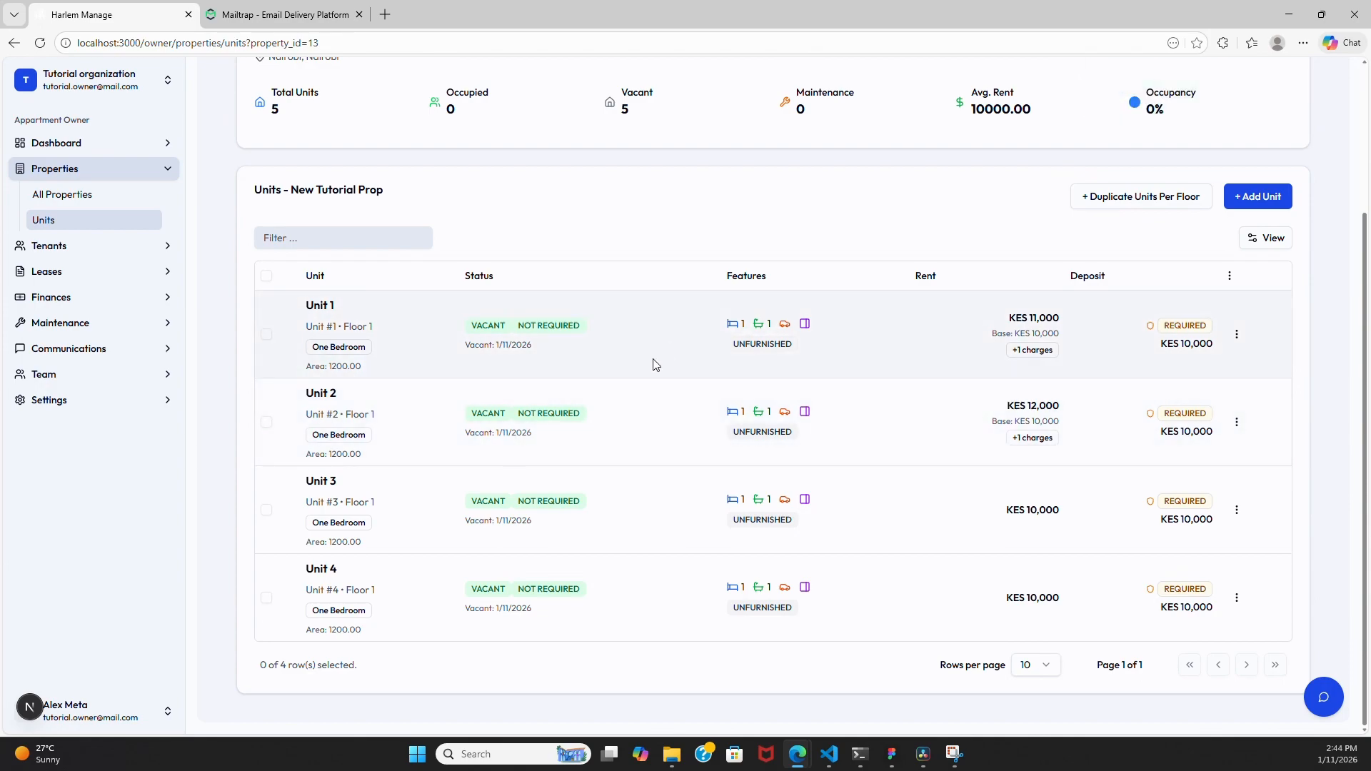
pyautogui.scroll(3, 690, 339)
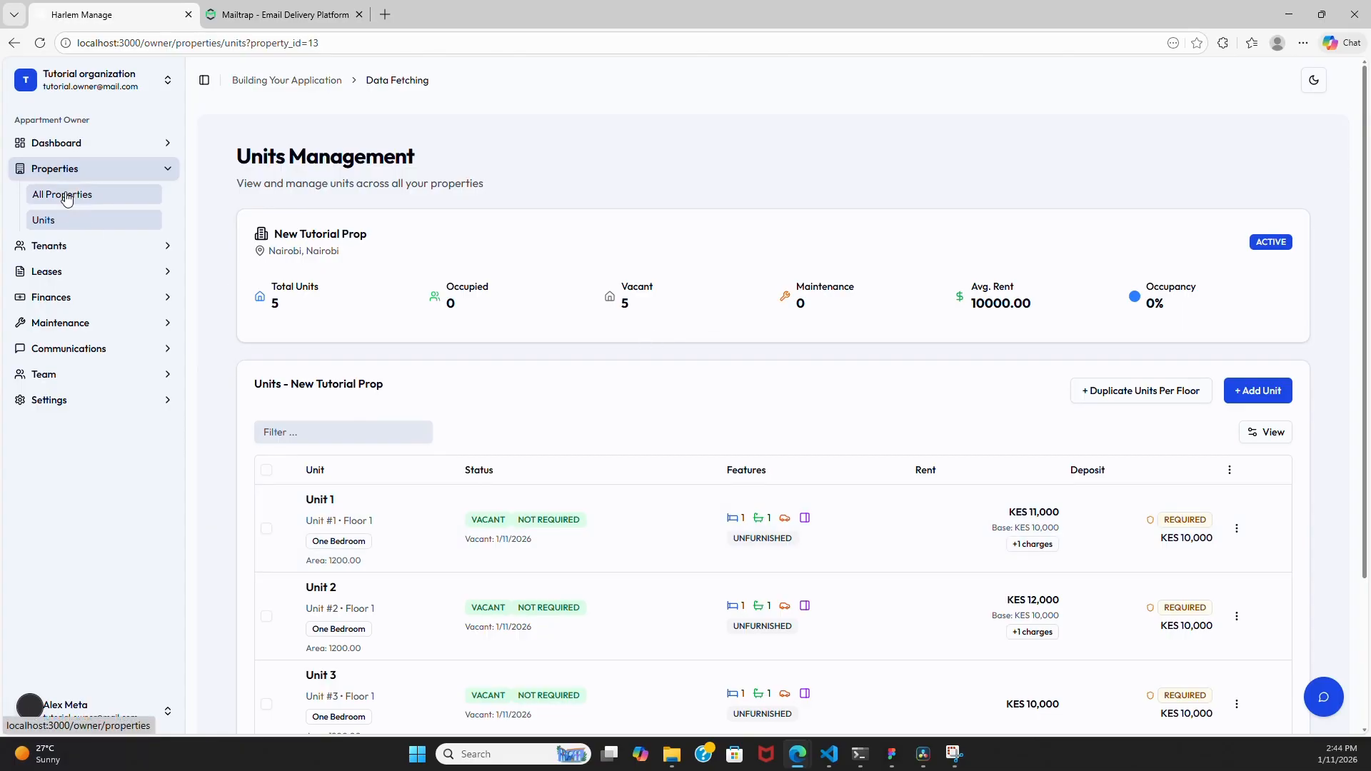
# - Show the All Properties overview from the sidebar
pyautogui.click(107, 194)
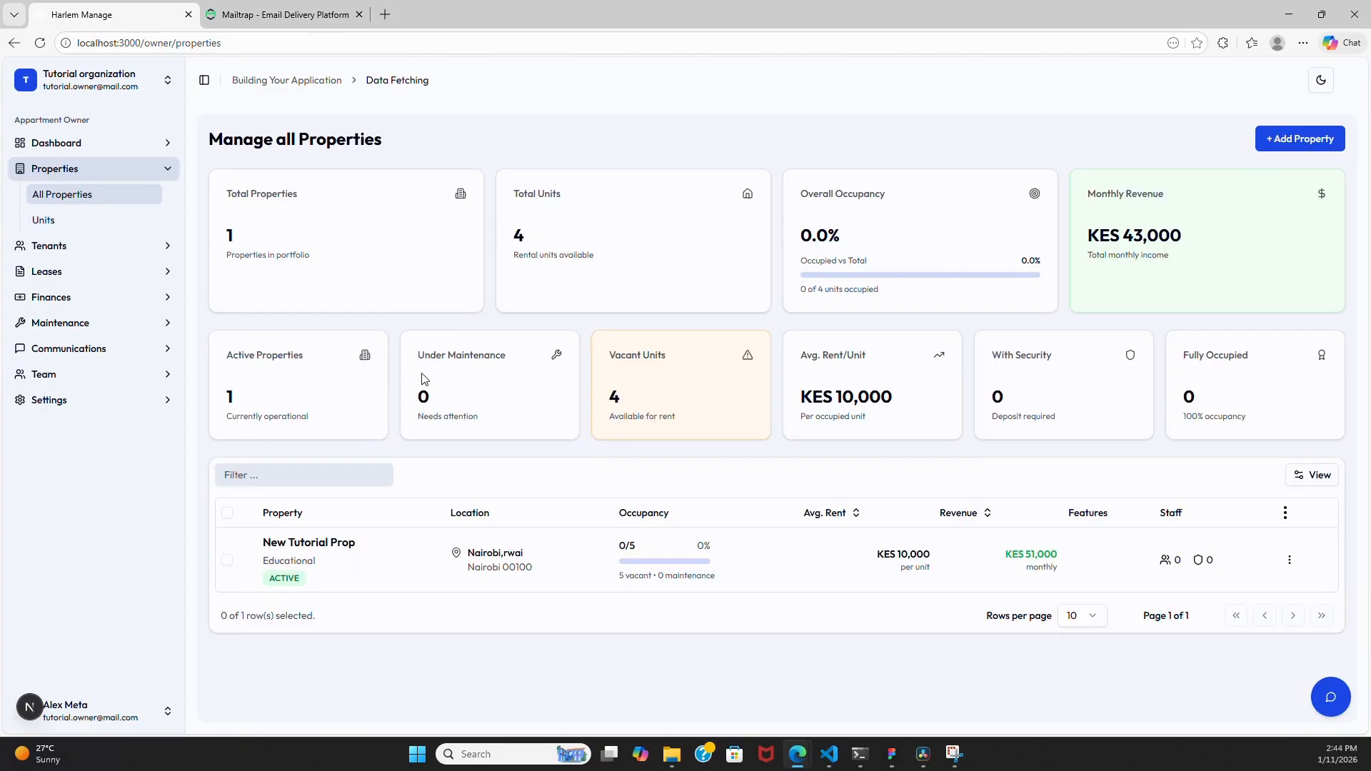